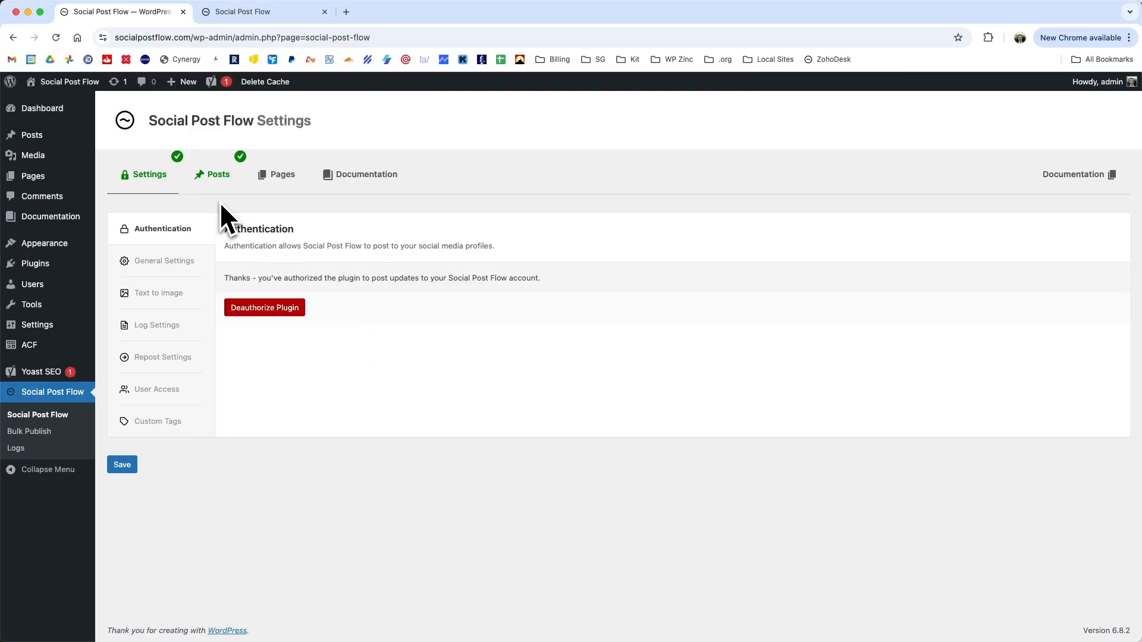
Open the Social Post Flow settings for posts and look through the default Publish, Update, Repost and Bulk Publish actions
{"action": "left_click", "coordinate": [48, 394]}
{"action": "left_click", "coordinate": [217, 178]}
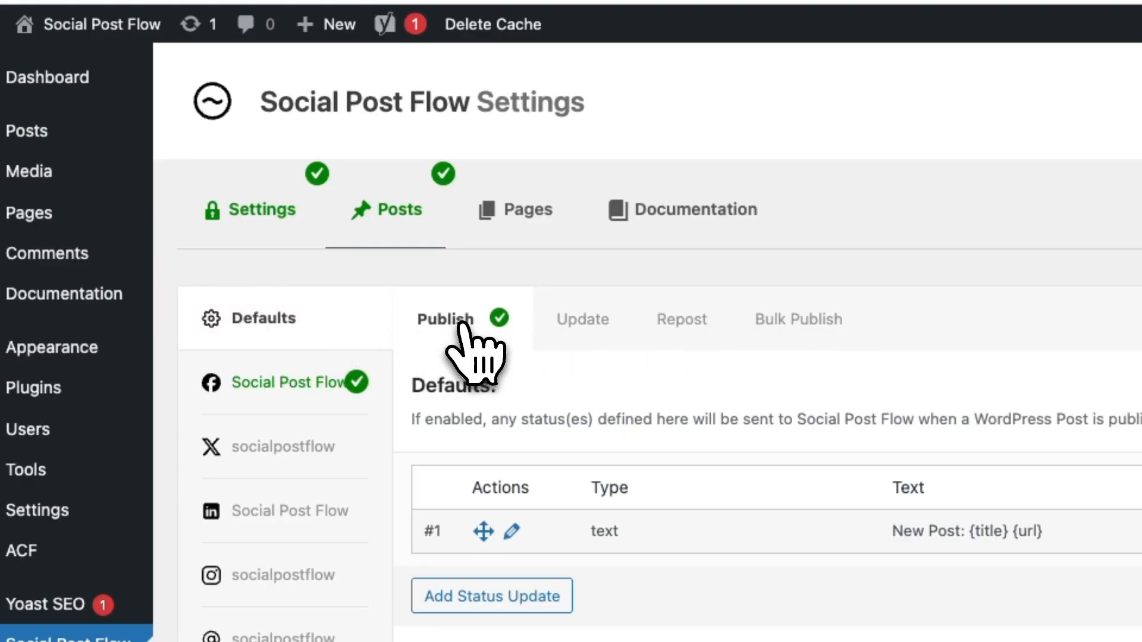
{"action": "left_click", "coordinate": [590, 322]}
{"action": "left_click", "coordinate": [678, 321]}
{"action": "left_click", "coordinate": [794, 321]}
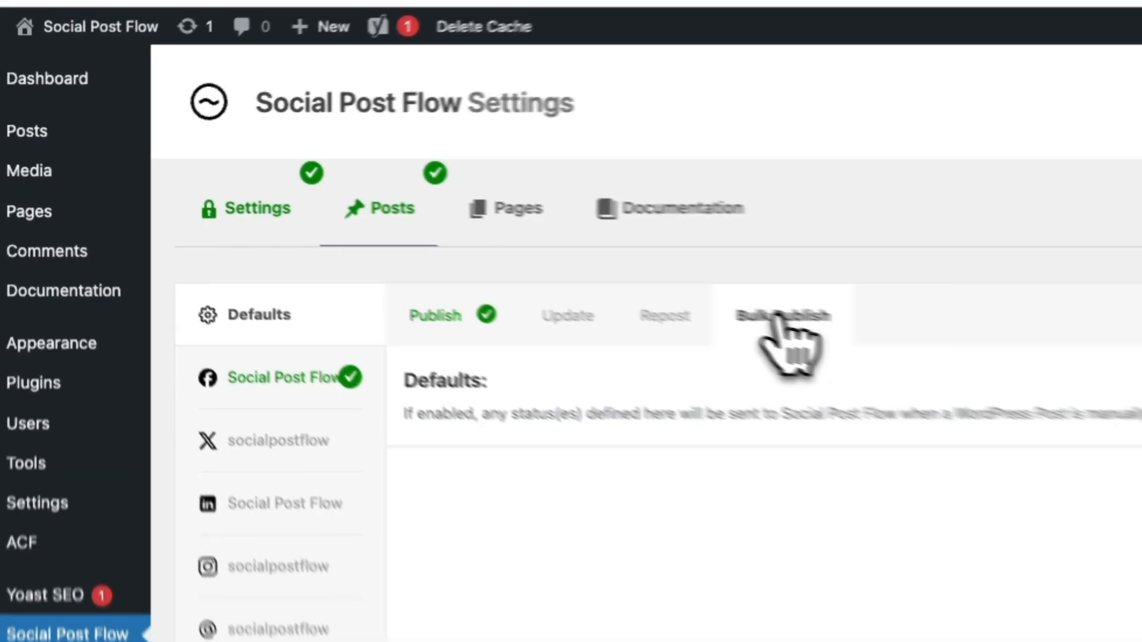
{"action": "left_click", "coordinate": [450, 318]}
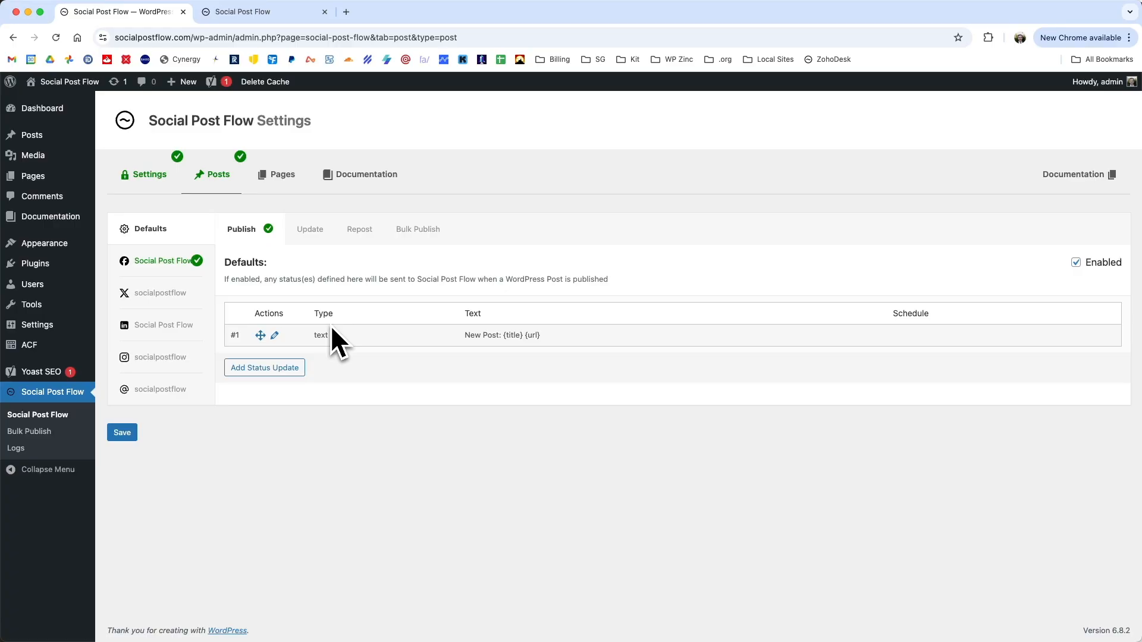
{"action": "left_click", "coordinate": [310, 233]}
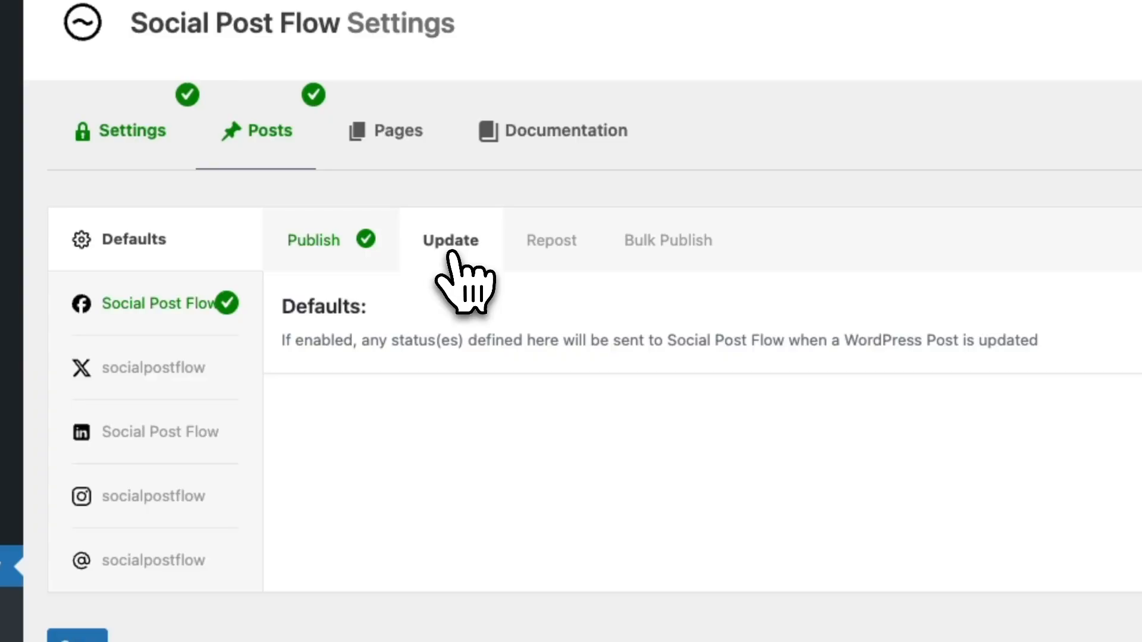
{"action": "left_click", "coordinate": [542, 243]}
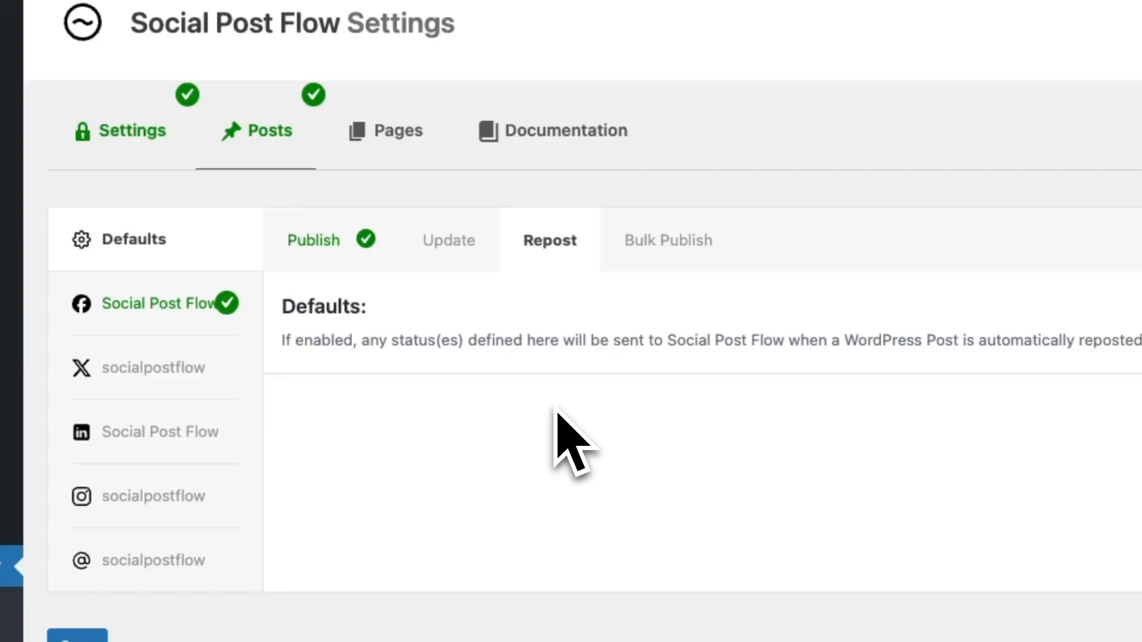
{"action": "left_click", "coordinate": [688, 247]}
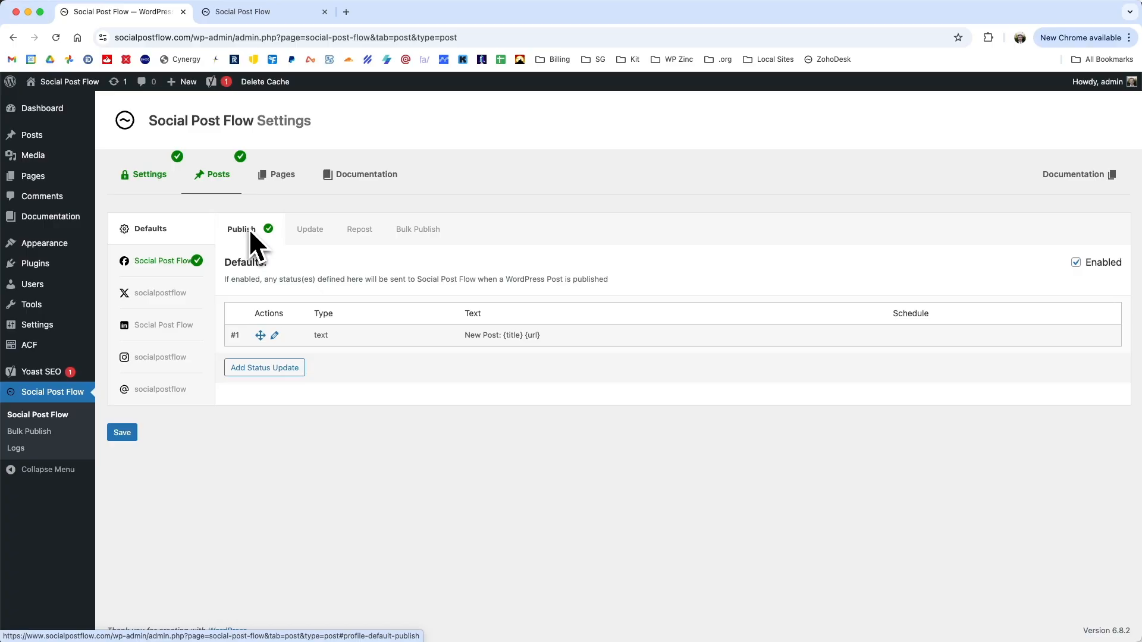
Open the first default Publish status for posts for editing
{"action": "left_click", "coordinate": [275, 335]}
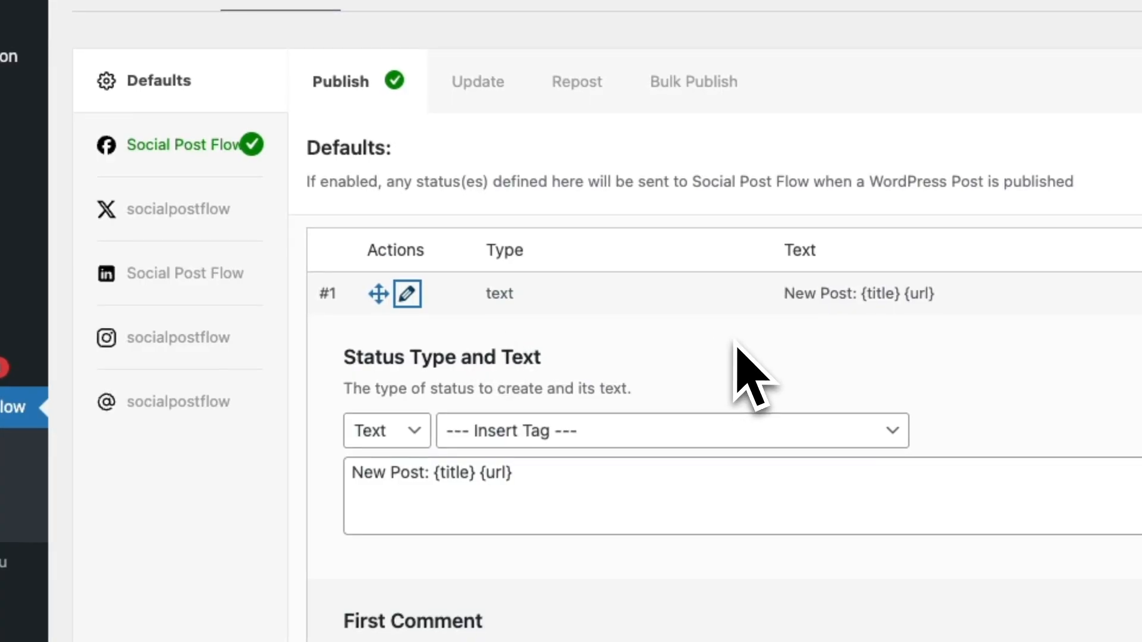
{"action": "scroll", "coordinate": [666, 372], "scroll_direction": "down", "scroll_amount": 3}
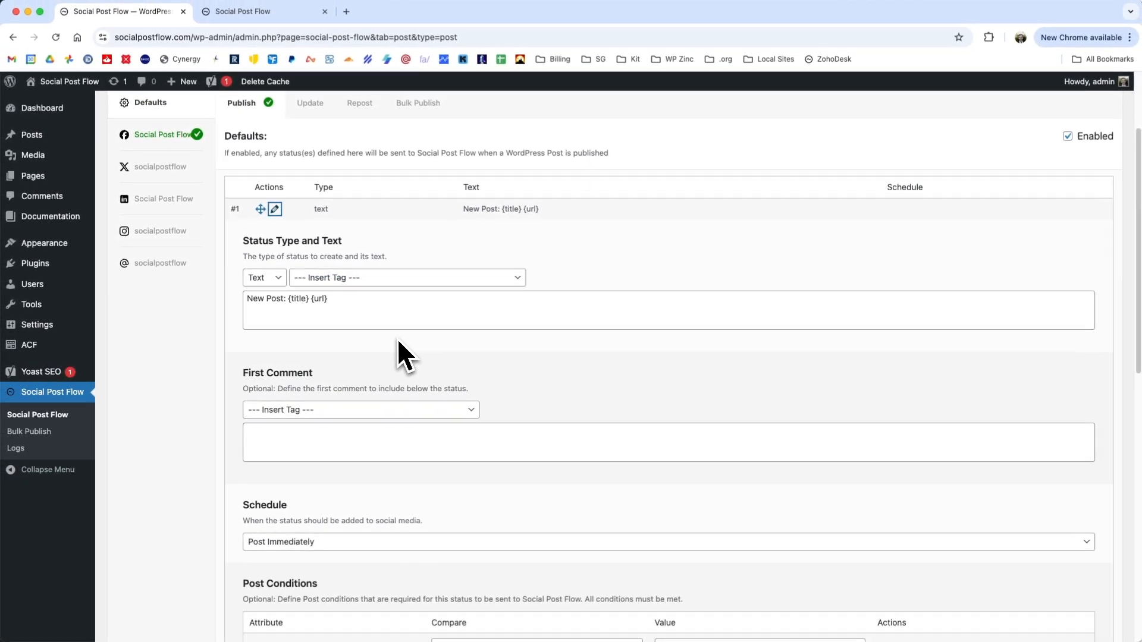
{"action": "scroll", "coordinate": [583, 311], "scroll_direction": "down", "scroll_amount": 1}
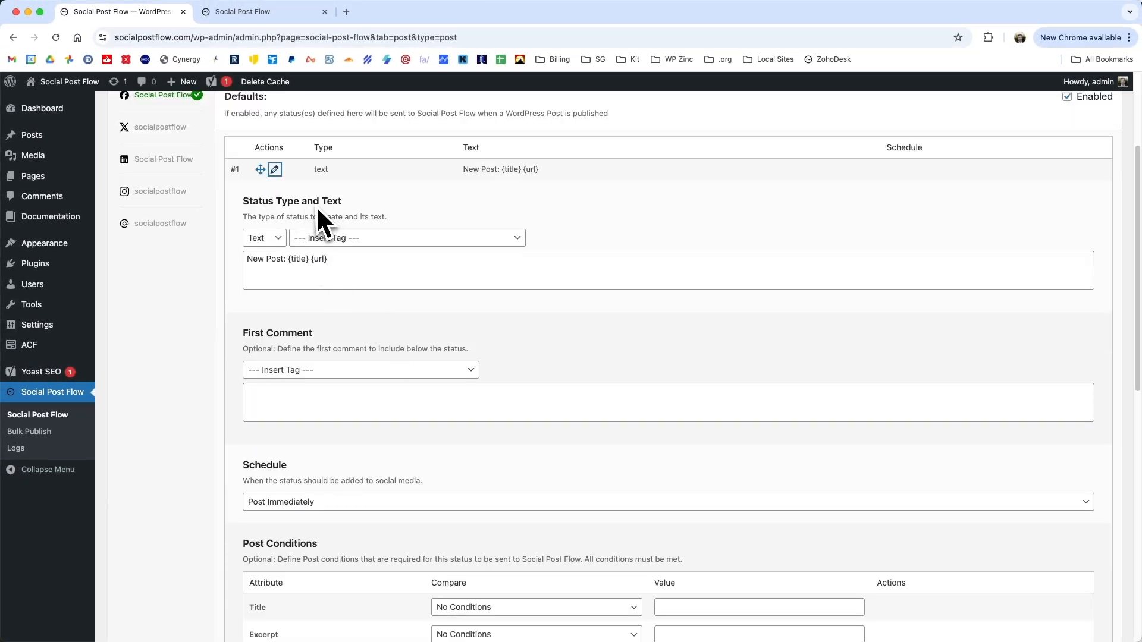
Try the Link status type and inspect the primary URL used for its link preview
{"action": "left_click", "coordinate": [262, 239]}
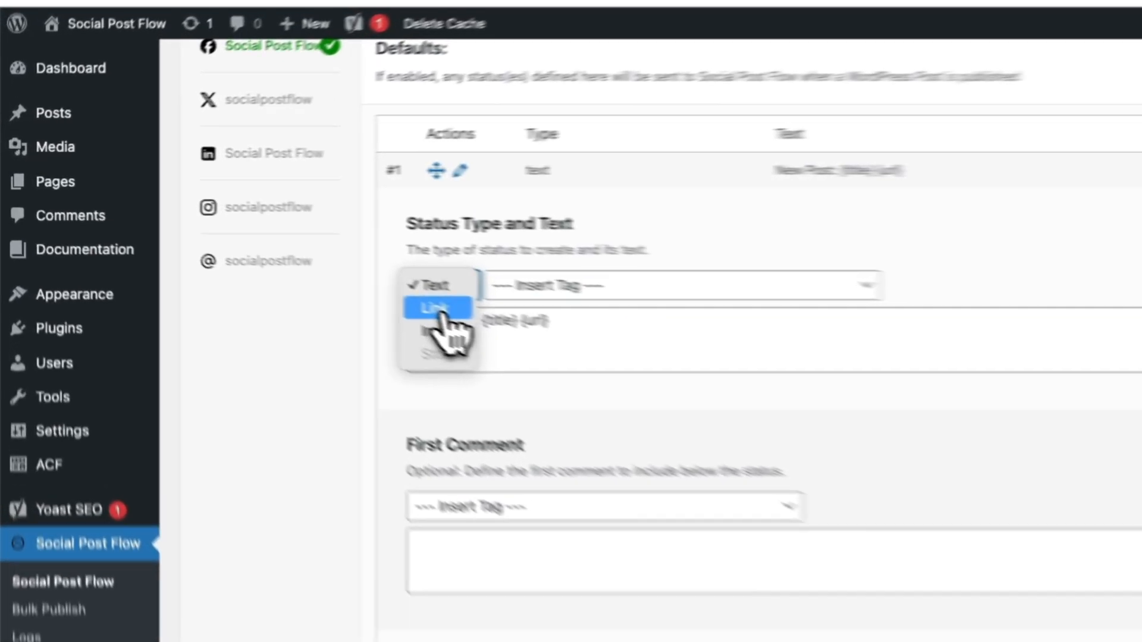
{"action": "left_click", "coordinate": [265, 251]}
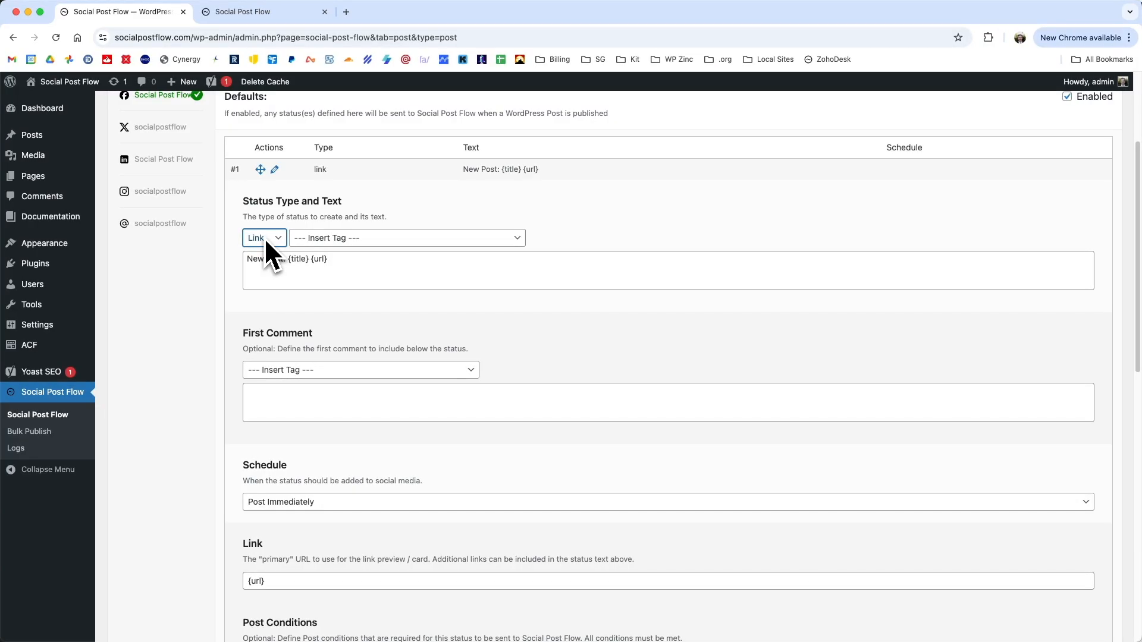
{"action": "scroll", "coordinate": [262, 535], "scroll_direction": "down", "scroll_amount": 2}
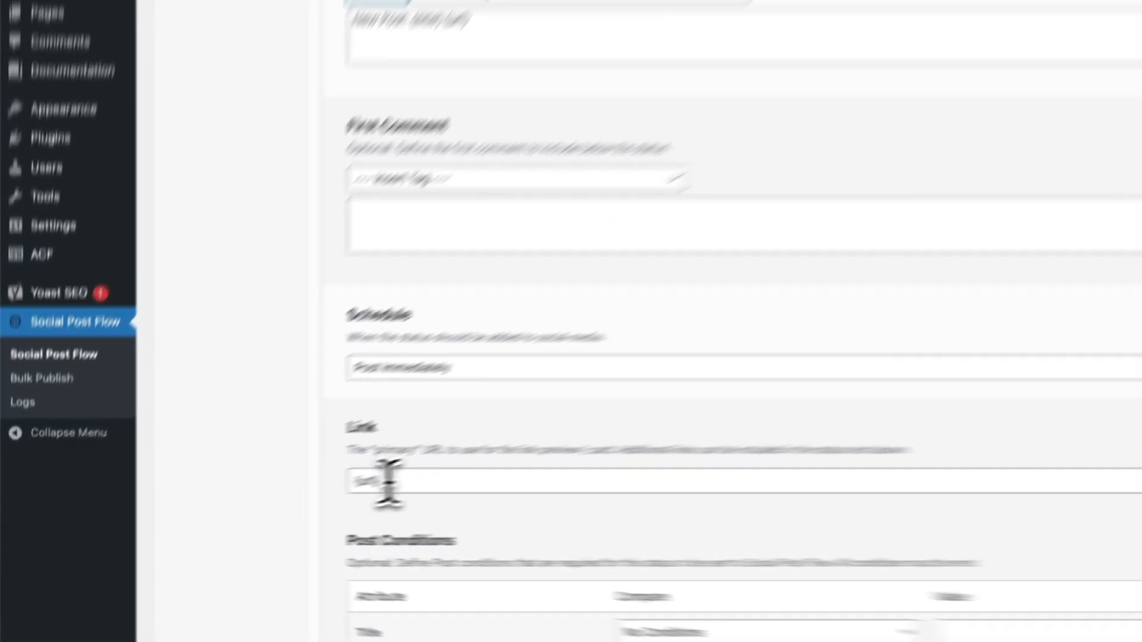
{"action": "left_click_drag", "start_coordinate": [270, 503], "coordinate": [242, 504]}
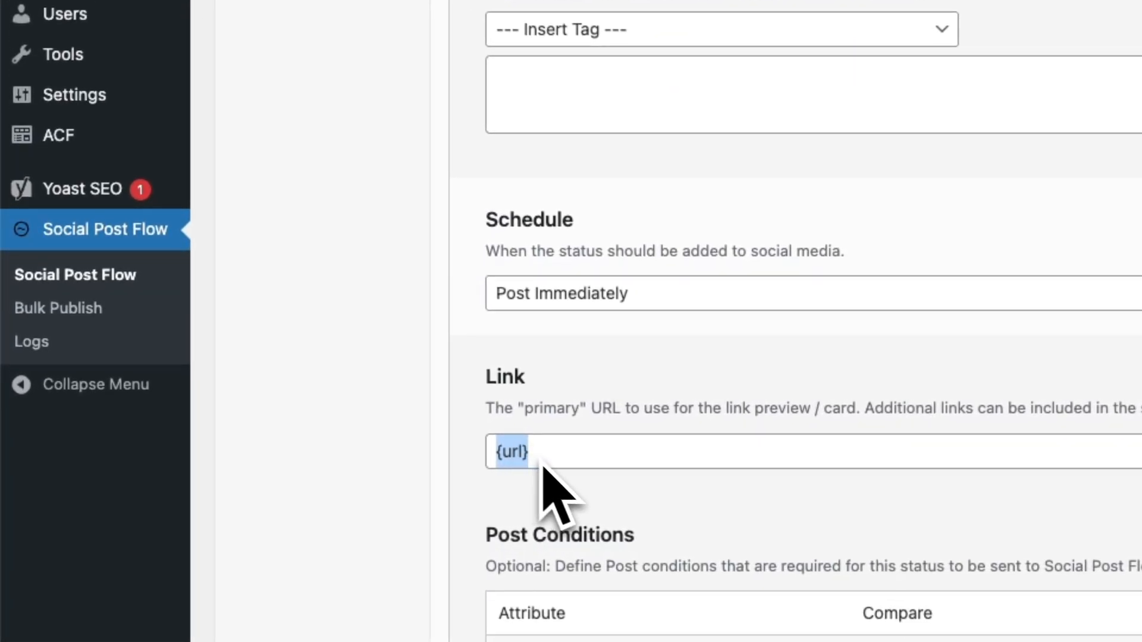
Switch the status type to Image to examine its image options, and return the type to Text
{"action": "scroll", "coordinate": [524, 467], "scroll_direction": "up", "scroll_amount": 5}
{"action": "left_click", "coordinate": [513, 184]}
{"action": "left_click", "coordinate": [534, 202]}
{"action": "scroll", "coordinate": [543, 238], "scroll_direction": "down", "scroll_amount": 3}
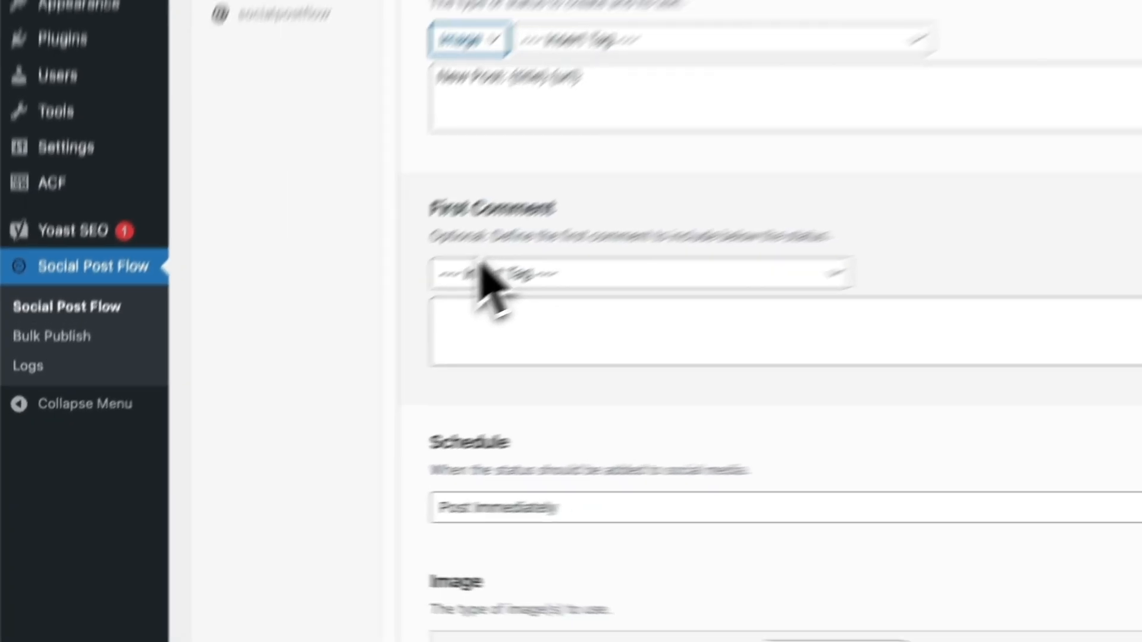
{"action": "scroll", "coordinate": [487, 262], "scroll_direction": "down", "scroll_amount": 5}
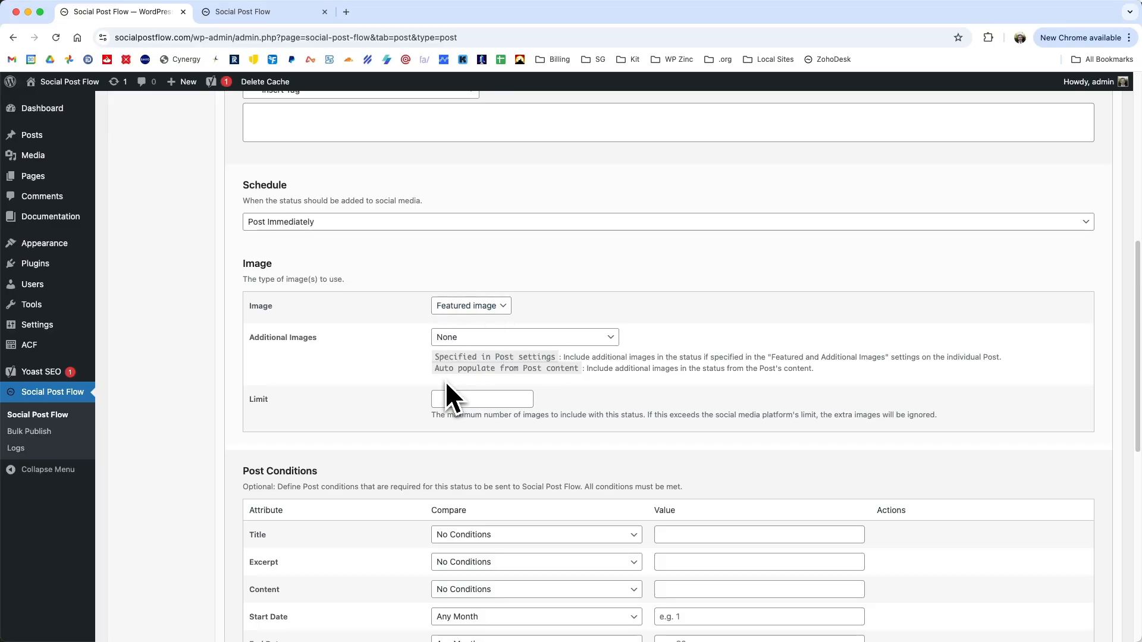
{"action": "scroll", "coordinate": [446, 384], "scroll_direction": "up", "scroll_amount": 7}
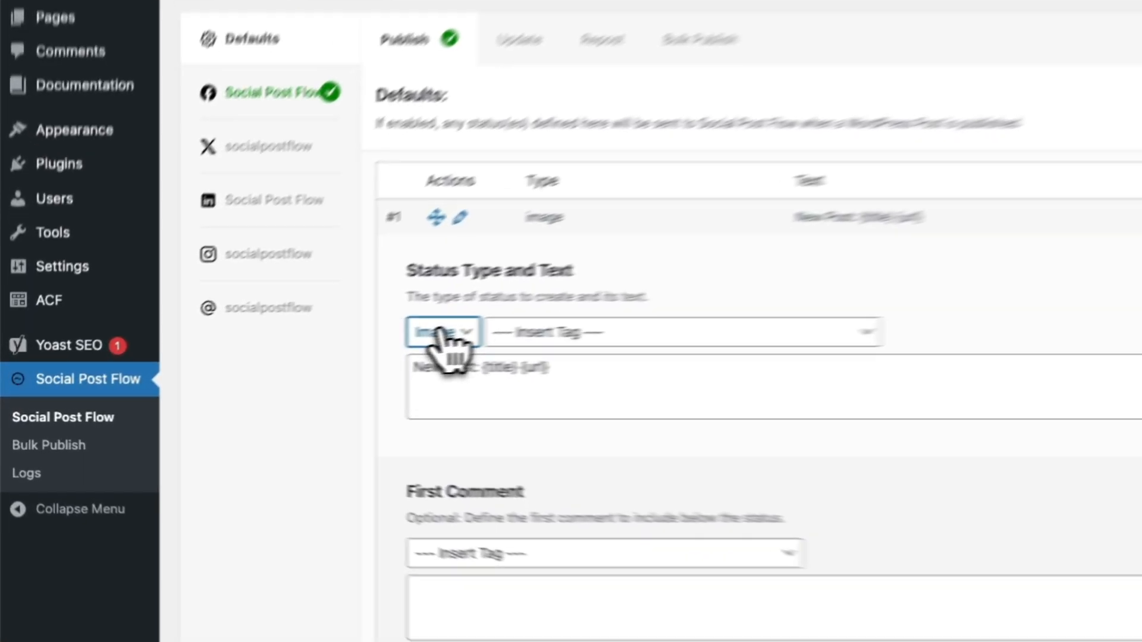
{"action": "left_click", "coordinate": [441, 332]}
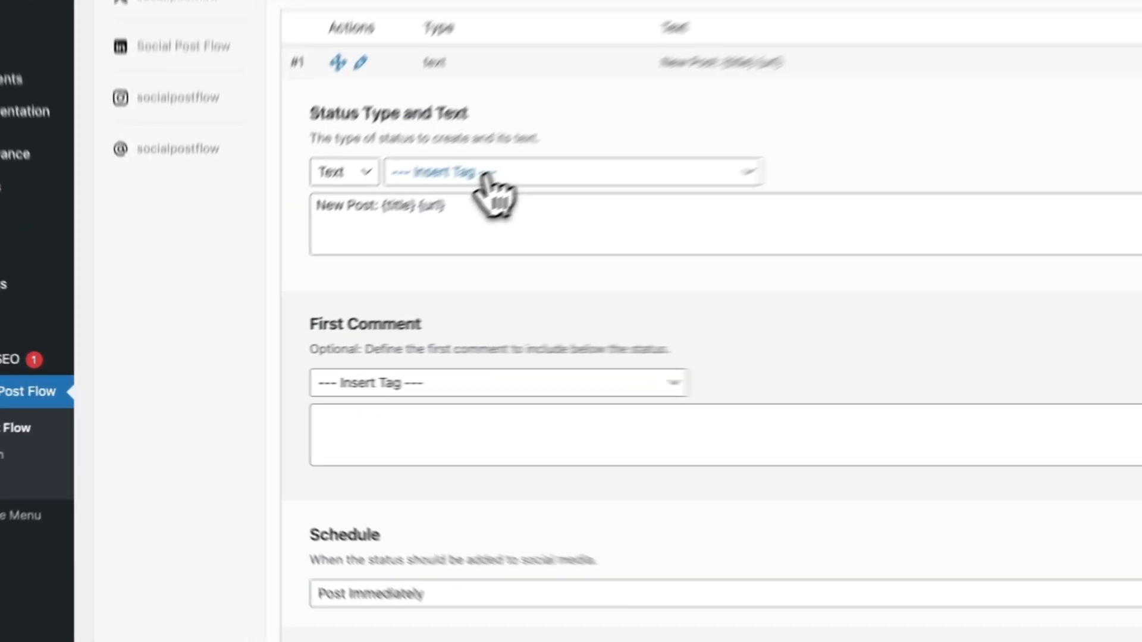
Look through the post, author and taxonomy tags available for the status text
{"action": "left_click", "coordinate": [480, 180]}
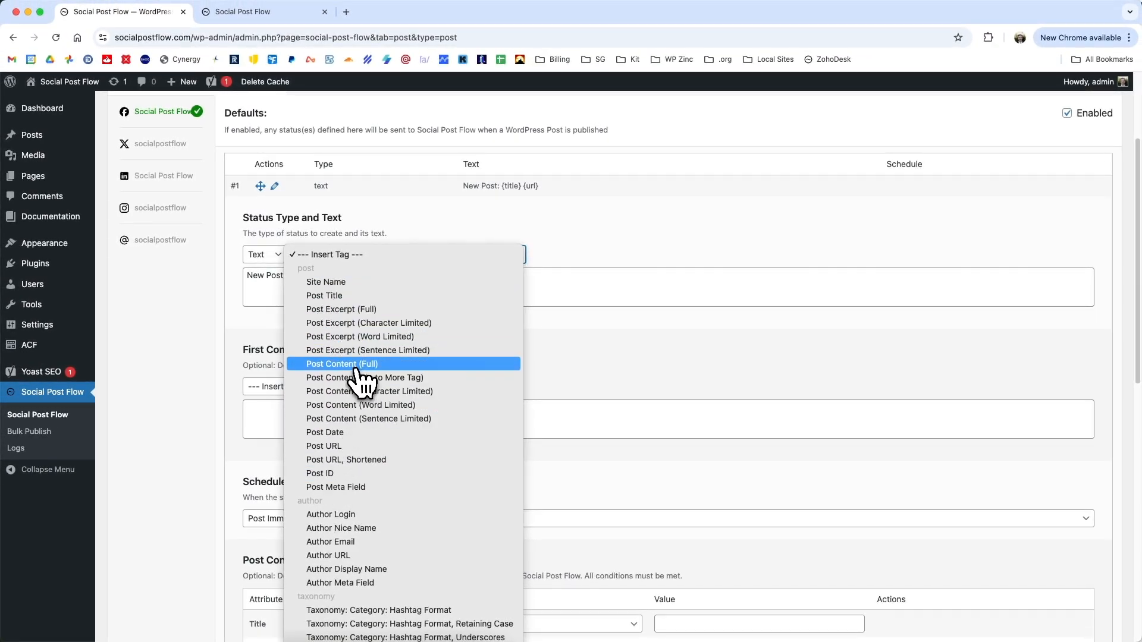
{"action": "scroll", "coordinate": [339, 550], "scroll_direction": "down", "scroll_amount": 3}
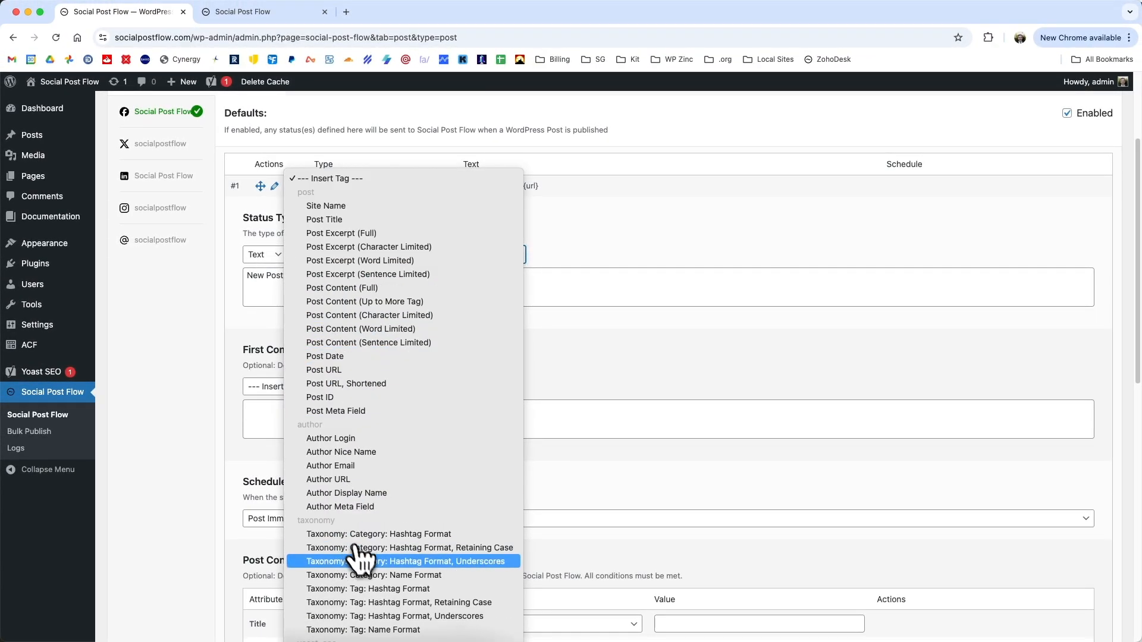
{"action": "left_click", "coordinate": [554, 284]}
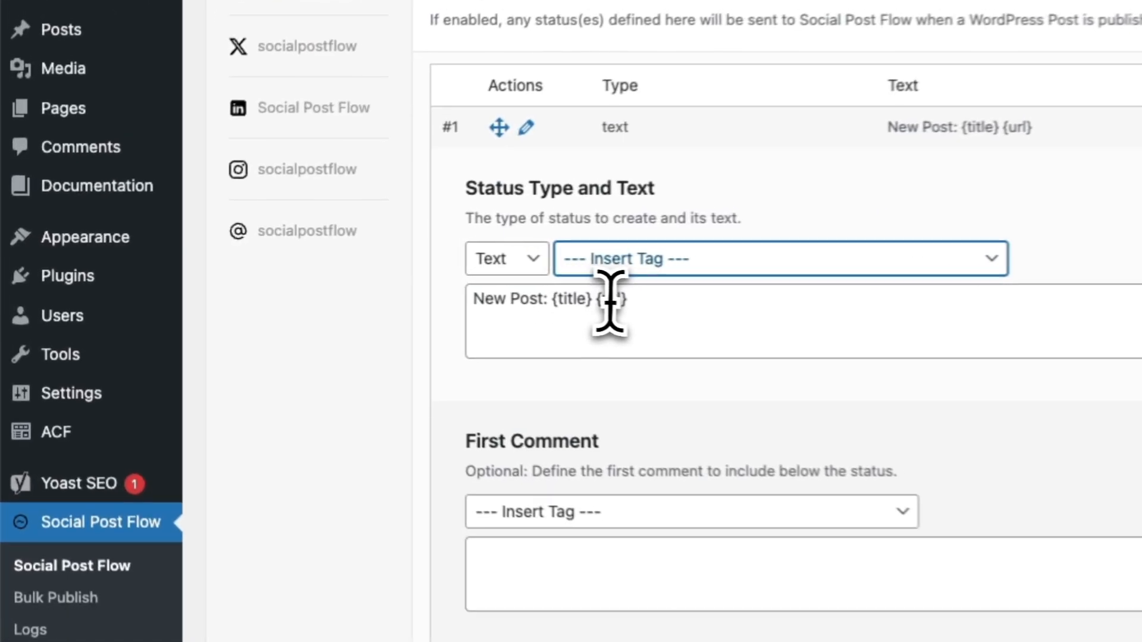
Remove "New Post:" from the status text and separate {title} and {url} with a blank line
{"action": "left_click_drag", "start_coordinate": [495, 302], "coordinate": [573, 307]}
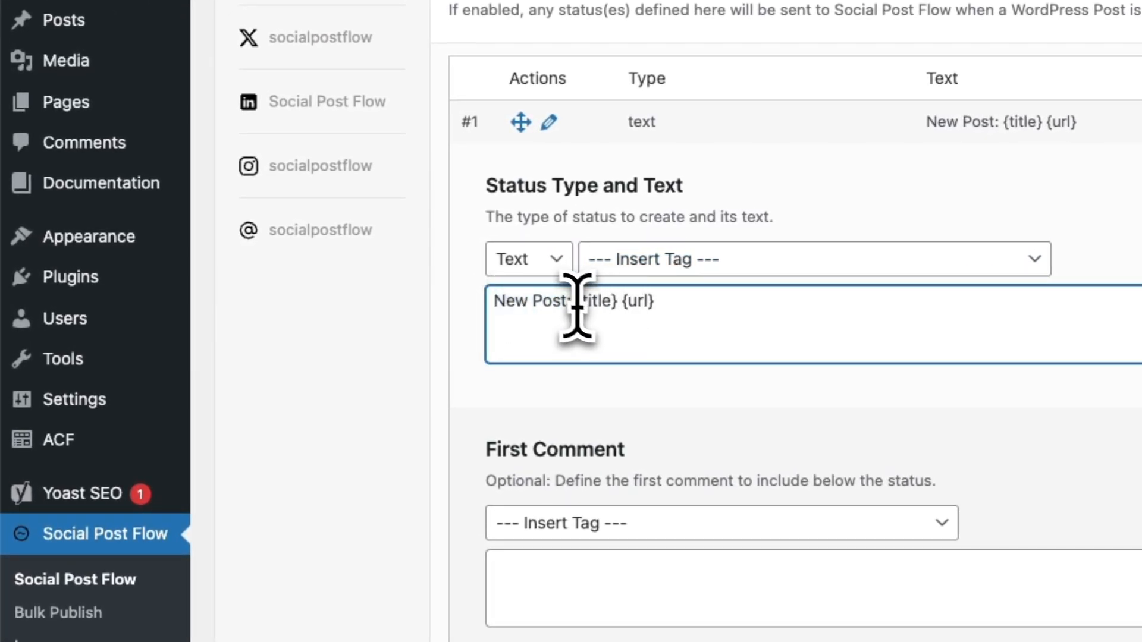
{"action": "key", "text": "BackSpace"}
{"action": "key", "text": "BackSpace"}
{"action": "key", "text": "BackSpace"}
{"action": "left_click", "coordinate": [540, 307]}
{"action": "key", "text": "BackSpace"}
{"action": "key", "text": "Return"}
{"action": "key", "text": "Return"}
Insert the Post Excerpt (Full) tag directly below {title} in the status text, keeping a blank line before {url}
{"action": "left_click", "coordinate": [526, 324]}
{"action": "left_click", "coordinate": [651, 265]}
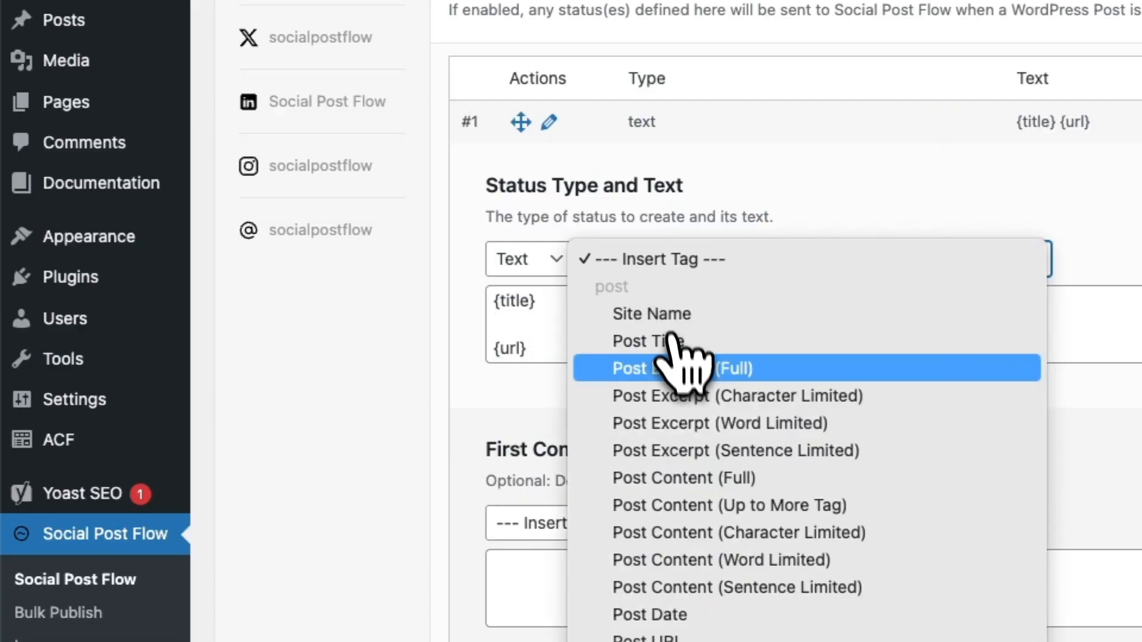
{"action": "left_click", "coordinate": [664, 369]}
{"action": "left_click", "coordinate": [498, 327]}
{"action": "key", "text": "BackSpace"}
{"action": "left_click", "coordinate": [494, 349]}
{"action": "key", "text": "Return"}
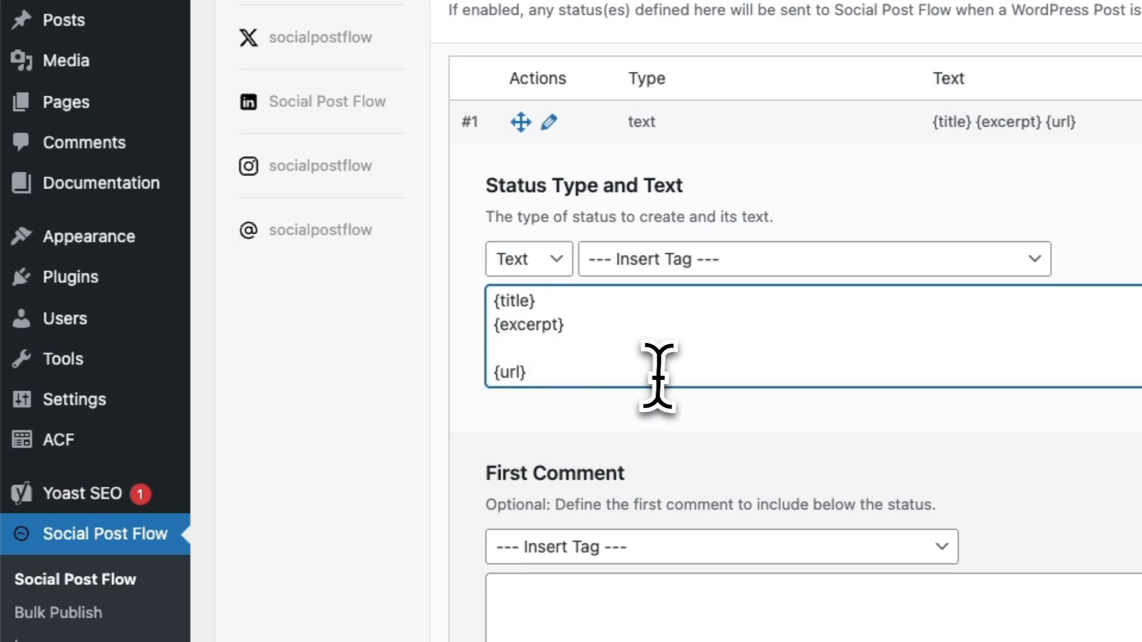
Replace the excerpt tag in the status text with {excerpt} from the autocomplete suggestions, placed directly below {title}
{"action": "key", "text": "Up"}
{"action": "key", "text": "shift+Up"}
{"action": "key", "text": "Return"}
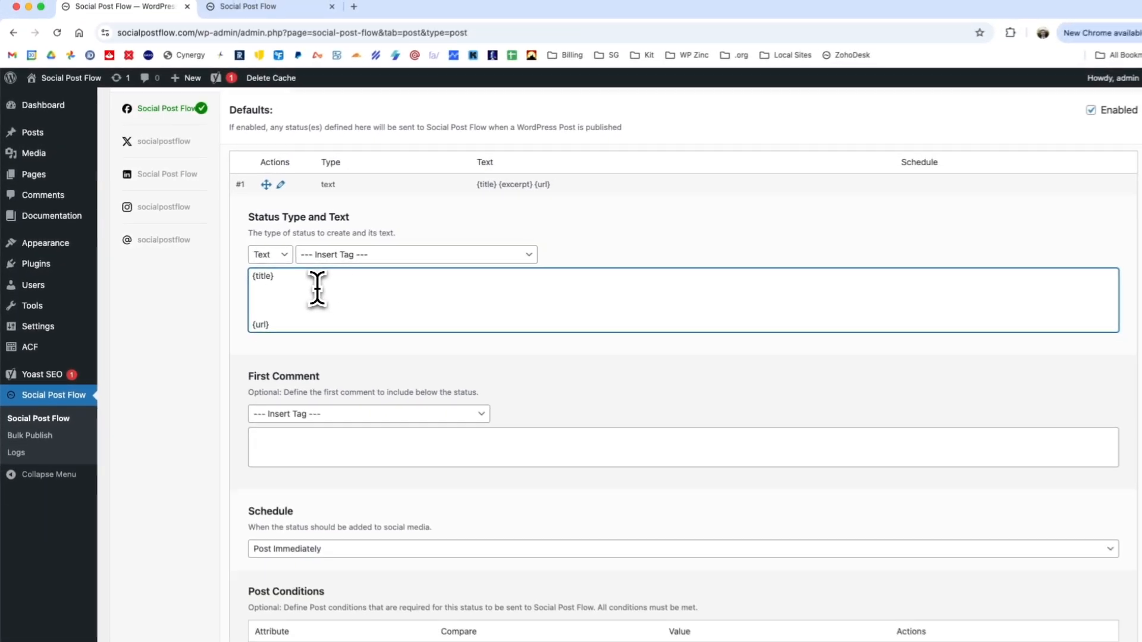
{"action": "type", "text": "{"}
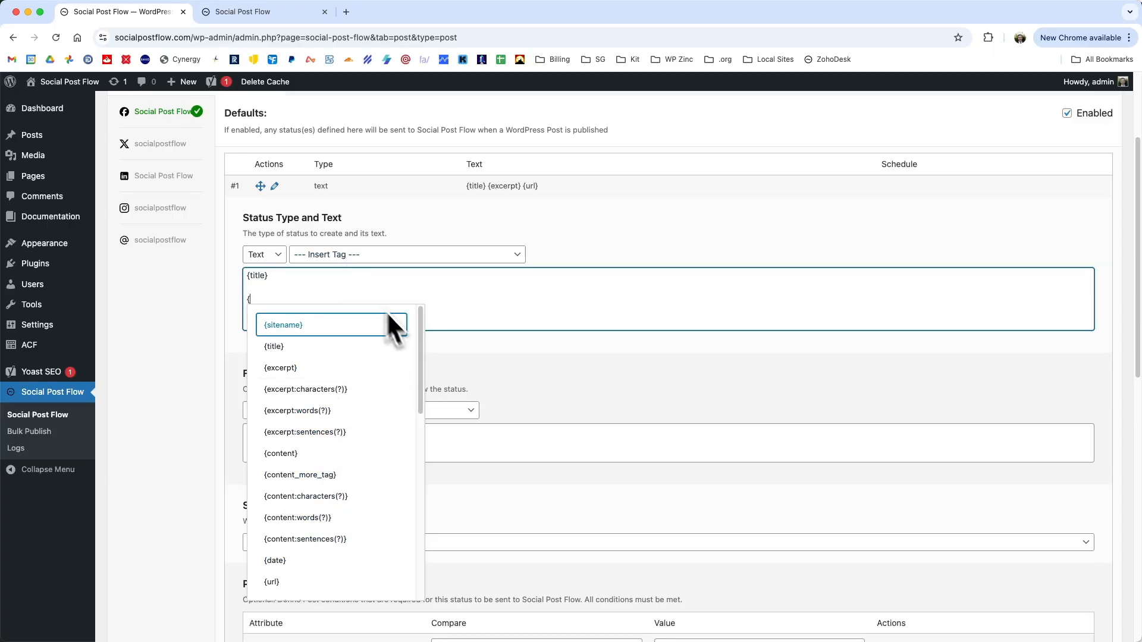
{"action": "scroll", "coordinate": [422, 327], "scroll_direction": "down", "scroll_amount": 2}
{"action": "scroll", "coordinate": [422, 327], "scroll_direction": "up", "scroll_amount": 2}
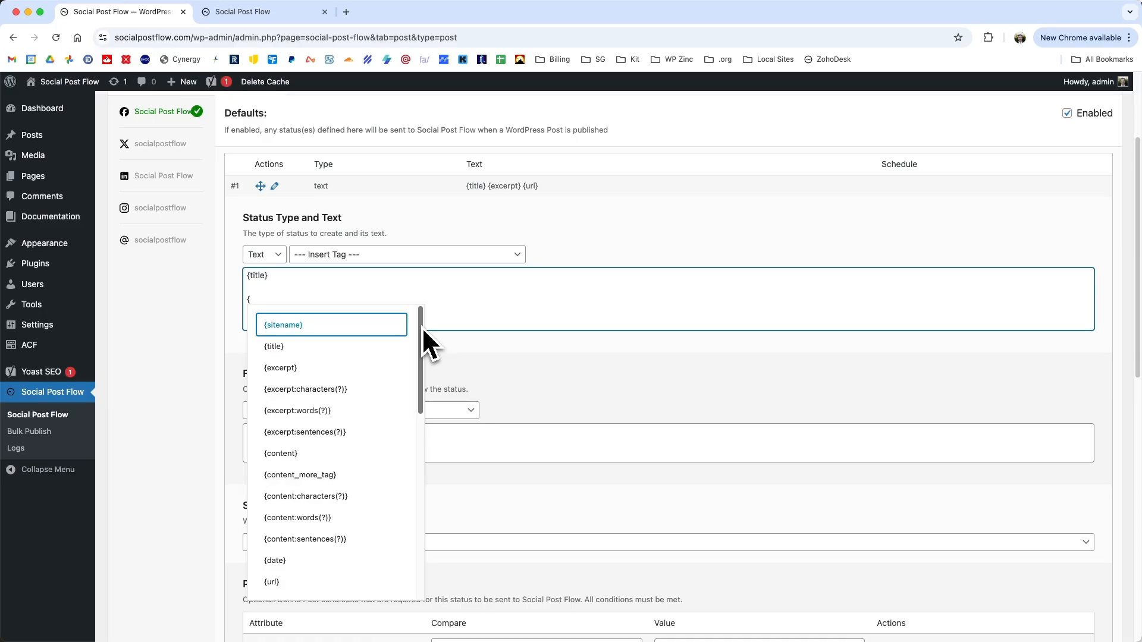
{"action": "left_click", "coordinate": [284, 369]}
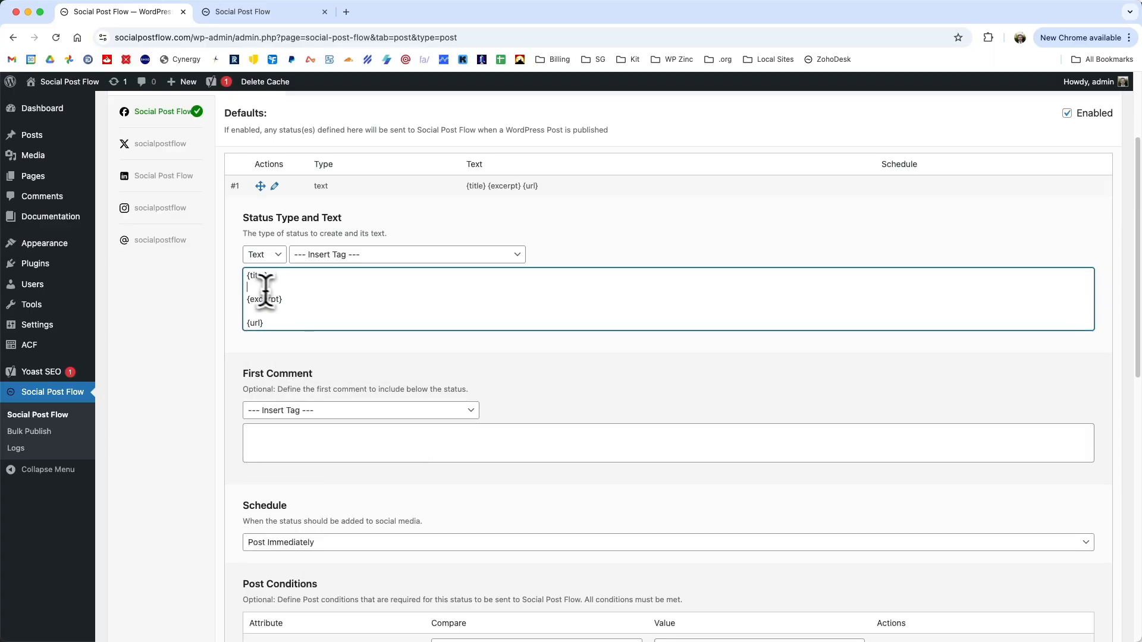
{"action": "key", "text": "BackSpace"}
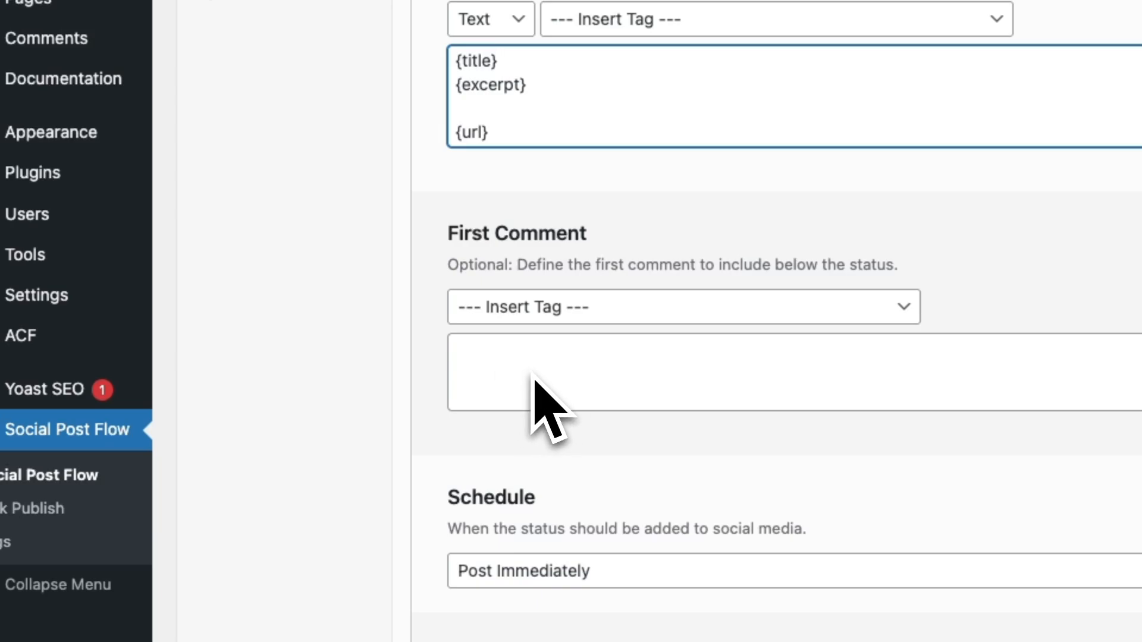
Move the {url} tag out of the status text and into the first comment
{"action": "left_click_drag", "start_coordinate": [493, 133], "coordinate": [449, 133]}
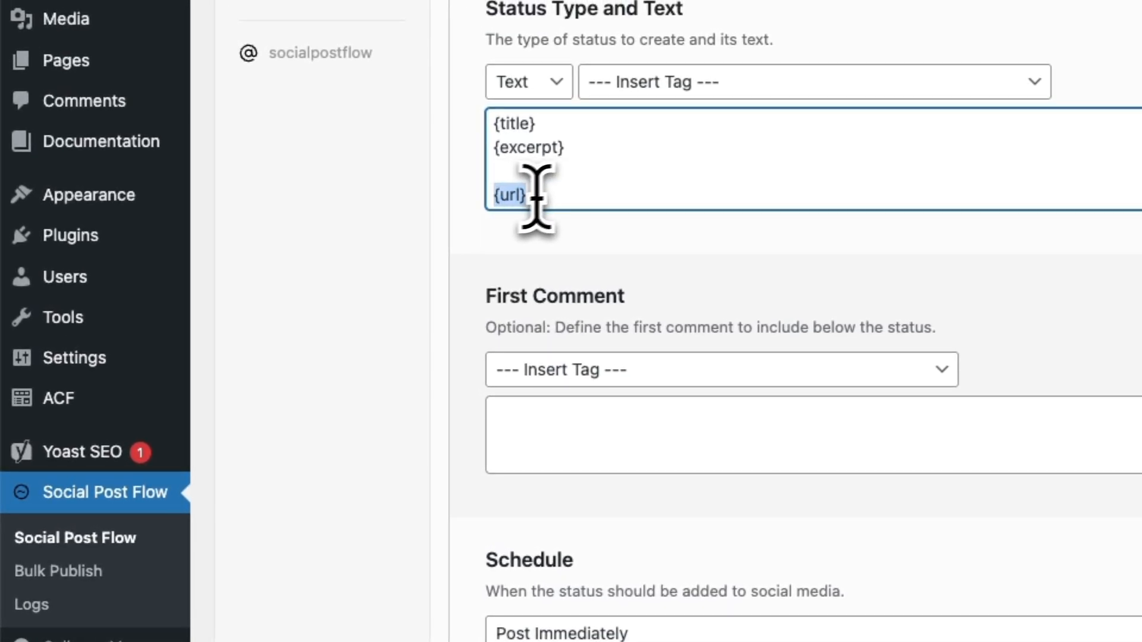
{"action": "key", "text": "BackSpace"}
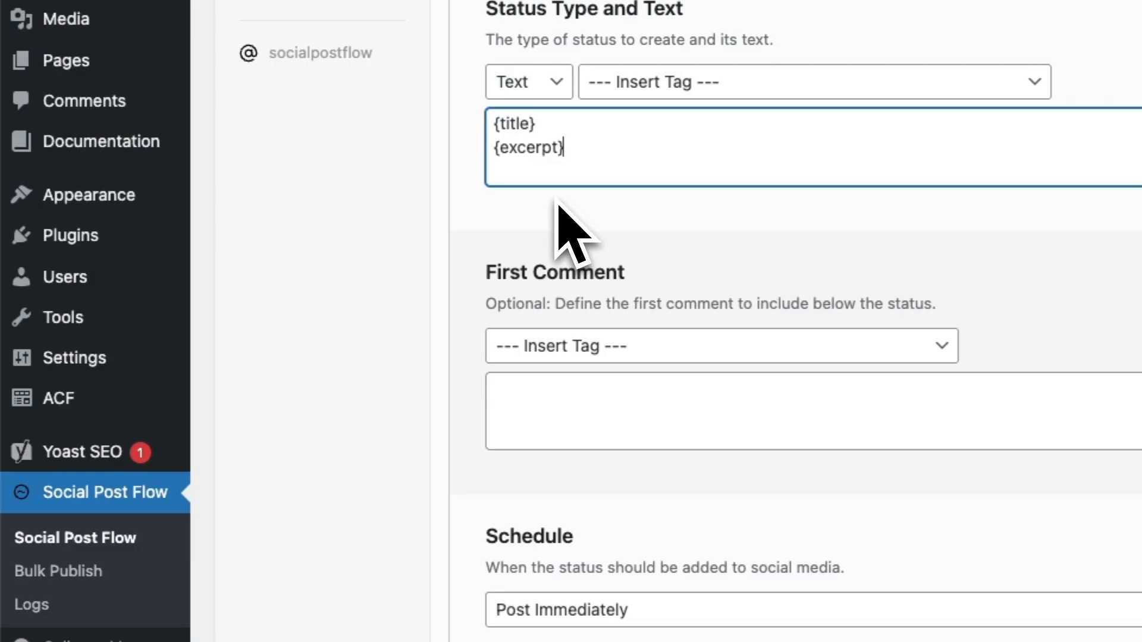
{"action": "left_click", "coordinate": [558, 402]}
{"action": "type", "text": "{url}"}
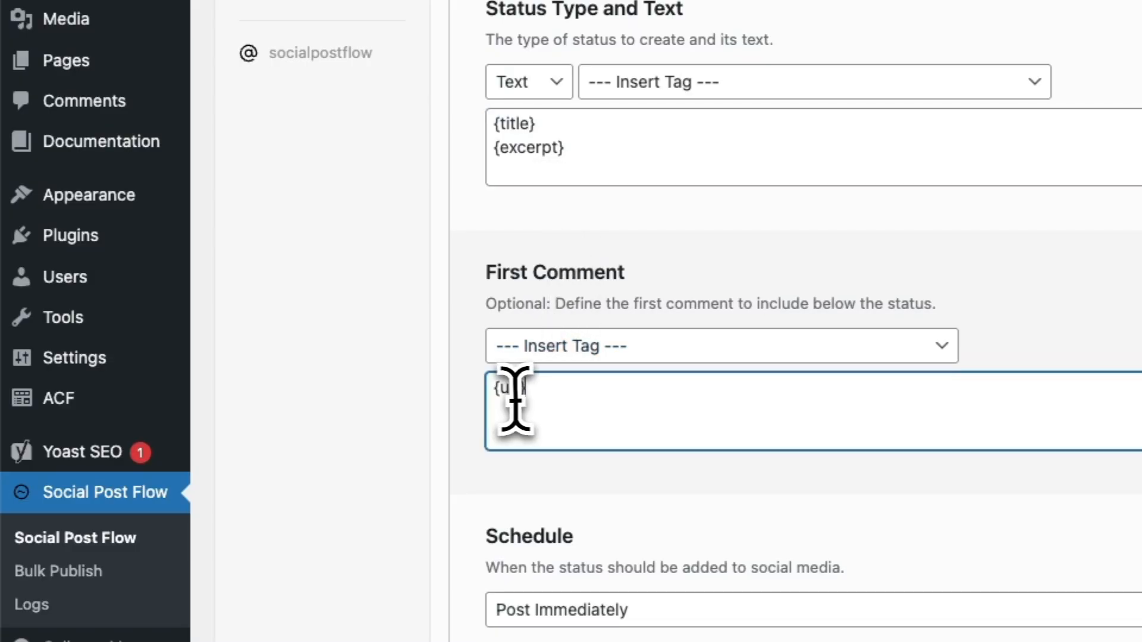
Replace the first comment with "Read full post here --> {url}", using the Post URL tag for the link
{"action": "key", "text": "BackSpace"}
{"action": "key", "text": "BackSpace"}
{"action": "key", "text": "BackSpace"}
{"action": "key", "text": "BackSpace"}
{"action": "key", "text": "BackSpace"}
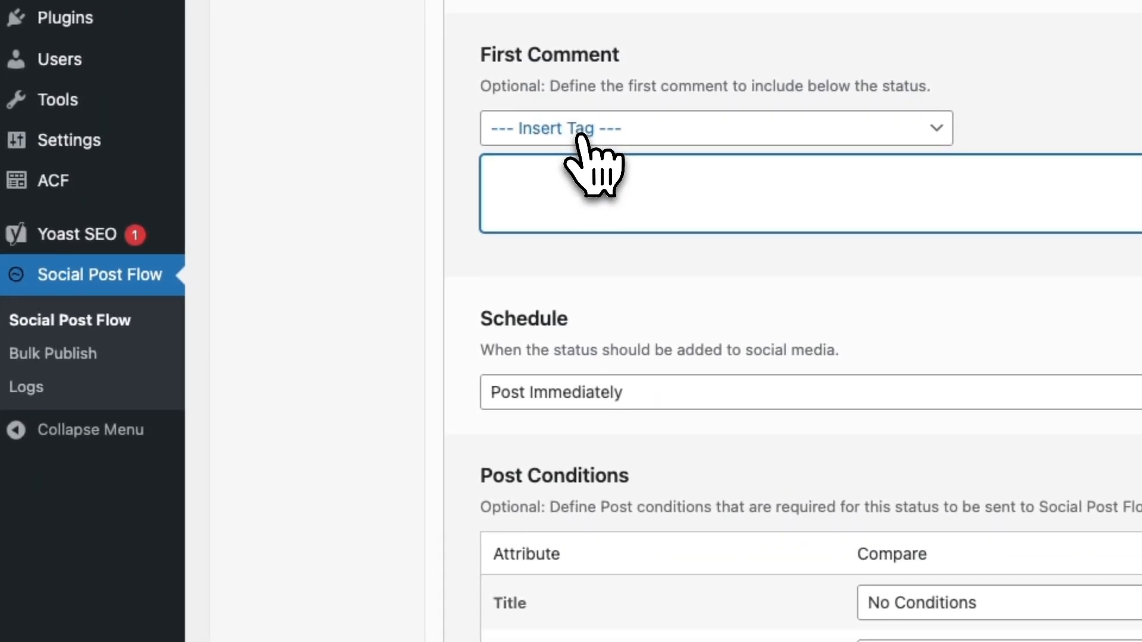
{"action": "left_click", "coordinate": [586, 352]}
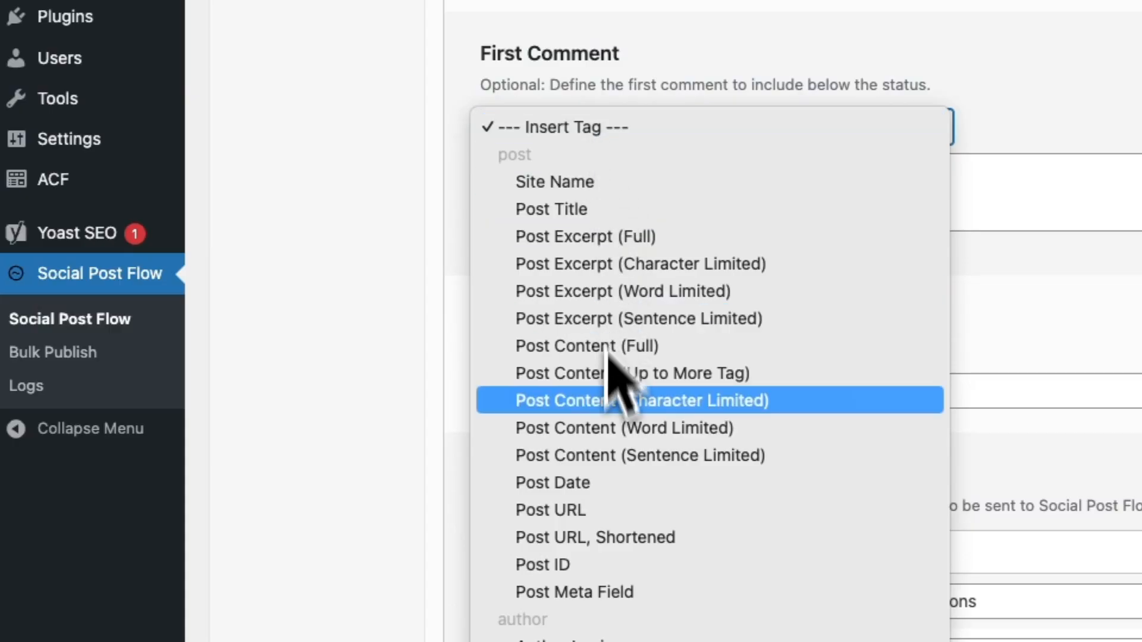
{"action": "left_click", "coordinate": [548, 513]}
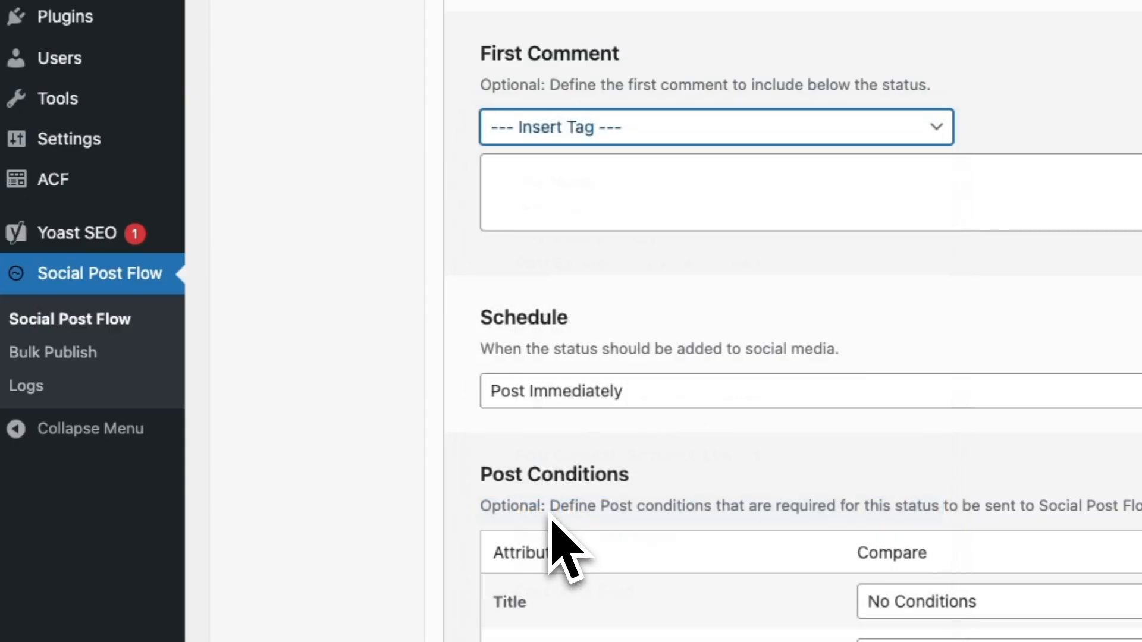
{"action": "left_click", "coordinate": [489, 173]}
{"action": "type", "text": "Read full post here -->"}
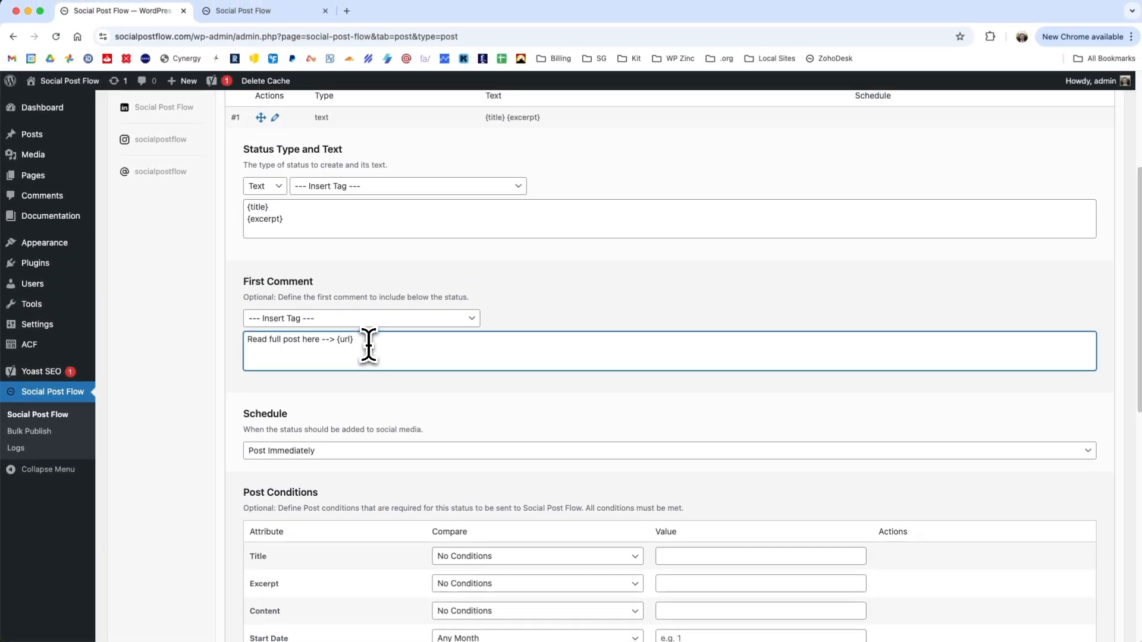
Try the queue options for the status schedule: Add to End, followed by Add to Start of Social Post Flow Queue
{"action": "scroll", "coordinate": [368, 348], "scroll_direction": "down", "scroll_amount": 3}
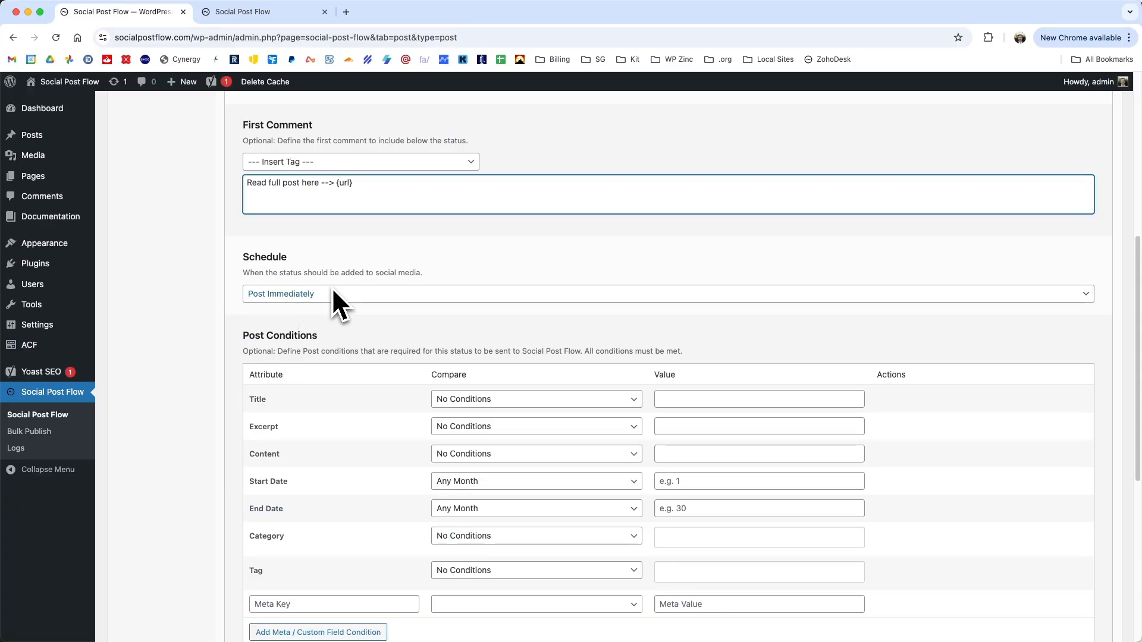
{"action": "left_click", "coordinate": [289, 295]}
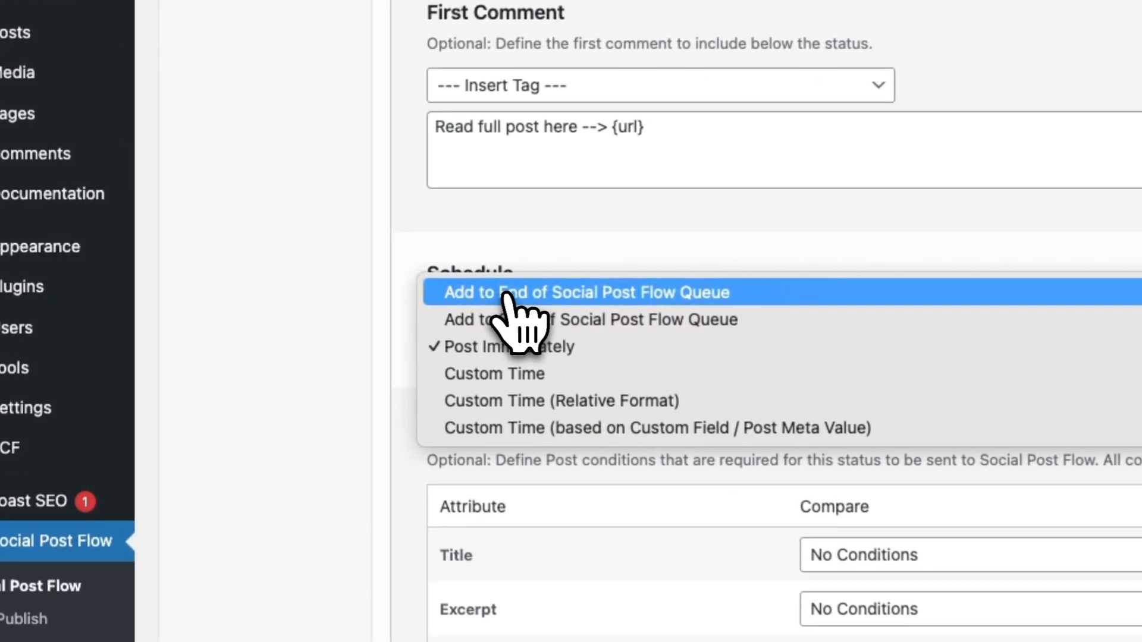
{"action": "left_click", "coordinate": [290, 267]}
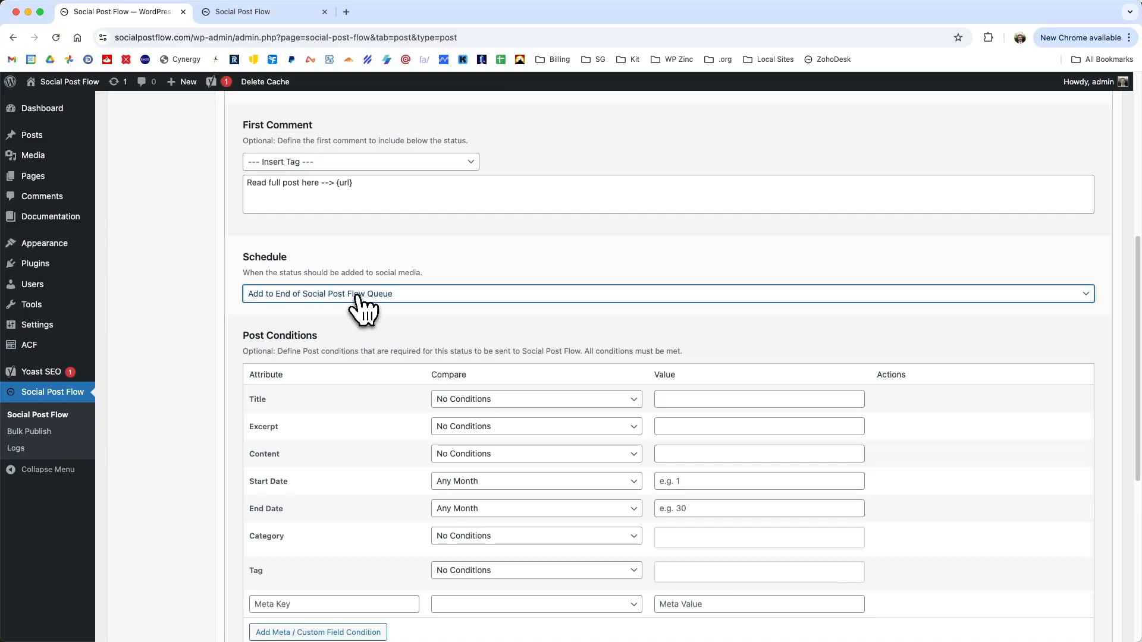
{"action": "left_click", "coordinate": [359, 294]}
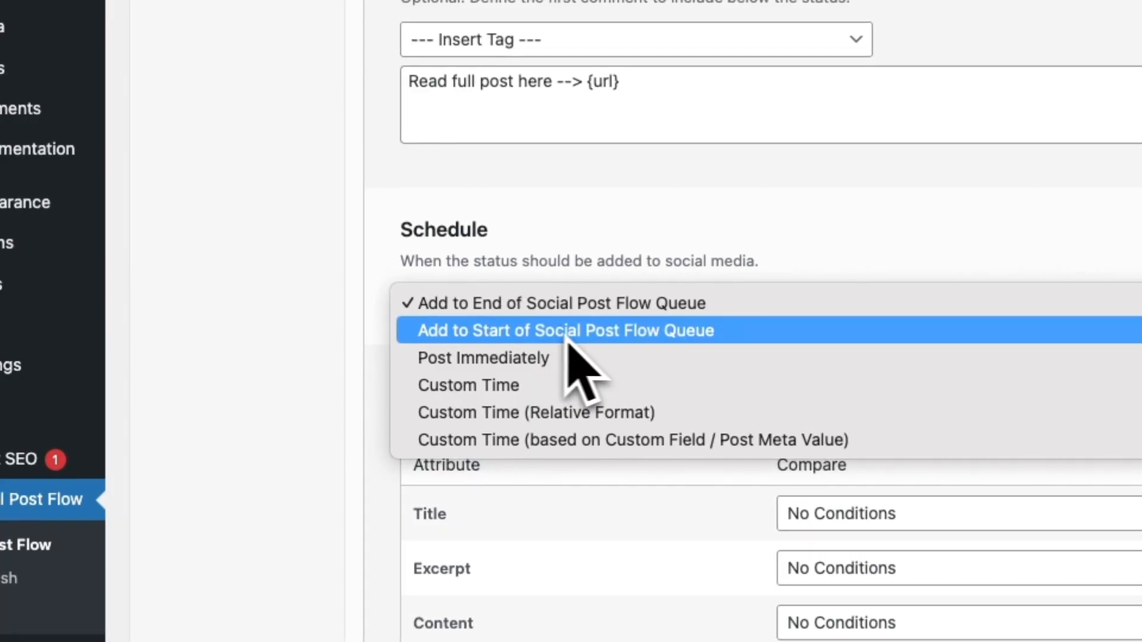
{"action": "left_click", "coordinate": [600, 333]}
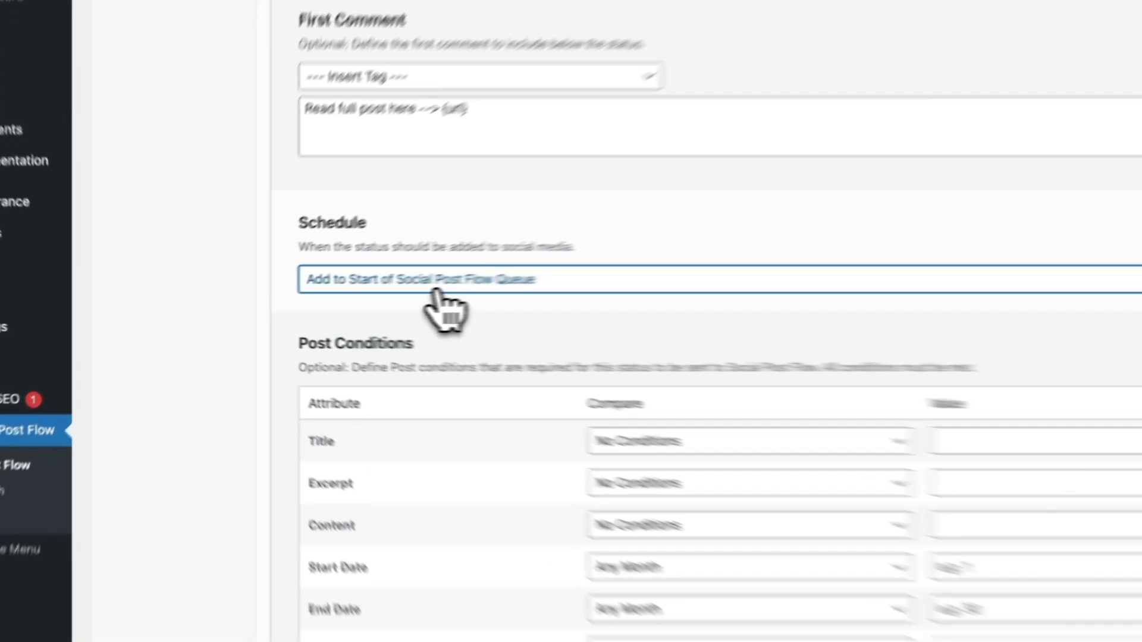
Set the status schedule to Custom Time, 1 day after publish
{"action": "left_click", "coordinate": [335, 300]}
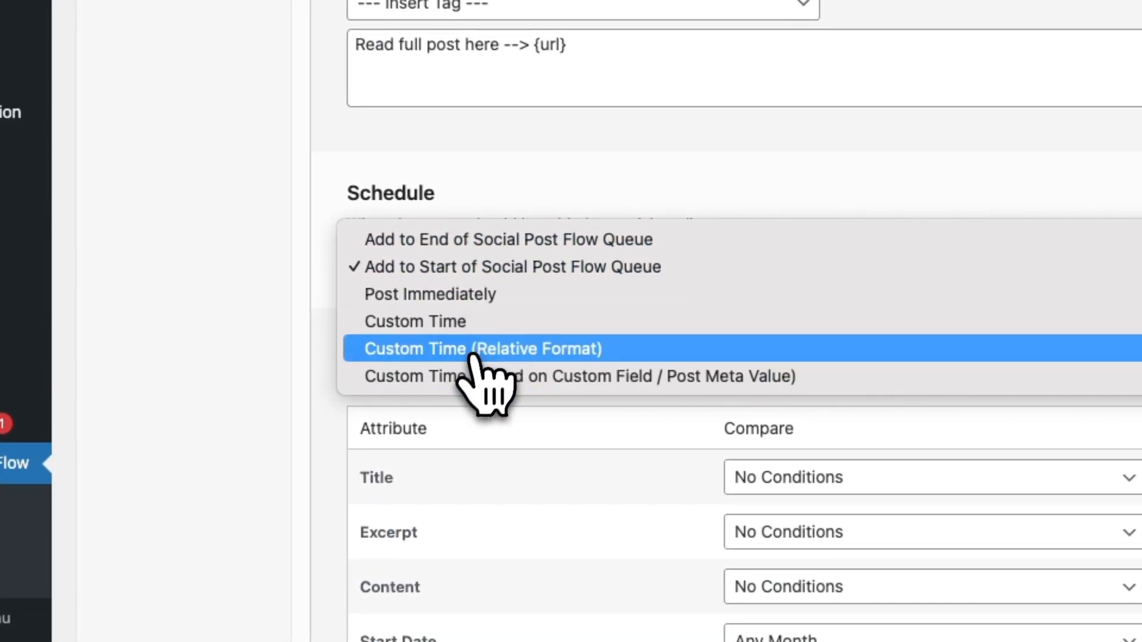
{"action": "left_click", "coordinate": [452, 321]}
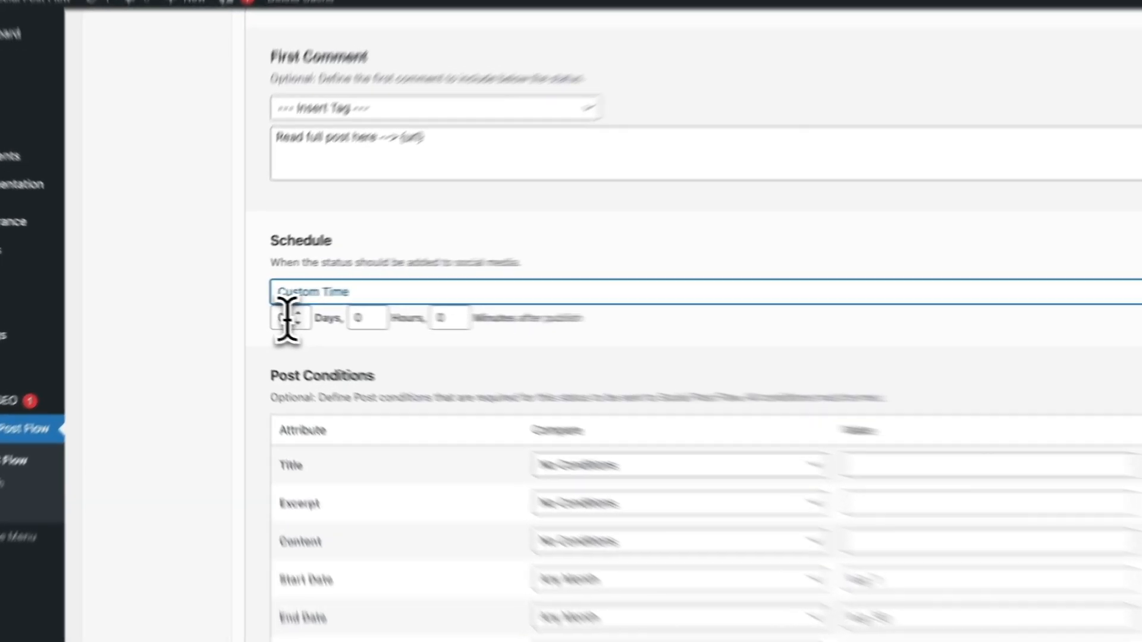
{"action": "double_click", "coordinate": [251, 312]}
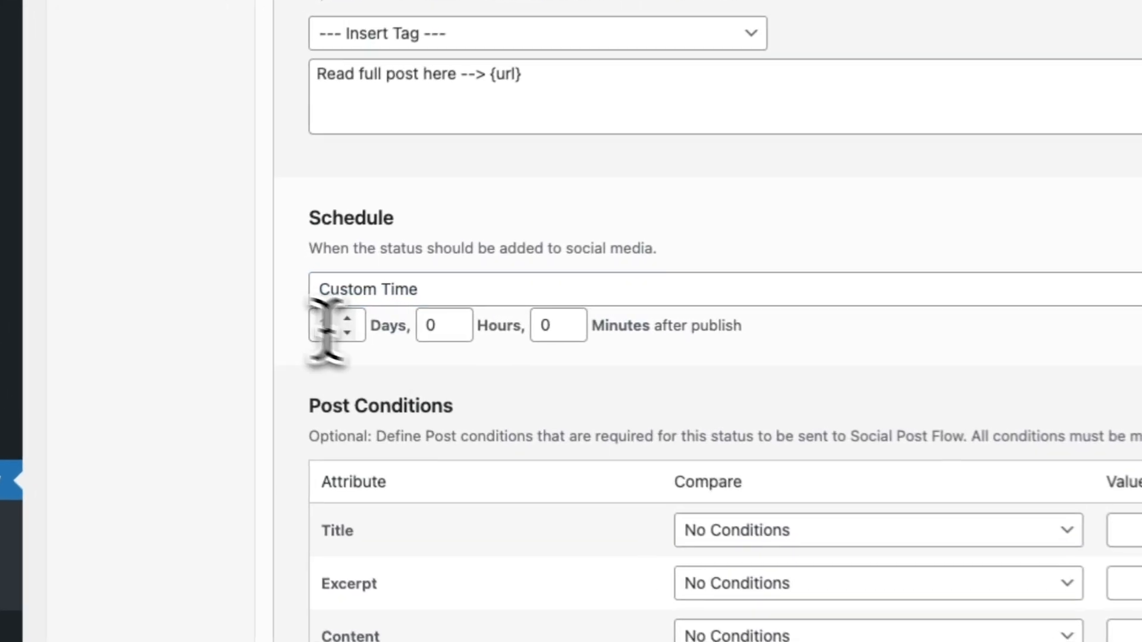
{"action": "type", "text": "1"}
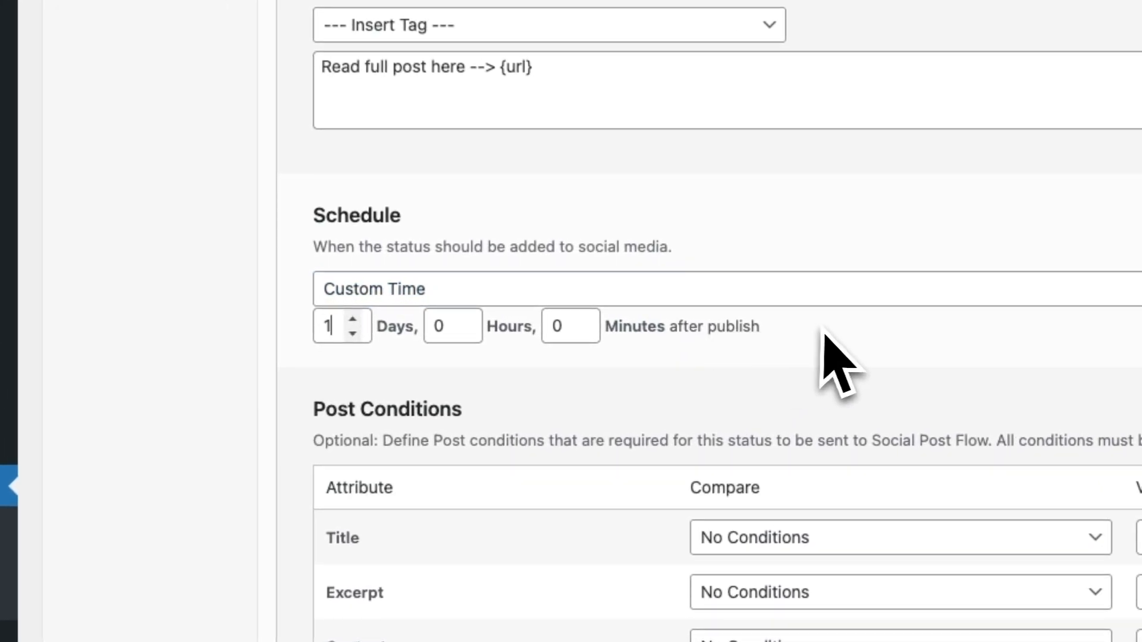
Try the Custom Time (Relative Format) schedule, choosing a relative day and entering 12 for the time
{"action": "left_click", "coordinate": [453, 297]}
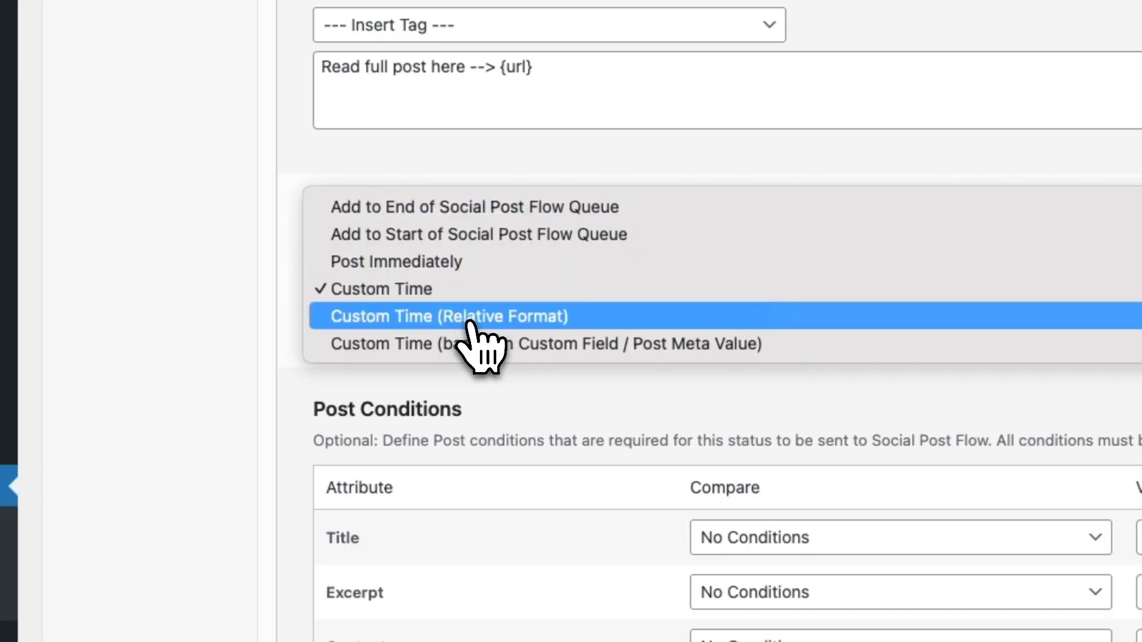
{"action": "left_click", "coordinate": [470, 316]}
{"action": "left_click", "coordinate": [427, 328]}
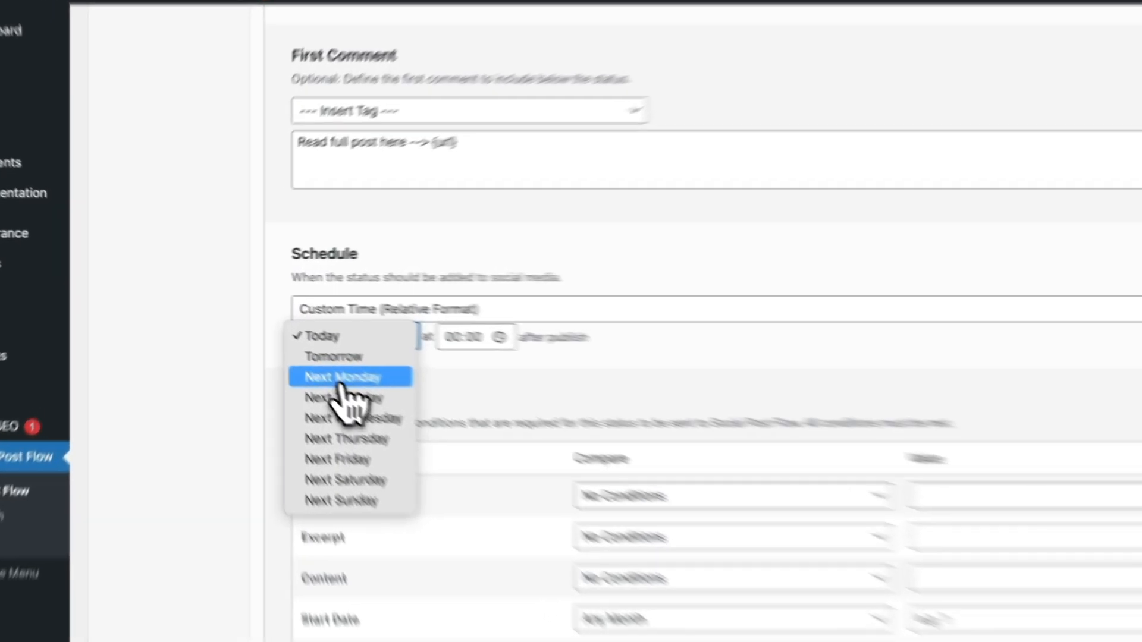
{"action": "left_click", "coordinate": [279, 339]}
{"action": "left_click", "coordinate": [558, 368]}
{"action": "type", "text": "12"}
Return the status schedule to Post Immediately and save the default post settings
{"action": "left_click", "coordinate": [720, 334]}
{"action": "left_click", "coordinate": [455, 270]}
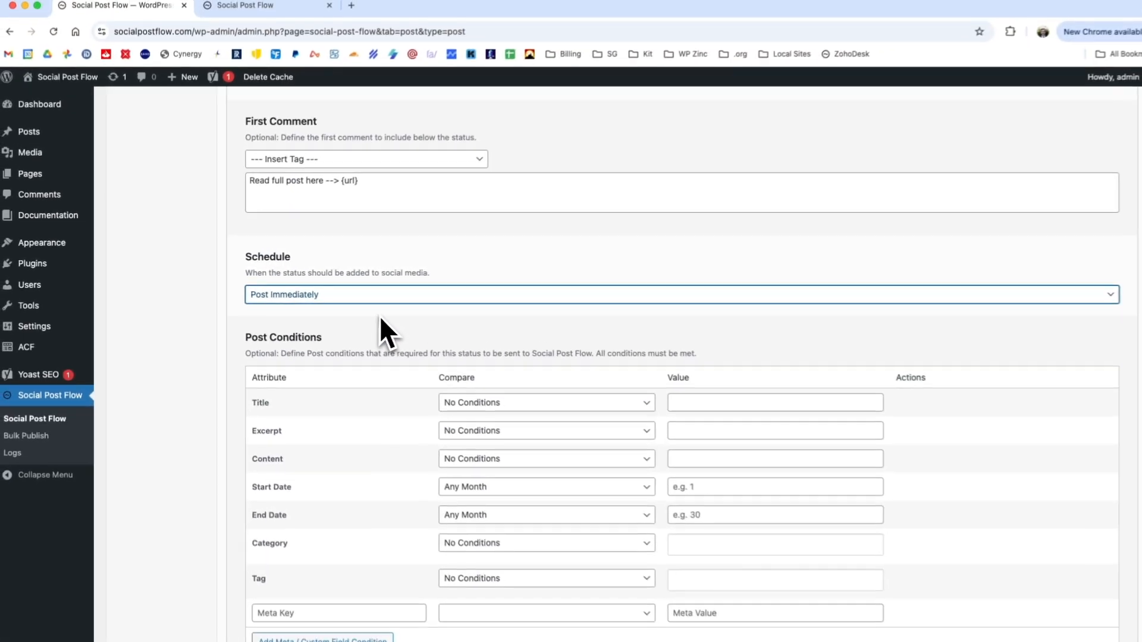
{"action": "scroll", "coordinate": [642, 351], "scroll_direction": "down", "scroll_amount": 10}
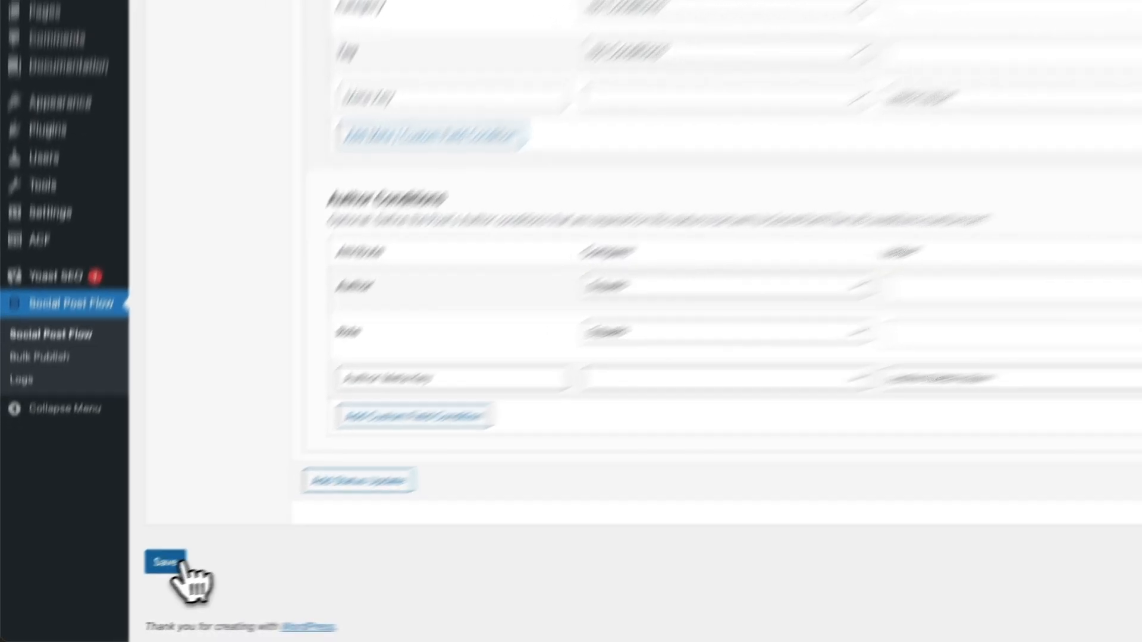
{"action": "left_click", "coordinate": [122, 583]}
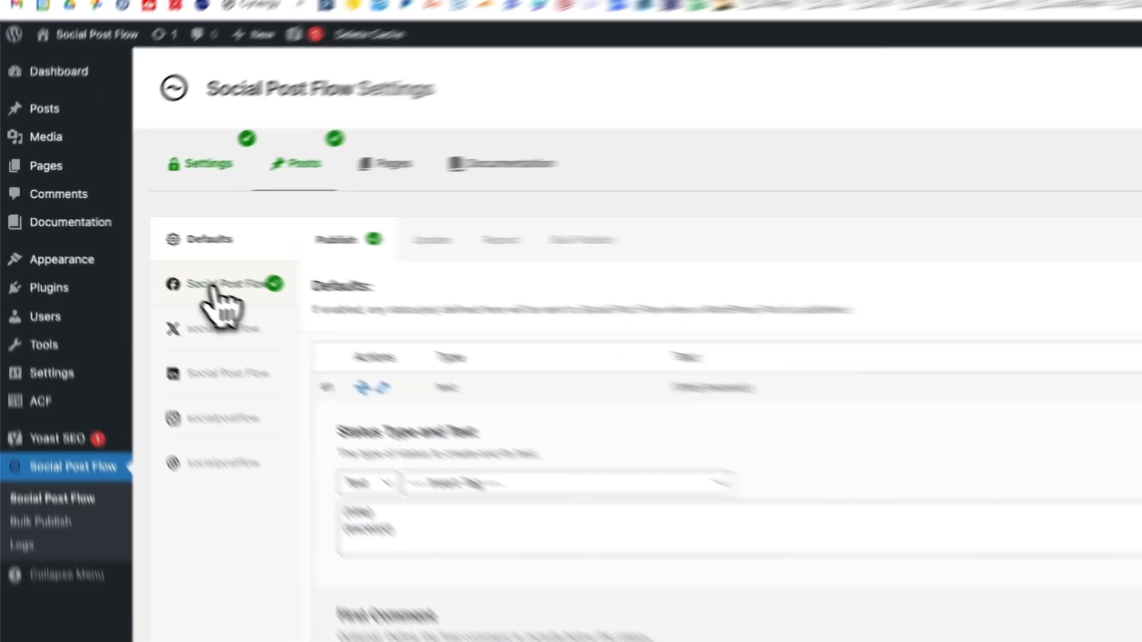
Review the Facebook account and default settings, enable the X account for posts, and save
{"action": "left_click", "coordinate": [156, 263]}
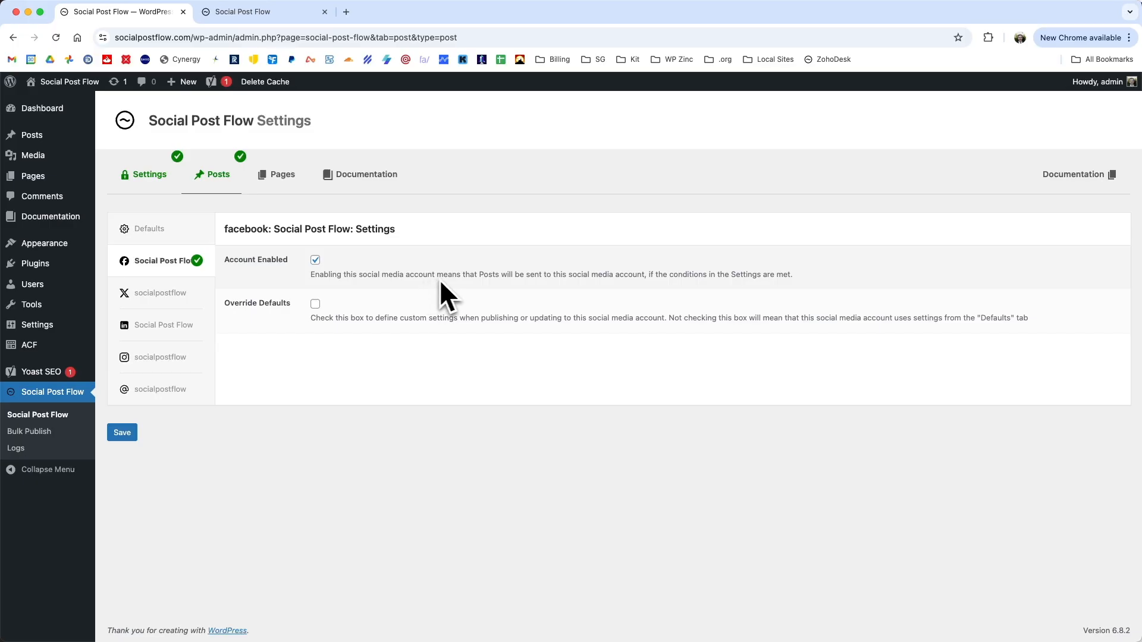
{"action": "left_click", "coordinate": [185, 236]}
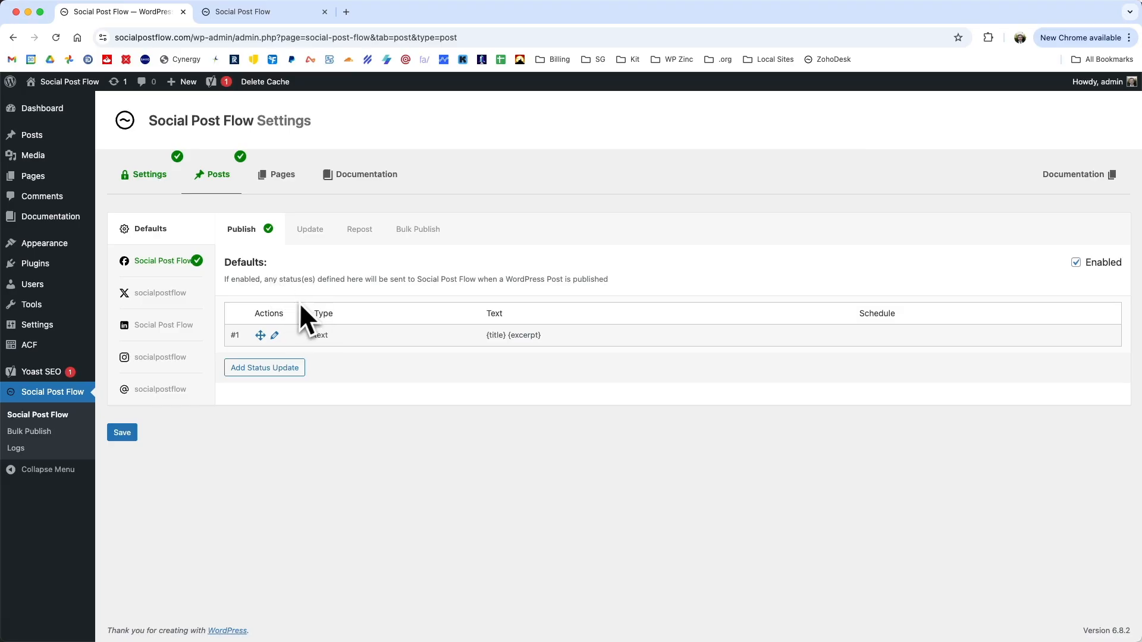
{"action": "left_click", "coordinate": [179, 294]}
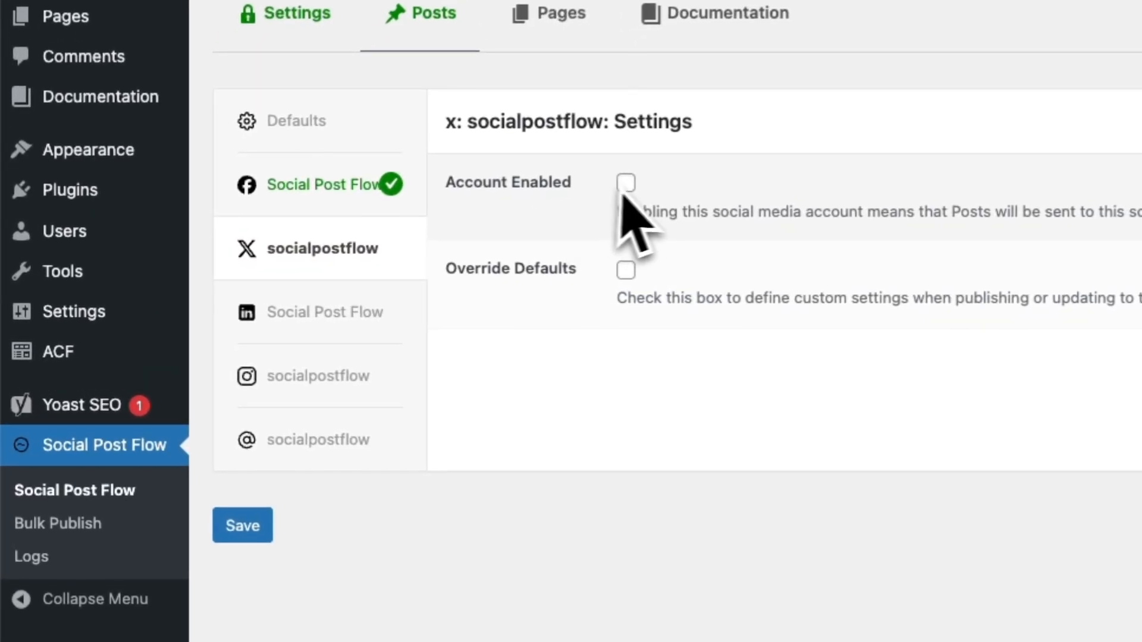
{"action": "left_click", "coordinate": [629, 182]}
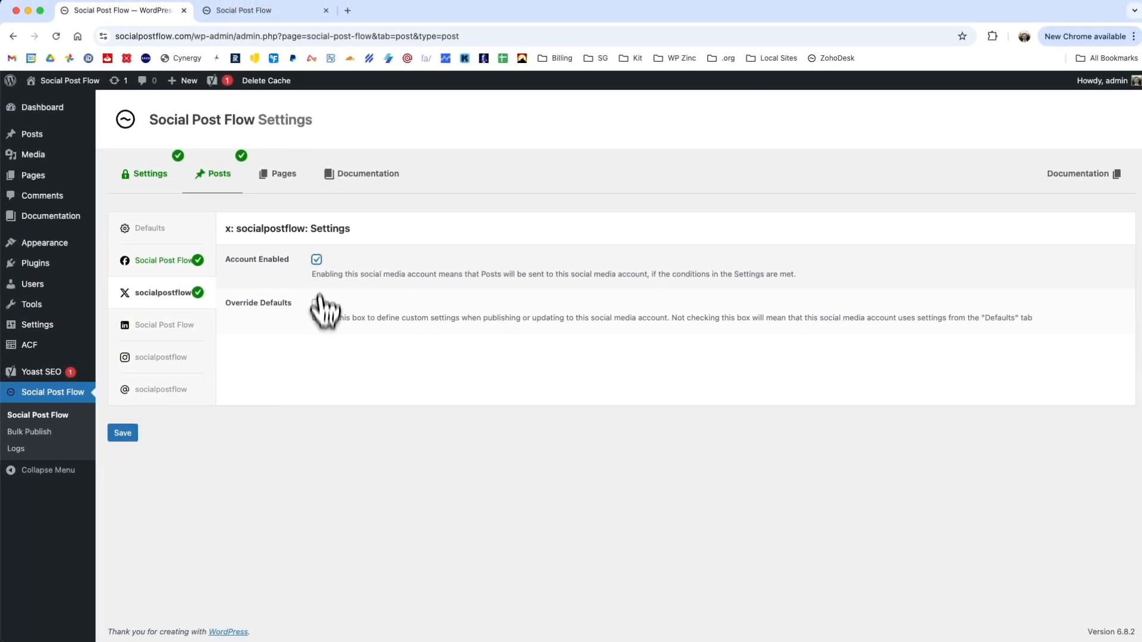
{"action": "left_click", "coordinate": [133, 434]}
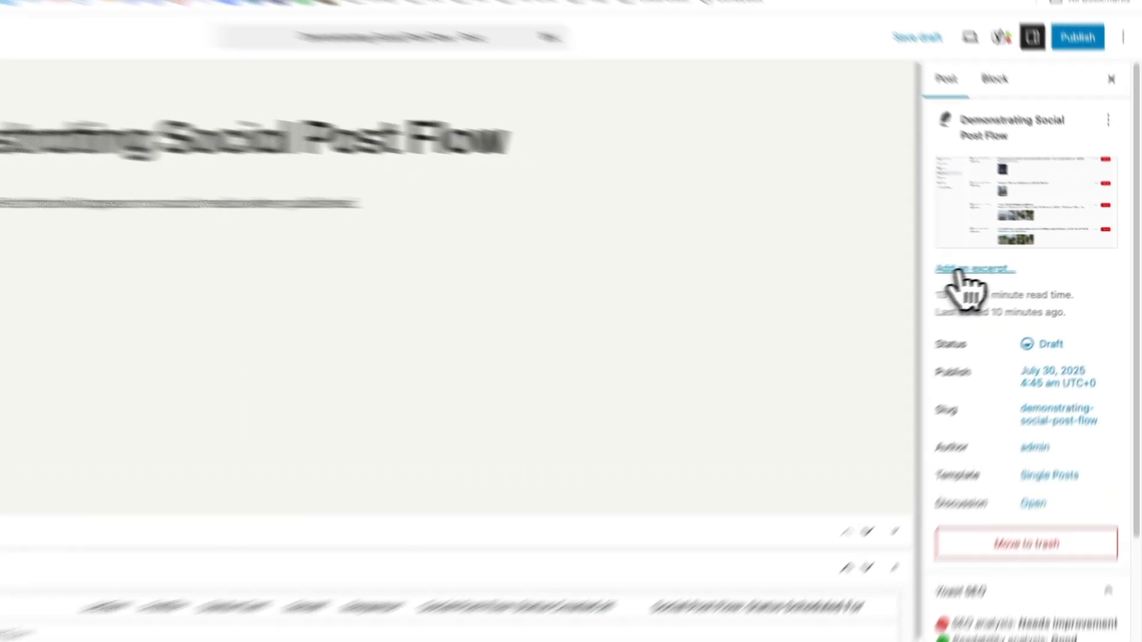
Add the excerpt "This is the excerpt for my amazing post." to the Demonstrating Social Post Flow draft
{"action": "left_click", "coordinate": [1014, 266]}
{"action": "type", "text": "This is the ex"}
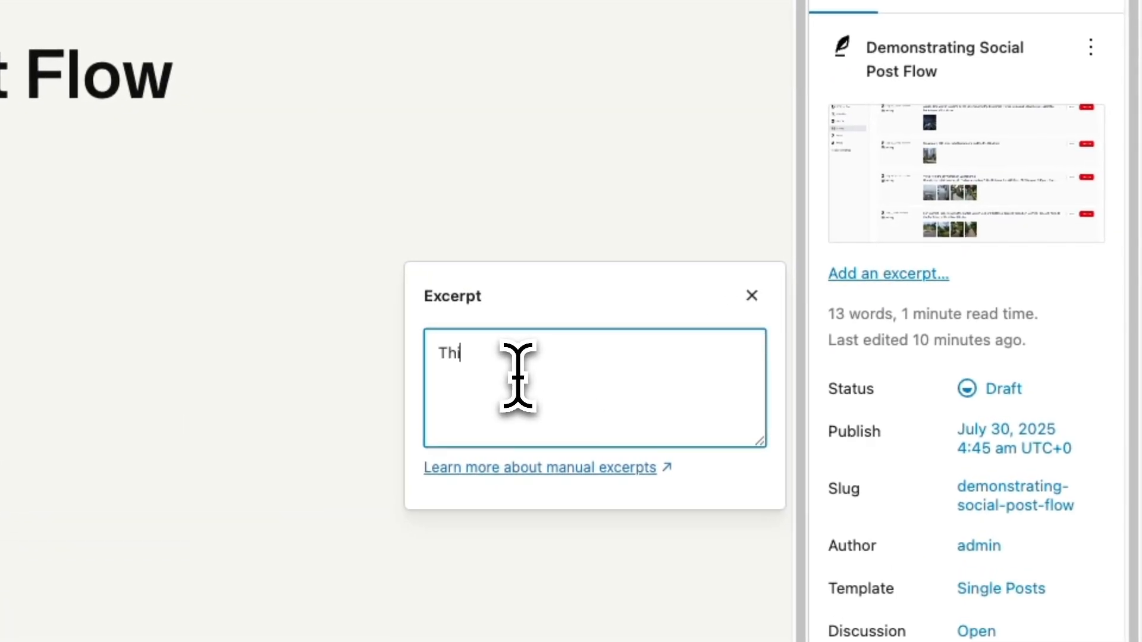
{"action": "type", "text": "cerpt for my amazing post."}
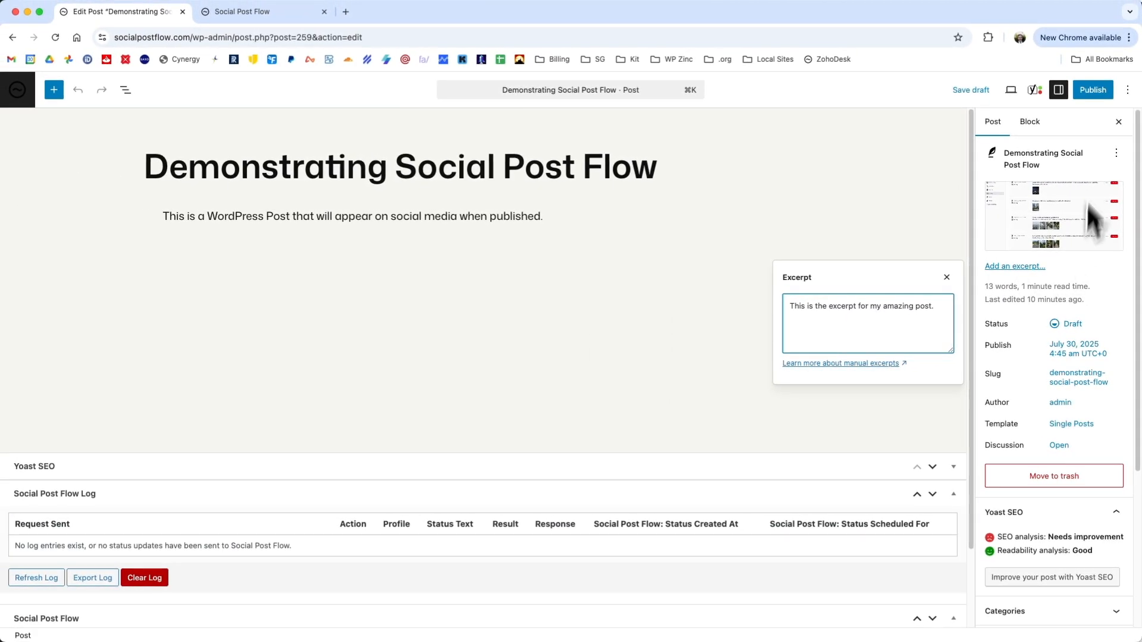
{"action": "left_click", "coordinate": [1098, 304]}
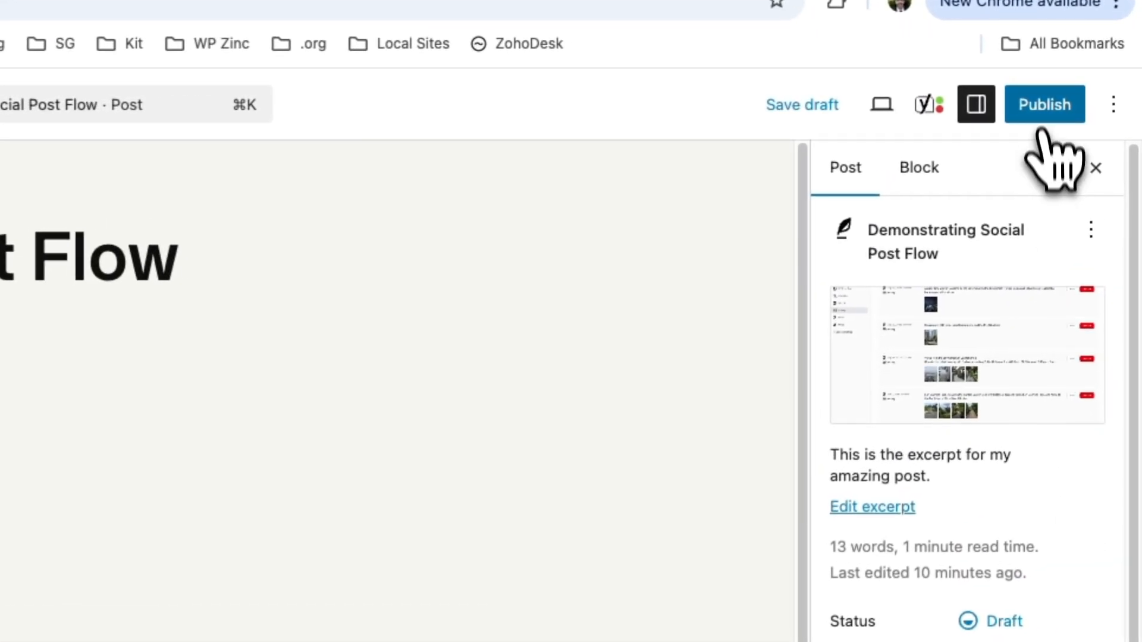
Publish the Demonstrating Social Post Flow post and check the status text in its Social Post Flow Log
{"action": "left_click", "coordinate": [1044, 106]}
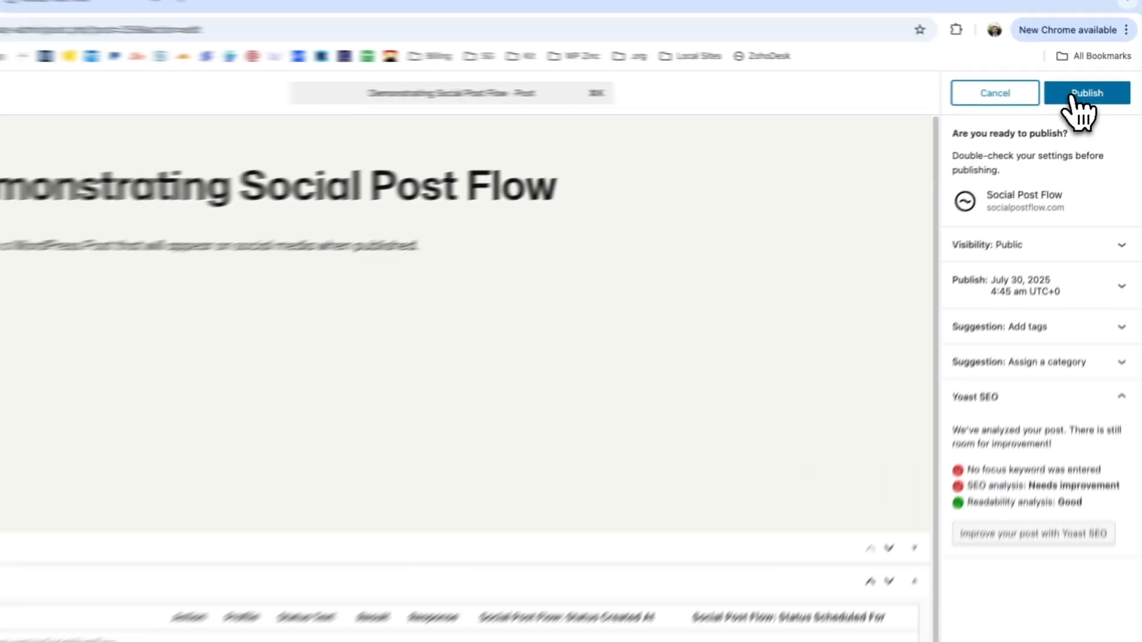
{"action": "left_click", "coordinate": [1044, 106]}
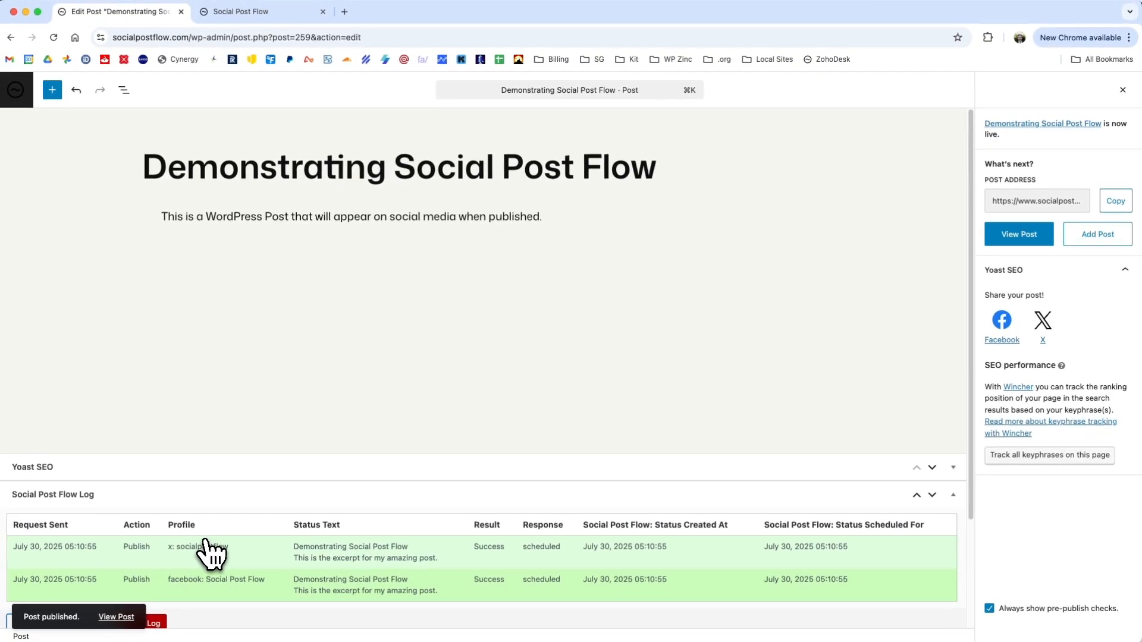
{"action": "scroll", "coordinate": [208, 550], "scroll_direction": "down", "scroll_amount": 2}
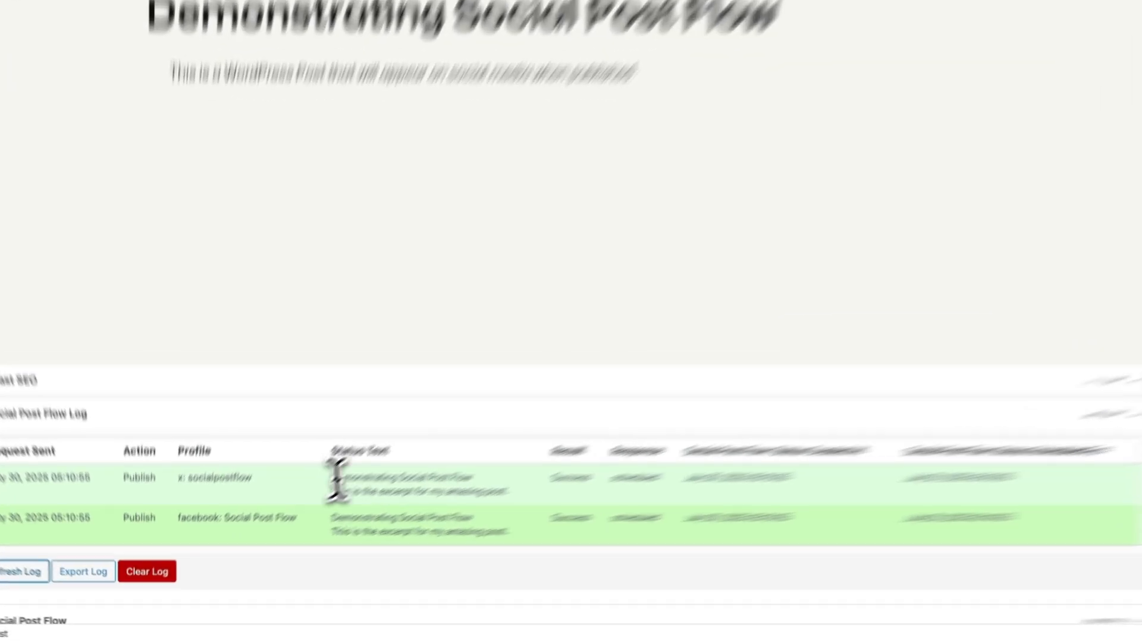
{"action": "left_click_drag", "start_coordinate": [297, 509], "coordinate": [410, 510]}
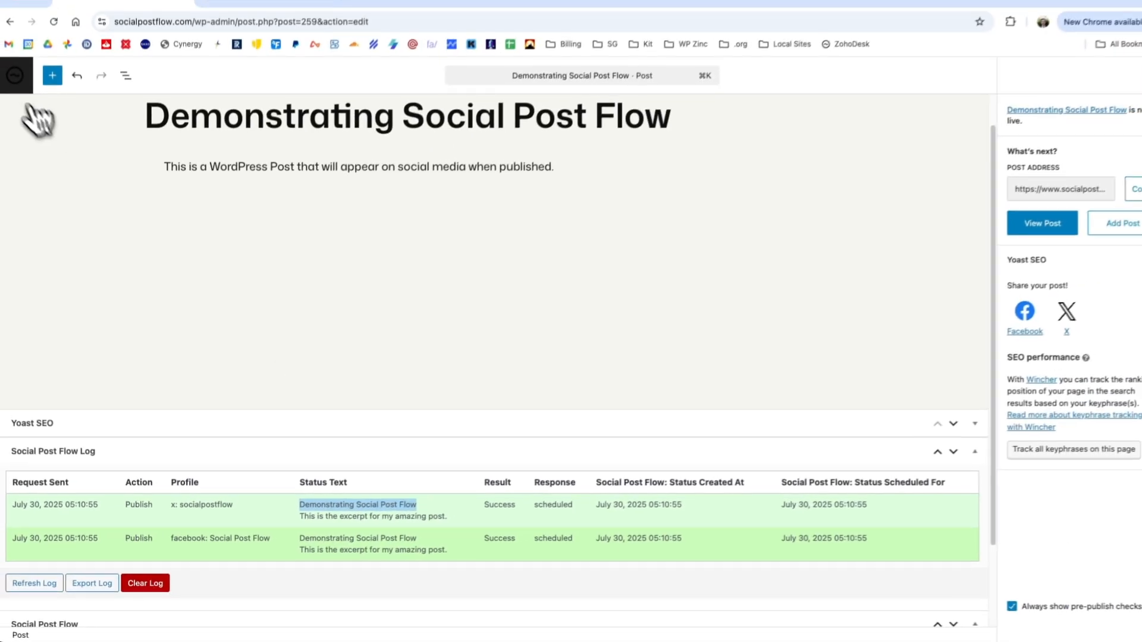
Open the default Publish status in the plugin's post settings and review the {title} and {excerpt} tags in its text
{"action": "left_click", "coordinate": [19, 79]}
{"action": "left_click", "coordinate": [64, 470]}
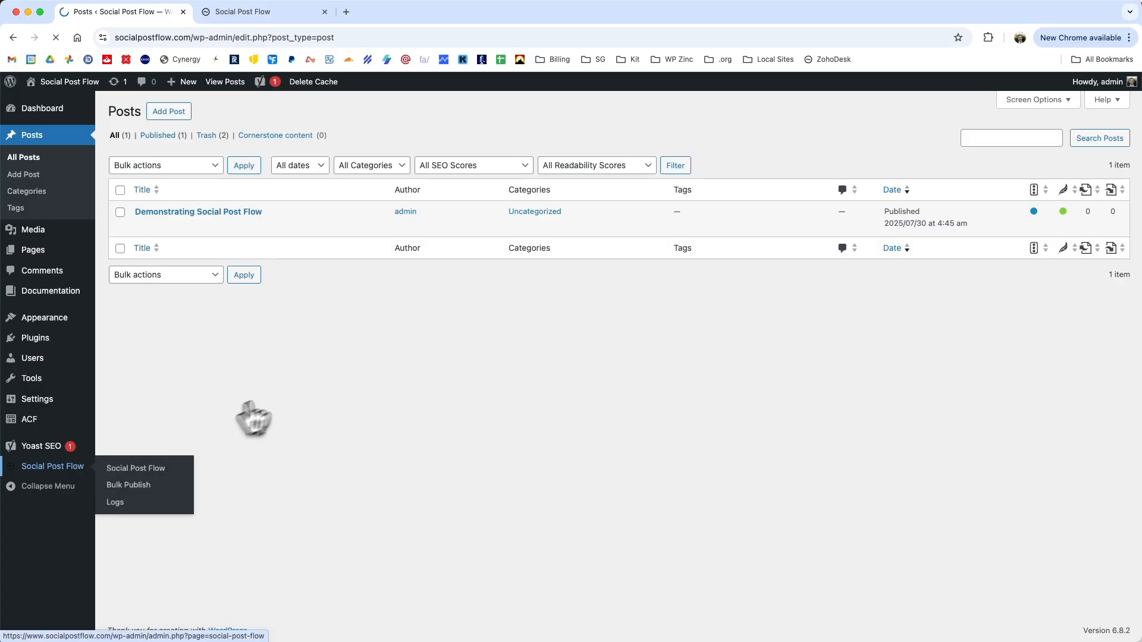
{"action": "left_click", "coordinate": [210, 176]}
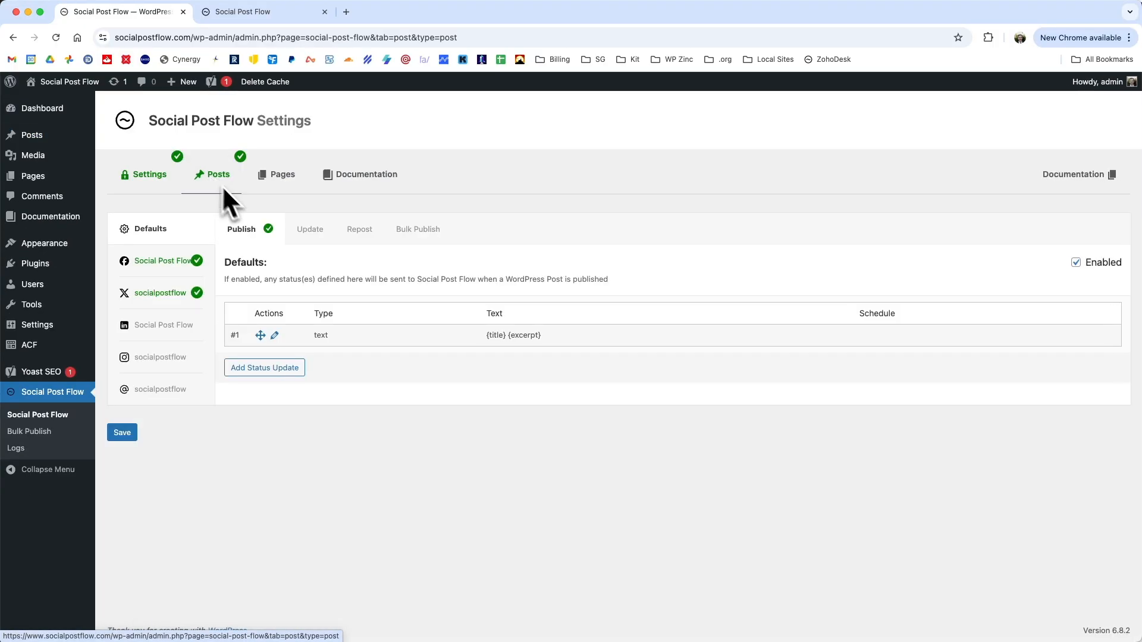
{"action": "left_click", "coordinate": [276, 336]}
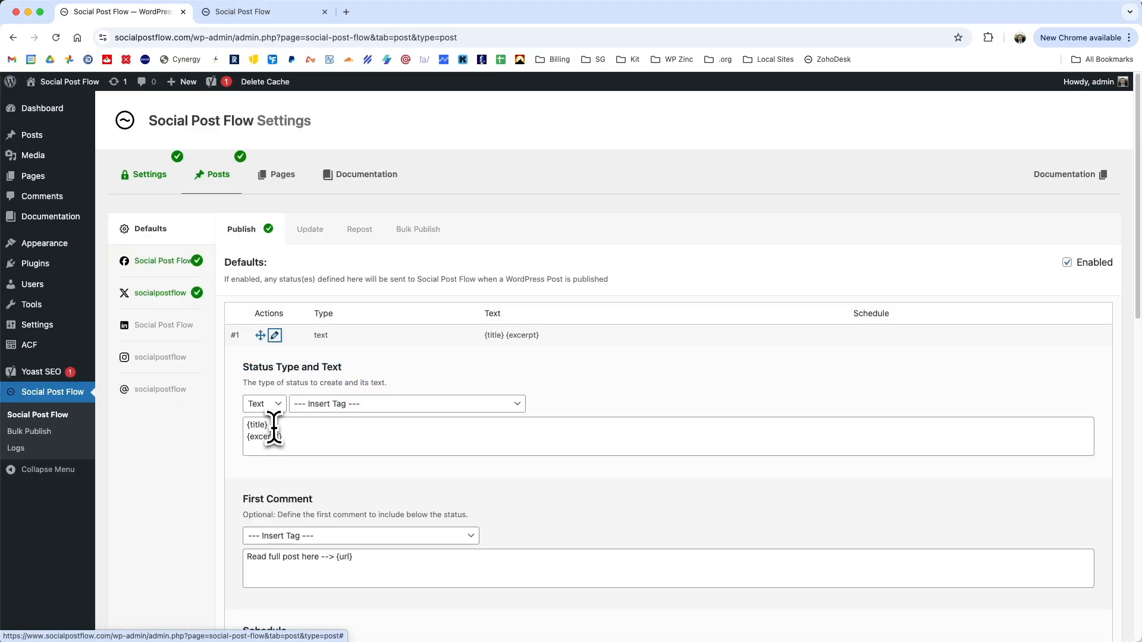
{"action": "left_click_drag", "start_coordinate": [271, 426], "coordinate": [244, 426]}
{"action": "left_click", "coordinate": [293, 437]}
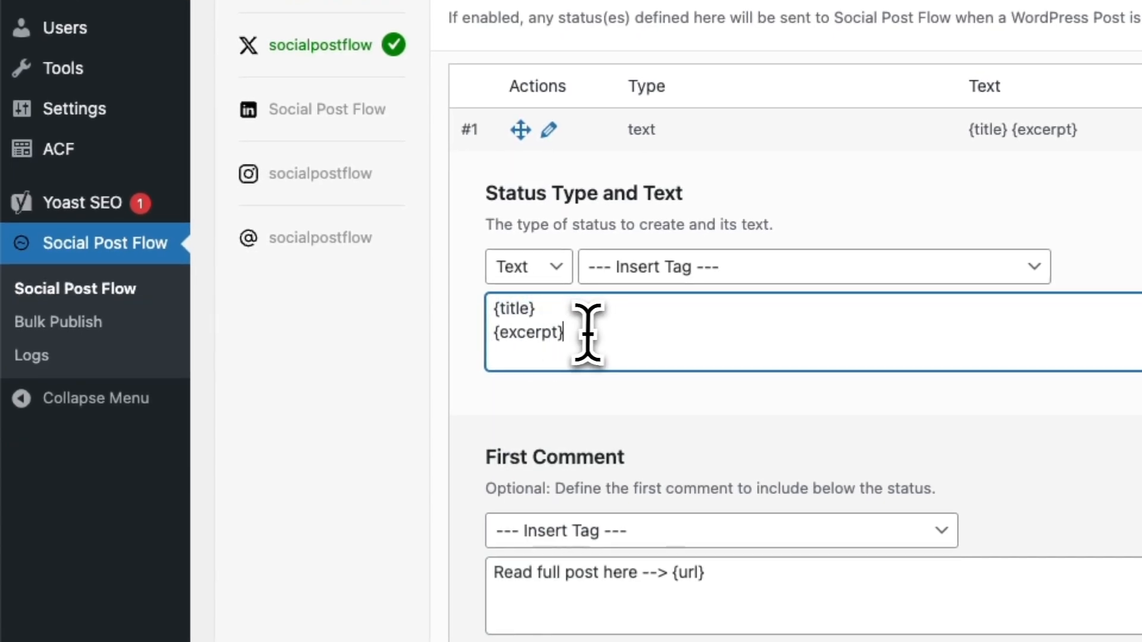
{"action": "left_click_drag", "start_coordinate": [588, 333], "coordinate": [490, 331]}
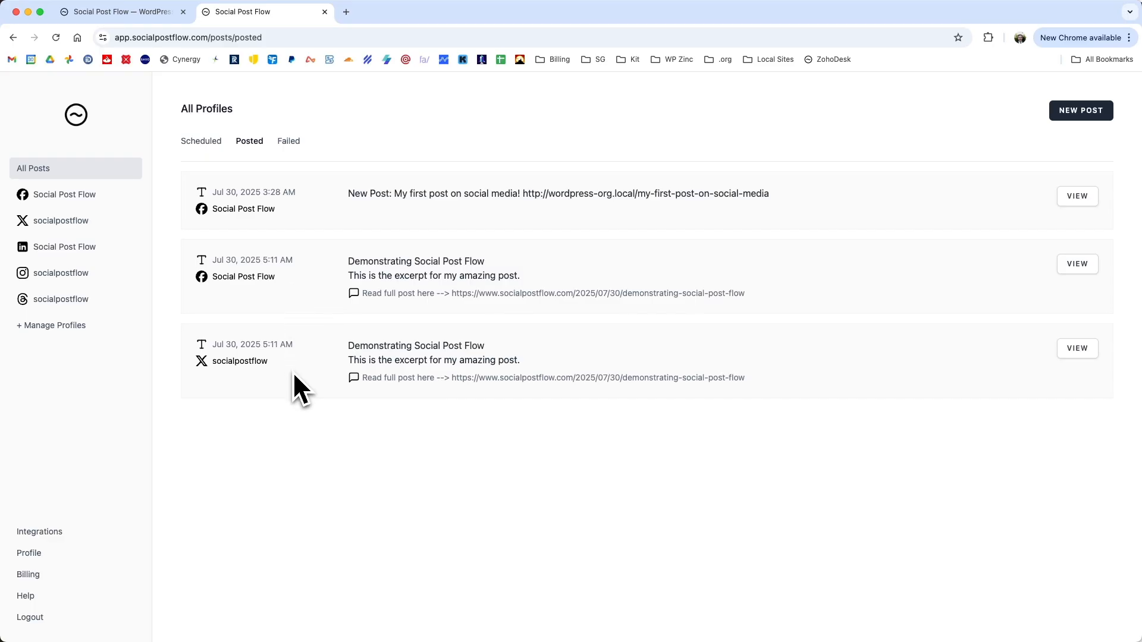
In the Social Post Flow web app, examine the posted Facebook status's title, excerpt and first comment
{"action": "left_click_drag", "start_coordinate": [348, 262], "coordinate": [512, 259]}
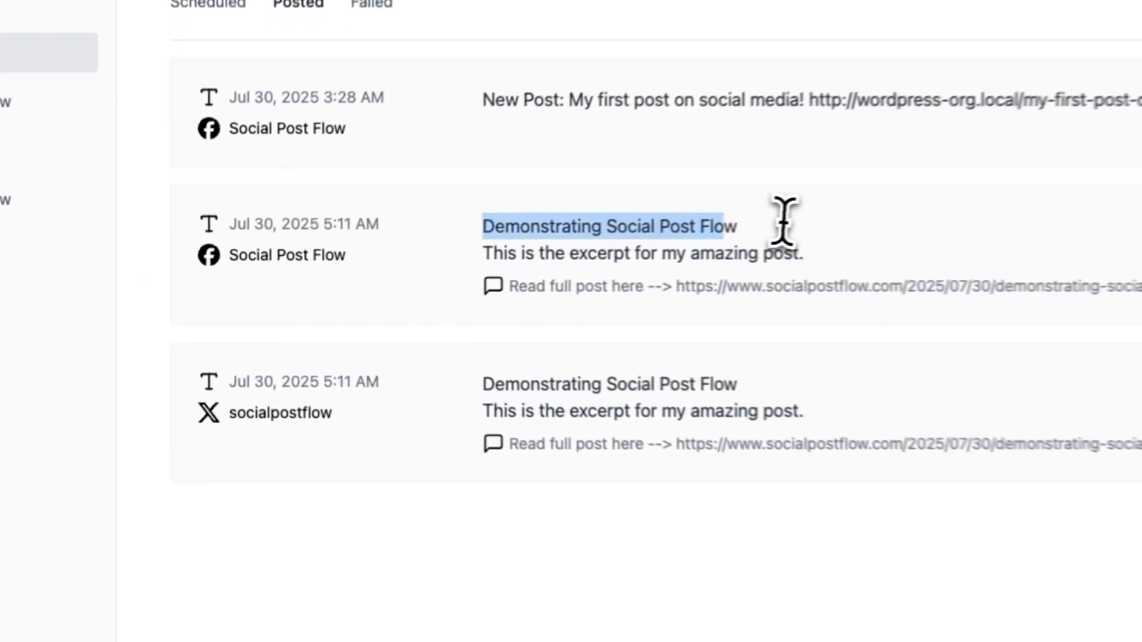
{"action": "left_click_drag", "start_coordinate": [786, 220], "coordinate": [791, 221]}
{"action": "left_click_drag", "start_coordinate": [812, 261], "coordinate": [480, 224]}
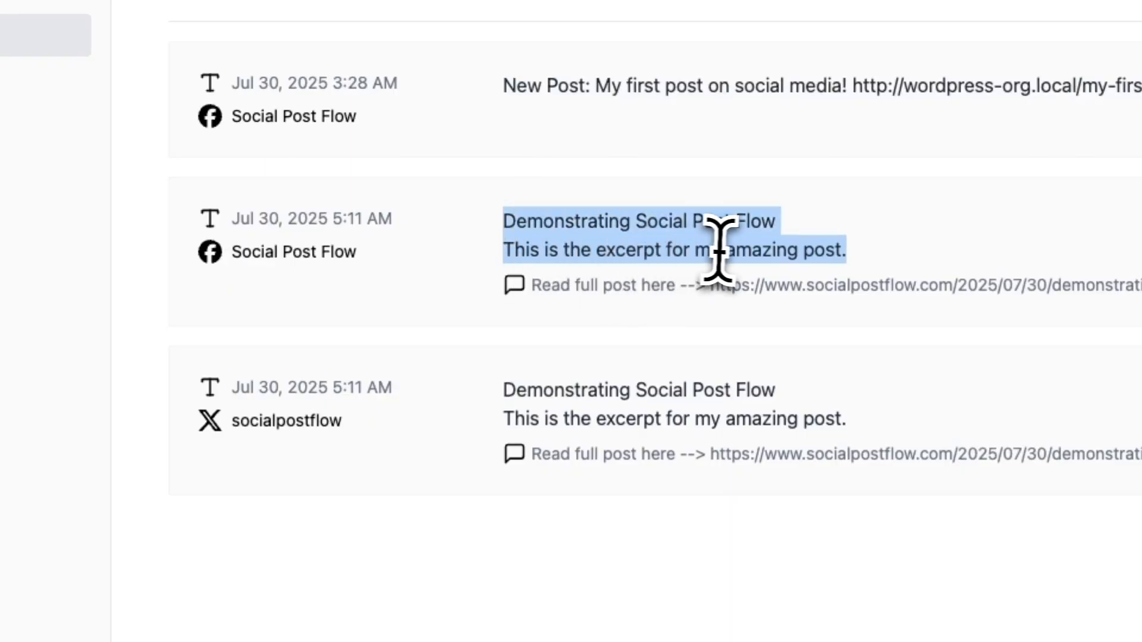
{"action": "left_click", "coordinate": [719, 250]}
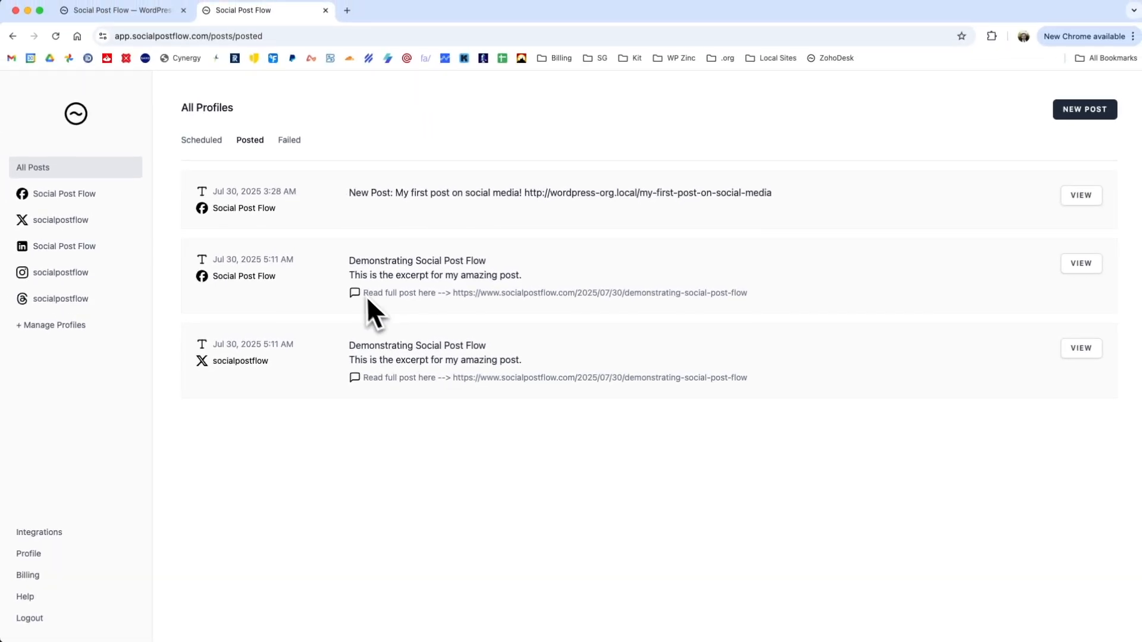
{"action": "left_click_drag", "start_coordinate": [363, 294], "coordinate": [627, 294]}
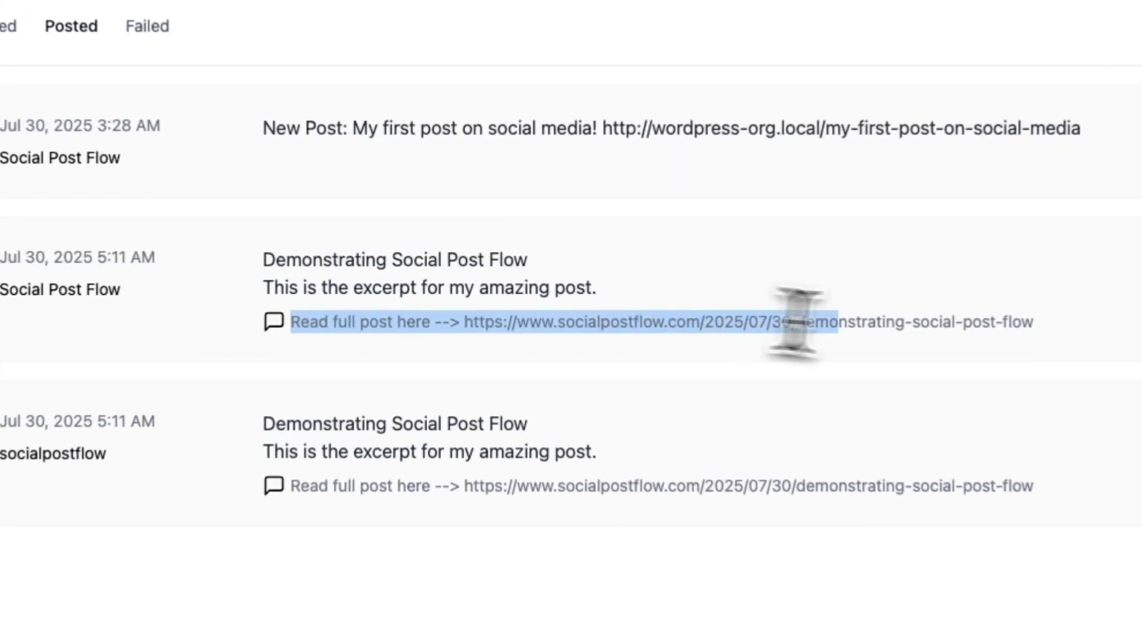
Compare the posted status's first comment with the First Comment text in the plugin settings and with the reply on the X profile
{"action": "left_click_drag", "start_coordinate": [797, 321], "coordinate": [993, 322]}
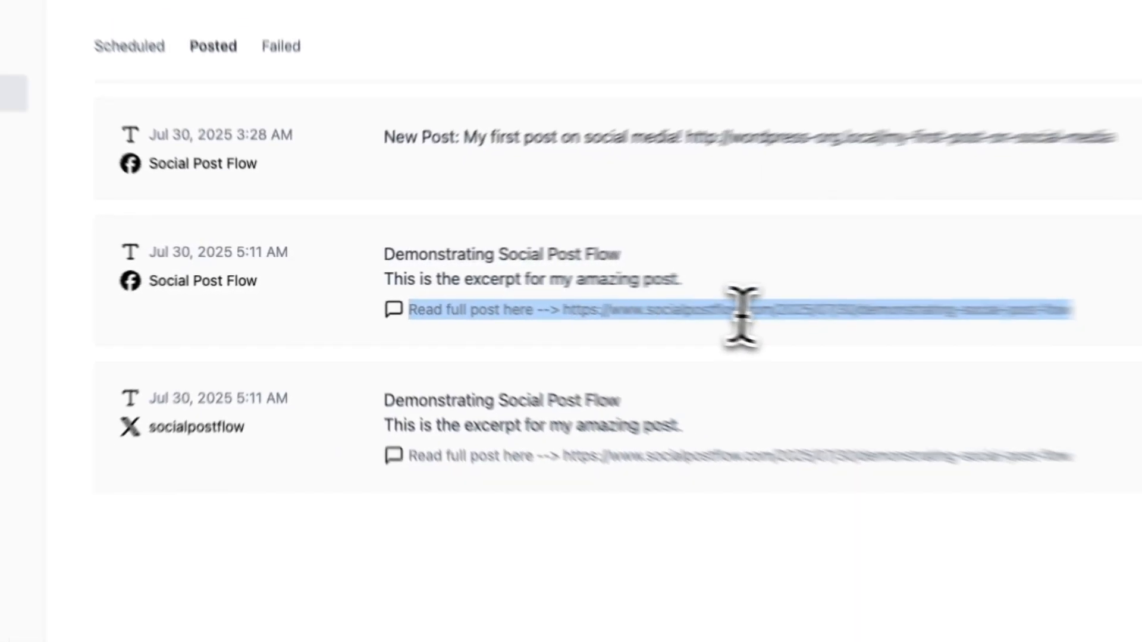
{"action": "left_click", "coordinate": [153, 12]}
{"action": "scroll", "coordinate": [351, 416], "scroll_direction": "down", "scroll_amount": 1}
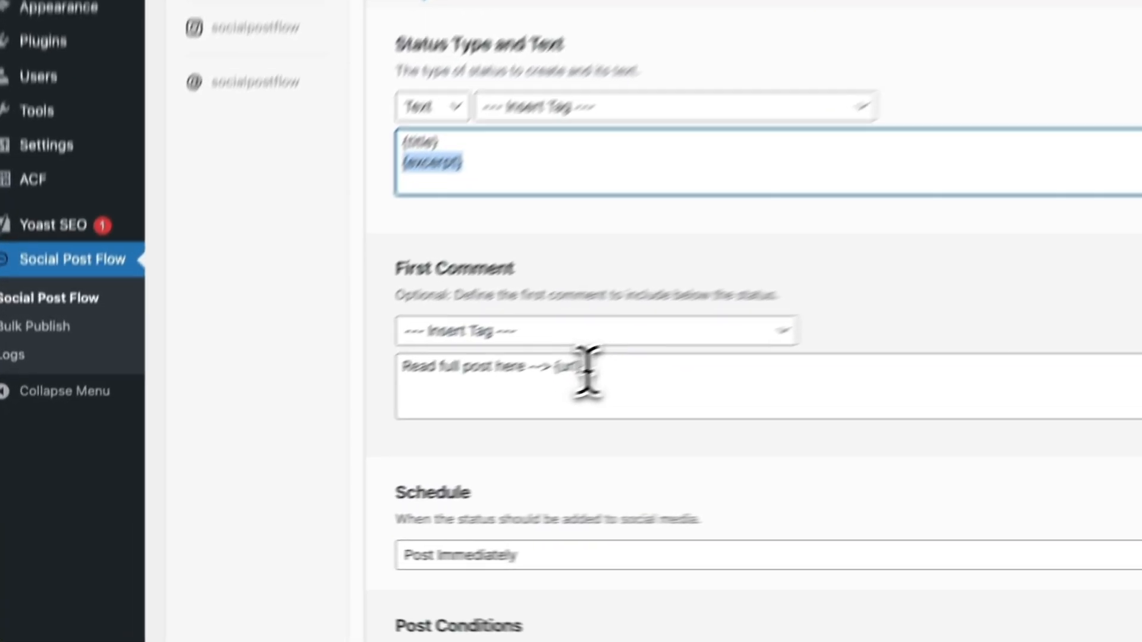
{"action": "left_click_drag", "start_coordinate": [356, 456], "coordinate": [236, 456]}
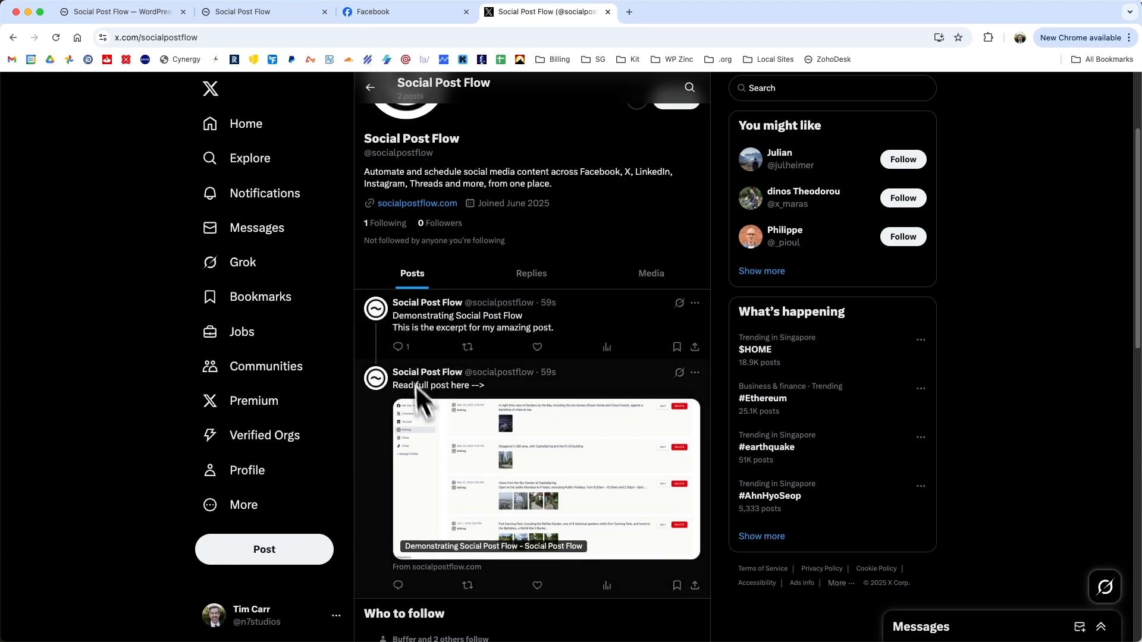
{"action": "scroll", "coordinate": [455, 425], "scroll_direction": "down", "scroll_amount": 1}
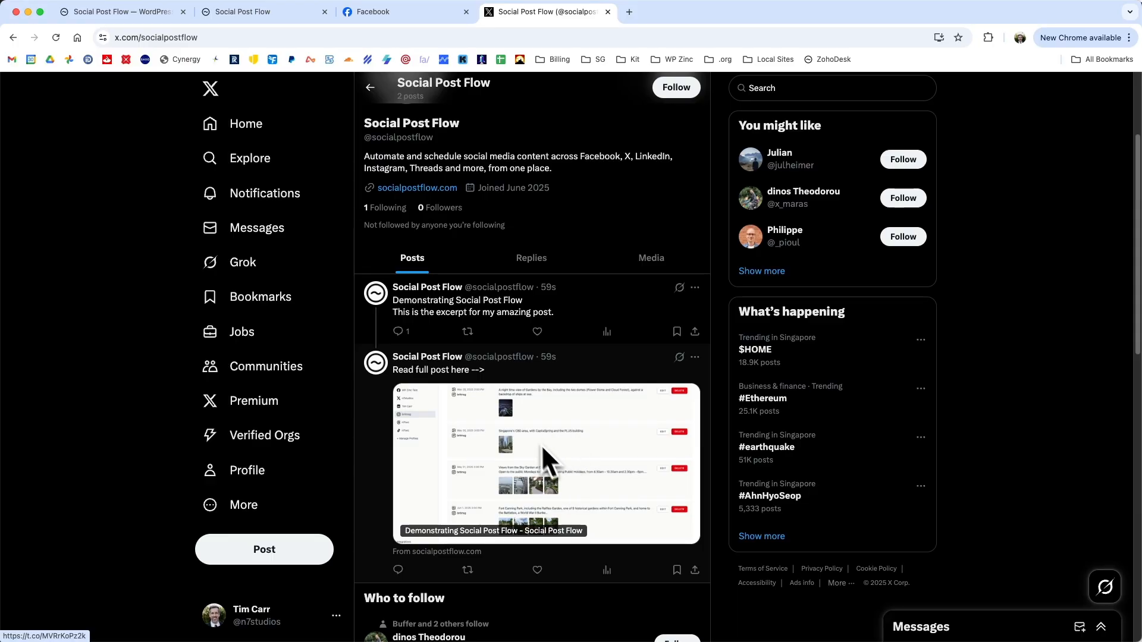
In the plugin's default Publish status, set the status type to Link and clear the First Comment text
{"action": "key", "text": "ctrl+shift+Tab"}
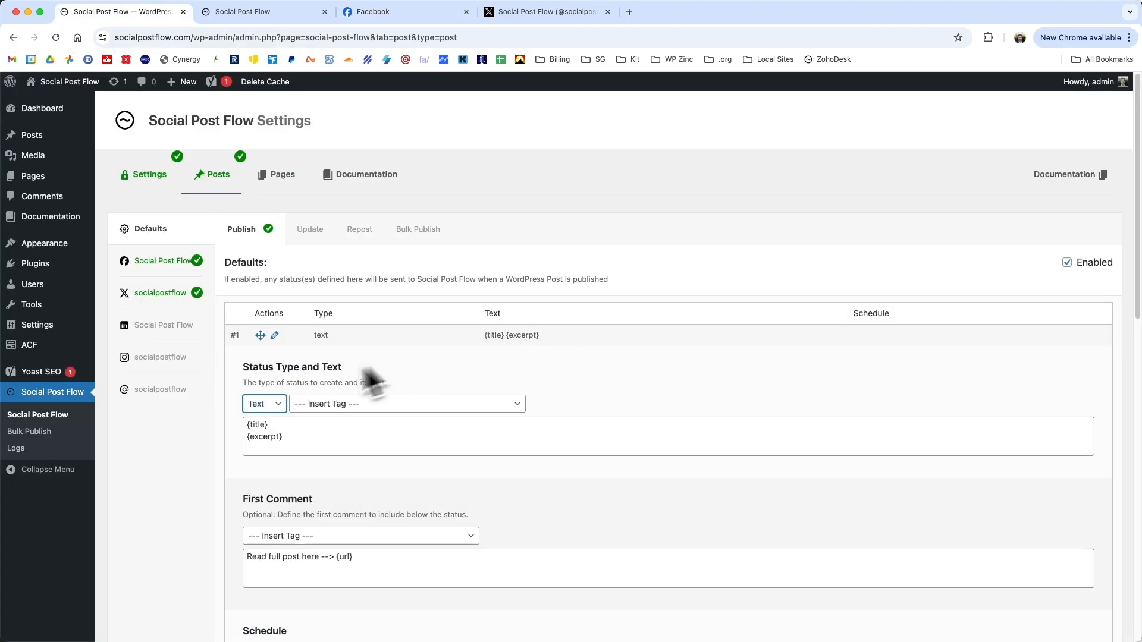
{"action": "left_click", "coordinate": [275, 405]}
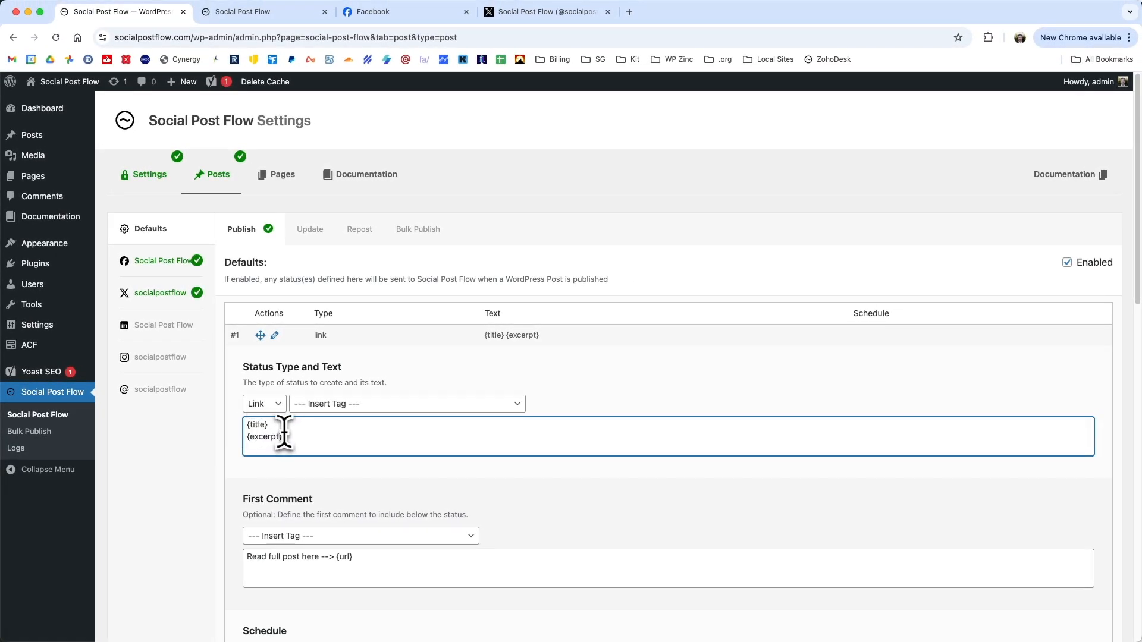
{"action": "scroll", "coordinate": [280, 438], "scroll_direction": "down", "scroll_amount": 3}
{"action": "left_click_drag", "start_coordinate": [248, 472], "coordinate": [352, 471]}
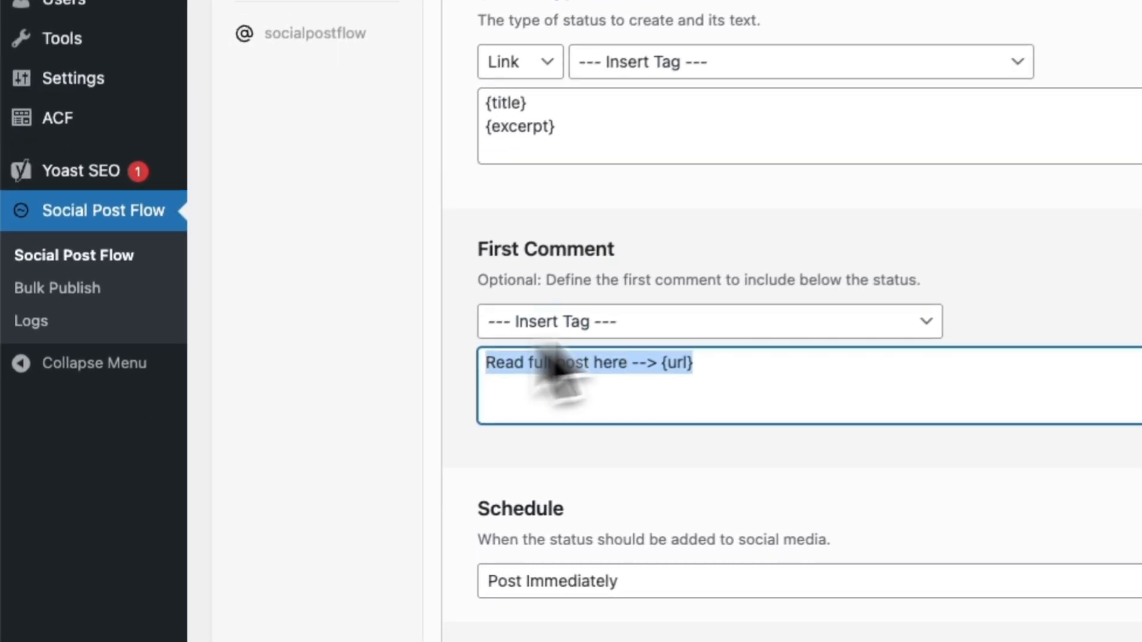
{"action": "key", "text": "BackSpace"}
{"action": "scroll", "coordinate": [684, 300], "scroll_direction": "down", "scroll_amount": 3}
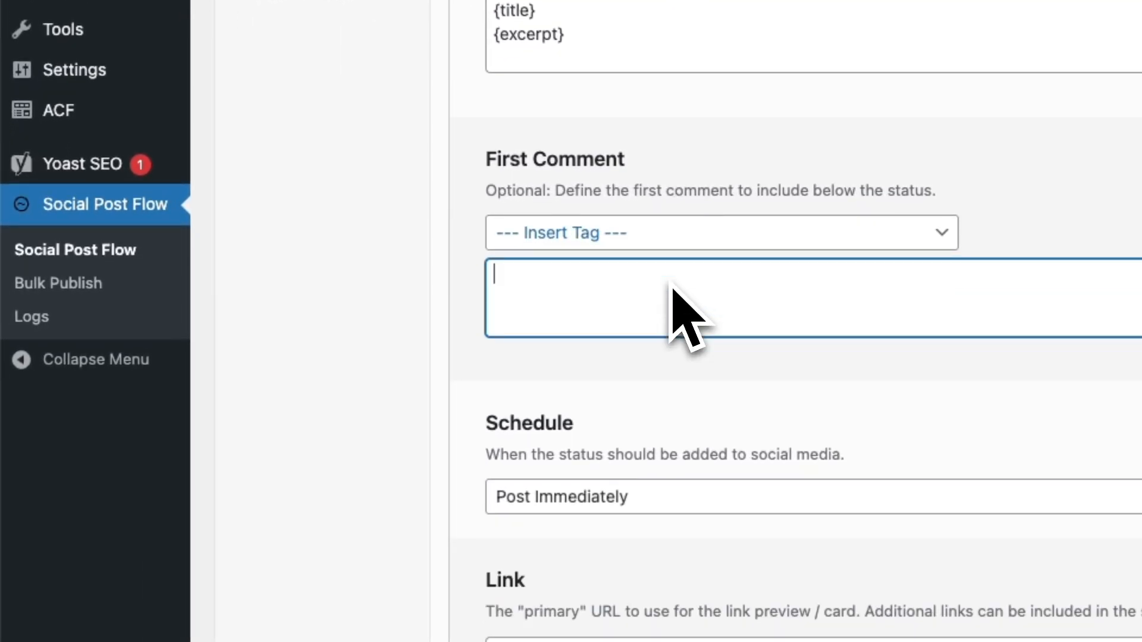
Review the default Publish status's text tags, keep {url} as its Link, and save the settings
{"action": "scroll", "coordinate": [625, 505], "scroll_direction": "down", "scroll_amount": 3}
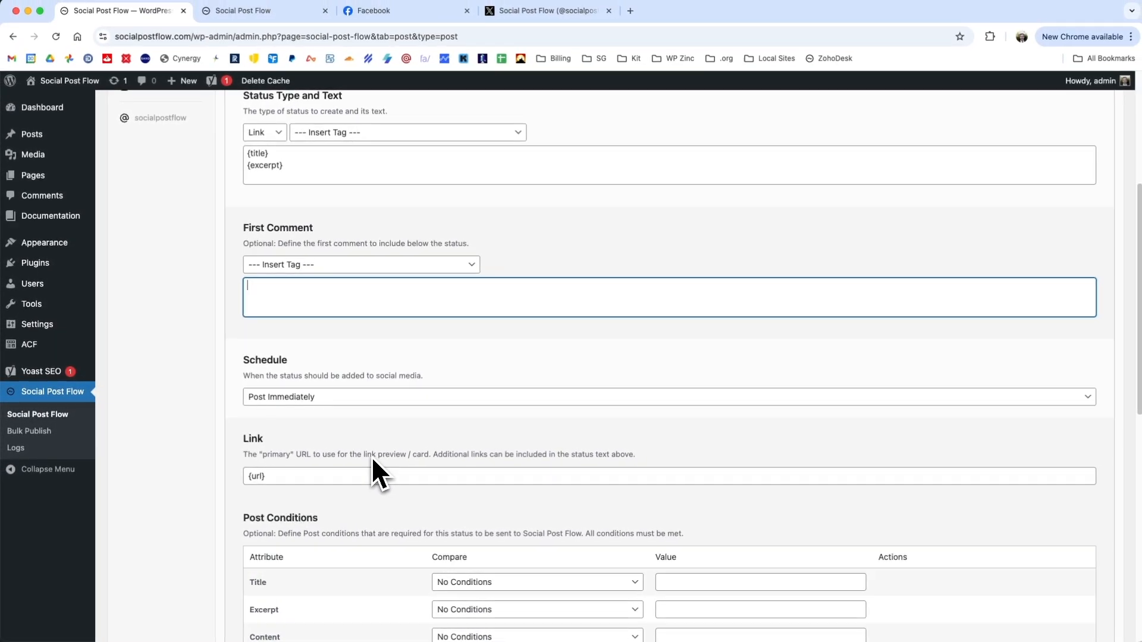
{"action": "scroll", "coordinate": [371, 456], "scroll_direction": "up", "scroll_amount": 3}
{"action": "left_click", "coordinate": [303, 294]}
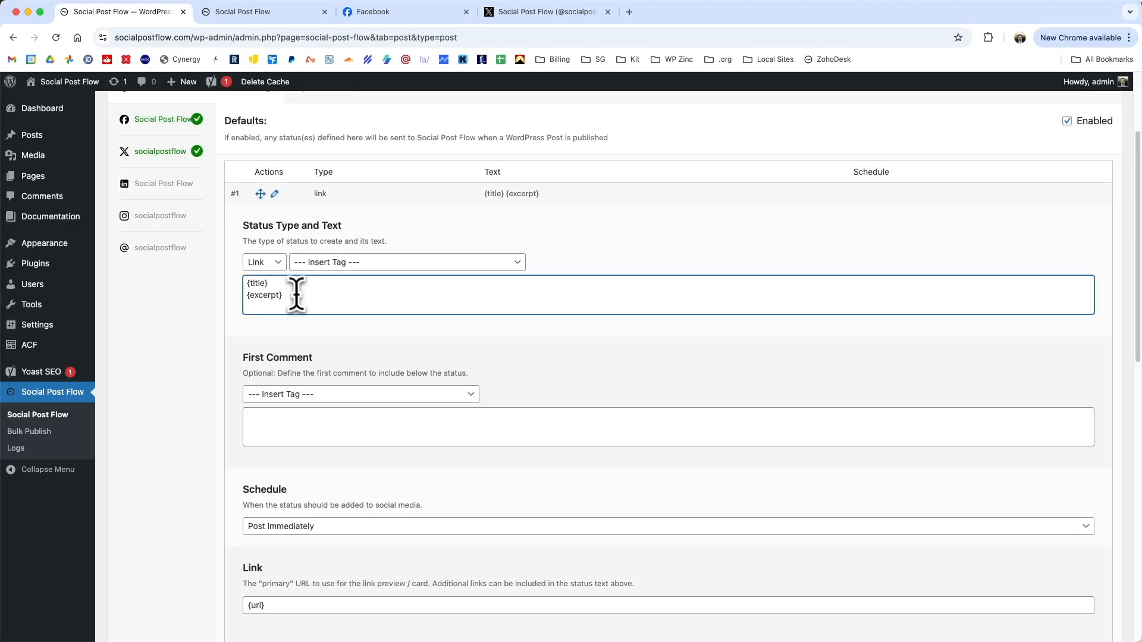
{"action": "scroll", "coordinate": [357, 380], "scroll_direction": "down", "scroll_amount": 3}
{"action": "left_click_drag", "start_coordinate": [271, 469], "coordinate": [238, 468]}
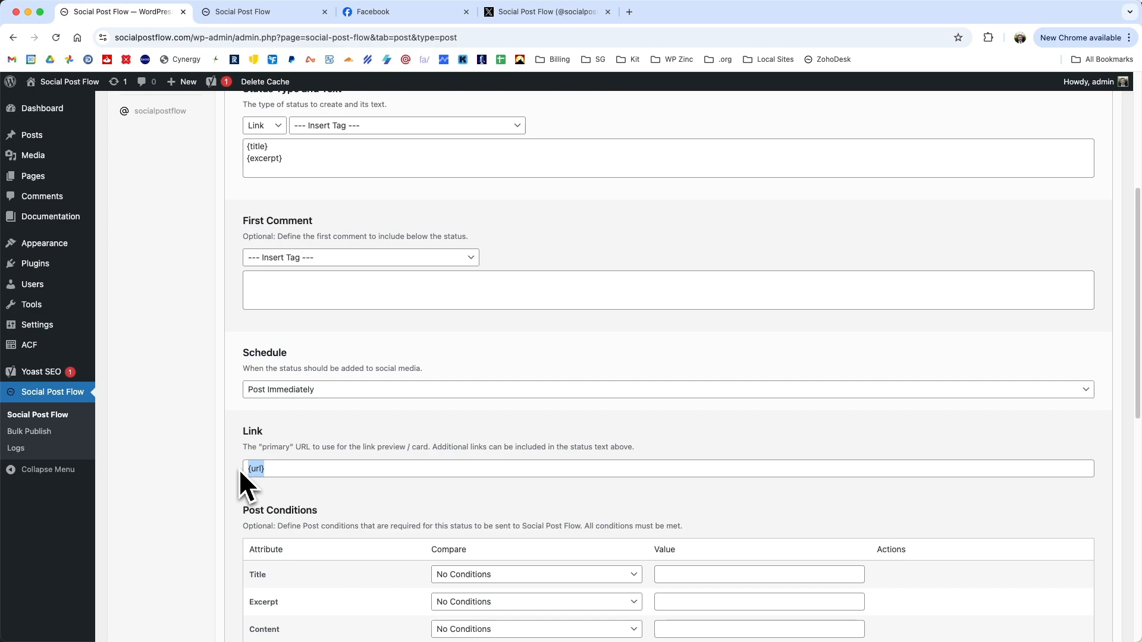
{"action": "left_click", "coordinate": [267, 468]}
{"action": "key", "text": "Return"}
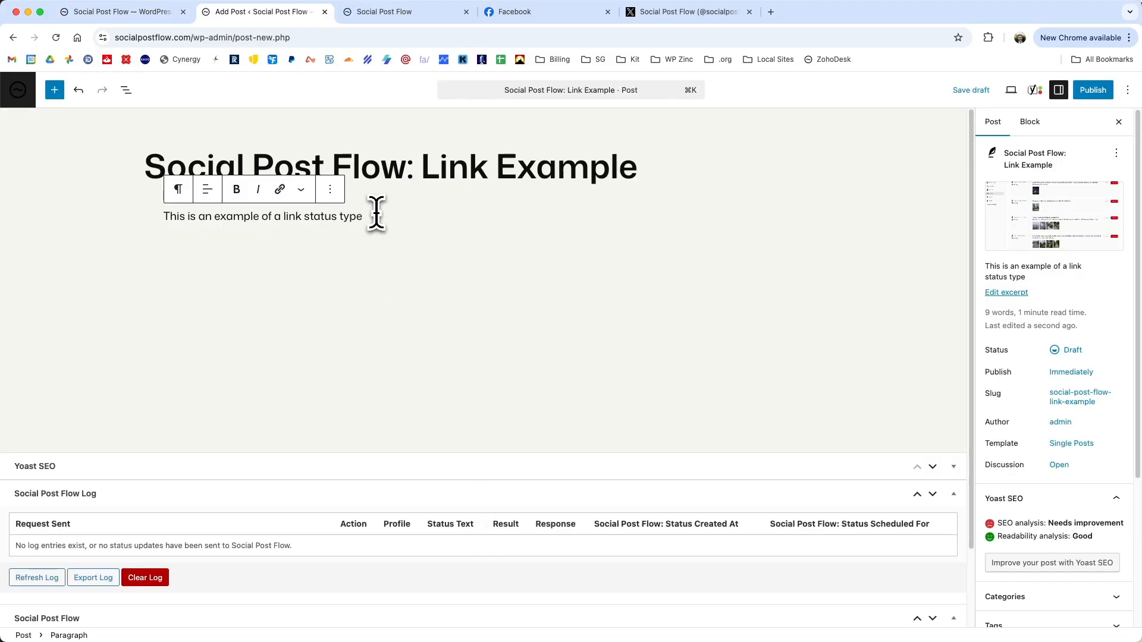
Publish the "Social Post Flow: Link Example" post and refresh its Social Post Flow Log
{"action": "mouse_move", "coordinate": [1060, 218]}
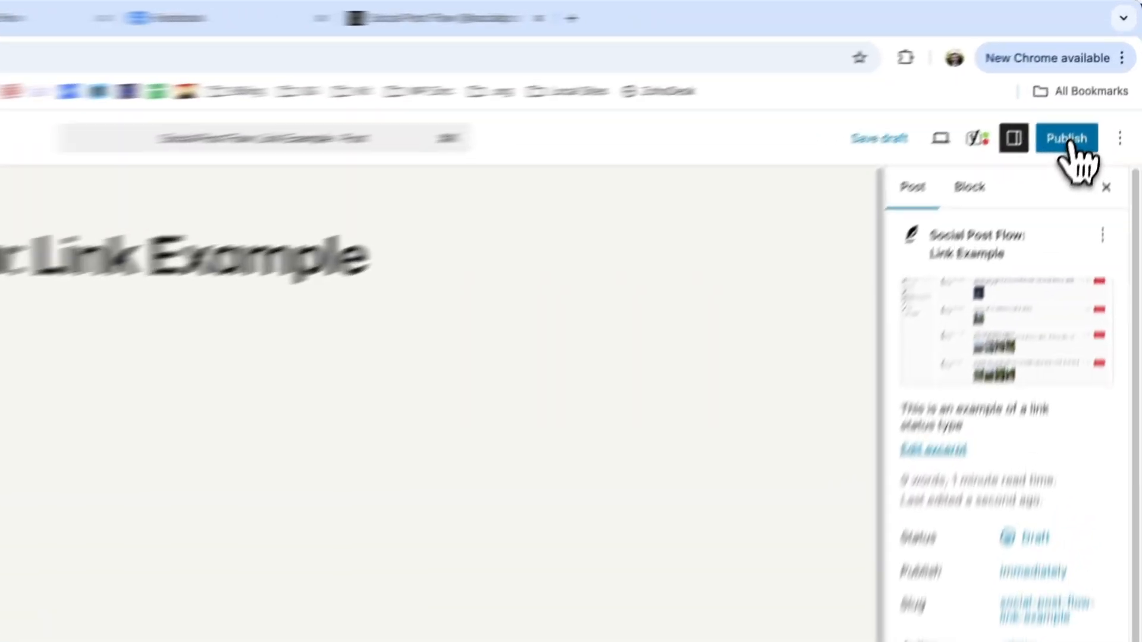
{"action": "left_click", "coordinate": [1092, 90]}
{"action": "left_click", "coordinate": [1041, 178]}
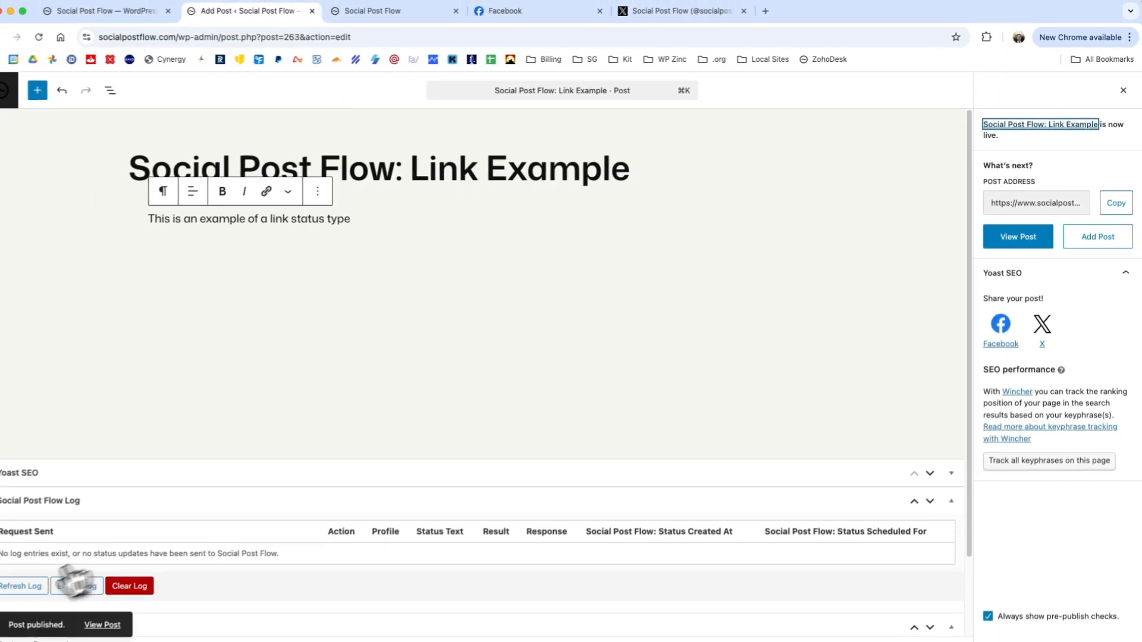
{"action": "left_click", "coordinate": [34, 579]}
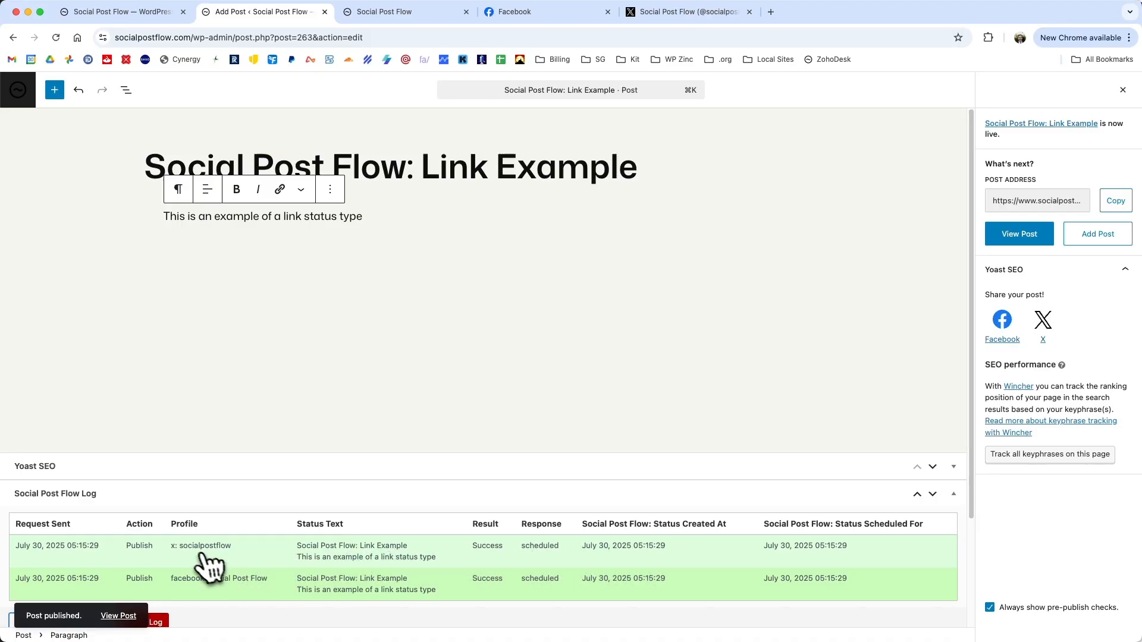
In the Social Post Flow web app, examine the scheduled Link Example statuses' text and link
{"action": "key", "text": "ctrl+Tab"}
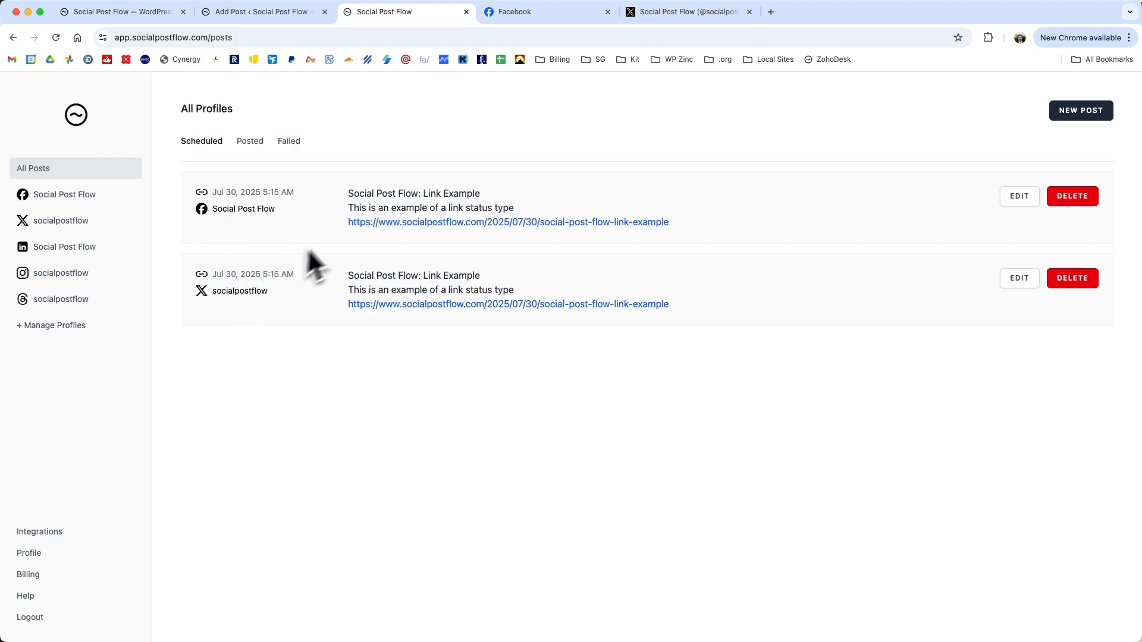
{"action": "left_click_drag", "start_coordinate": [349, 207], "coordinate": [500, 204]}
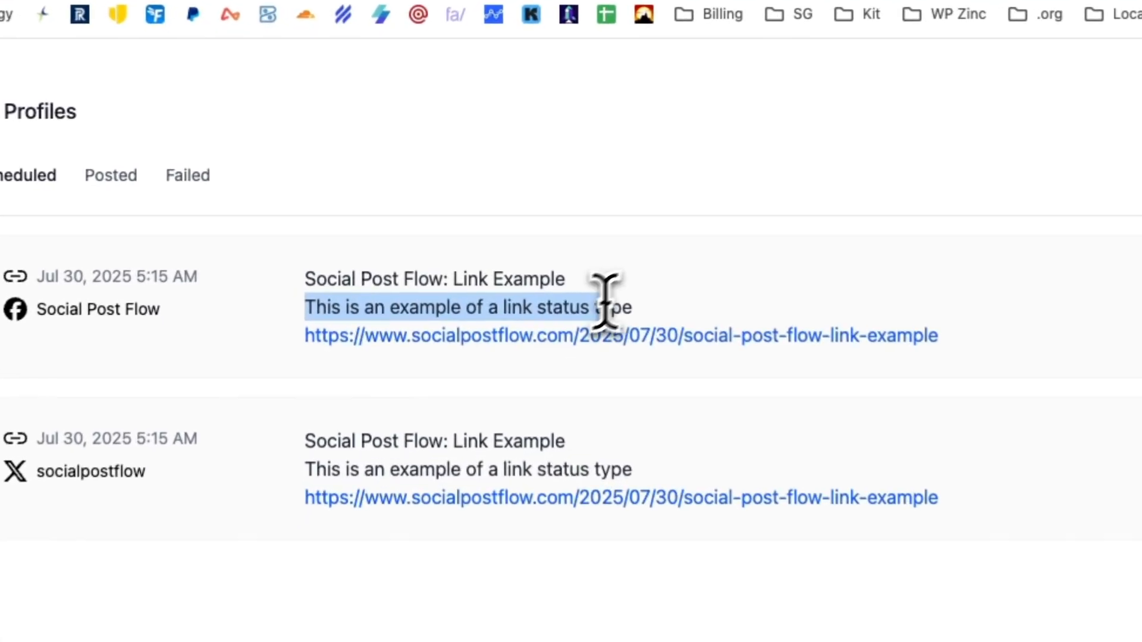
{"action": "left_click", "coordinate": [605, 303]}
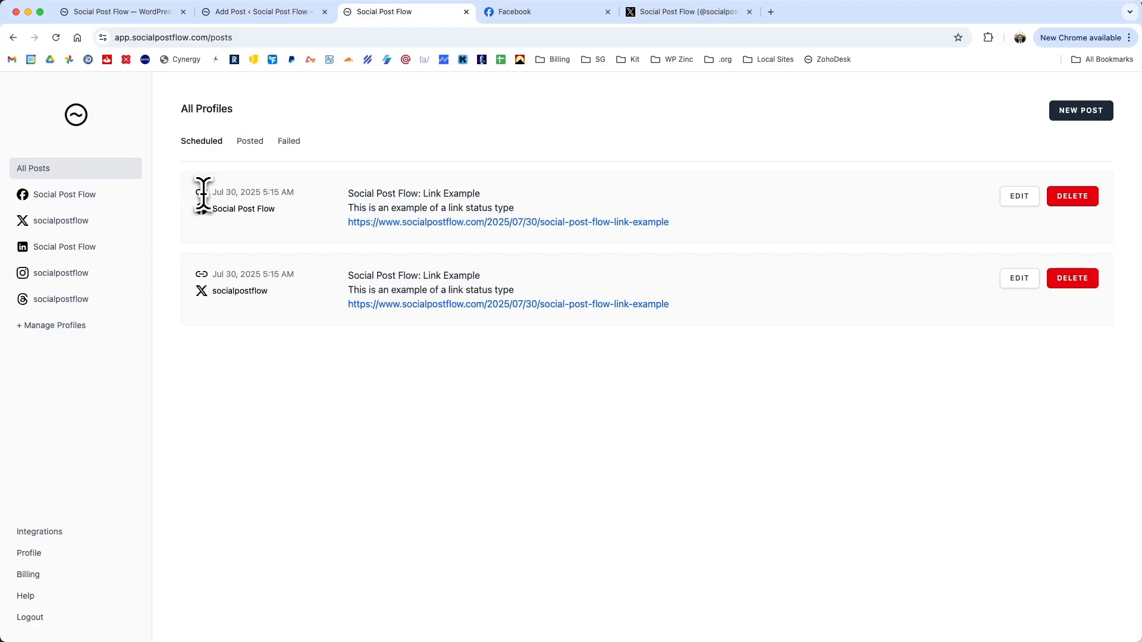
On Facebook, examine the Link Example post's title, excerpt and link preview, and switch to the X profile
{"action": "key", "text": "ctrl+Tab"}
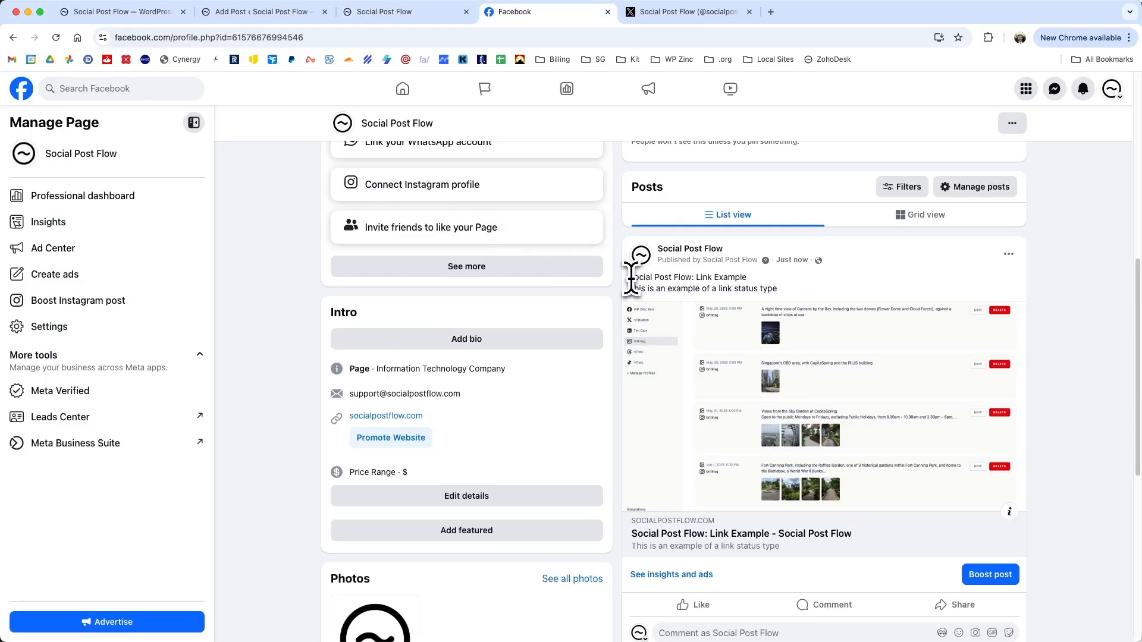
{"action": "left_click_drag", "start_coordinate": [629, 277], "coordinate": [757, 277]}
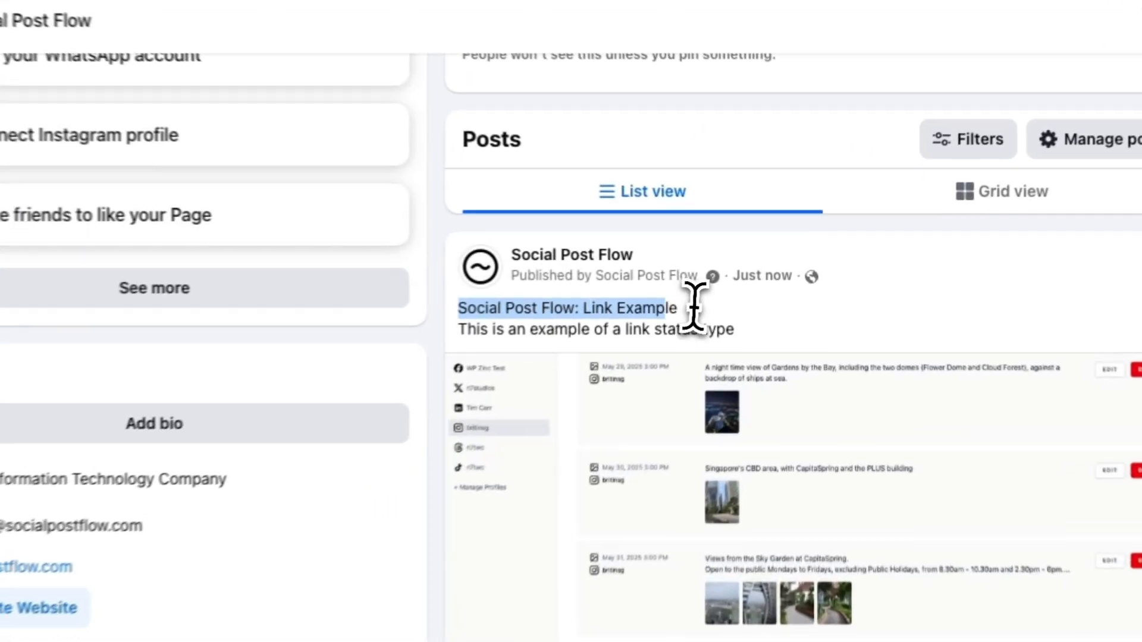
{"action": "left_click", "coordinate": [631, 285]}
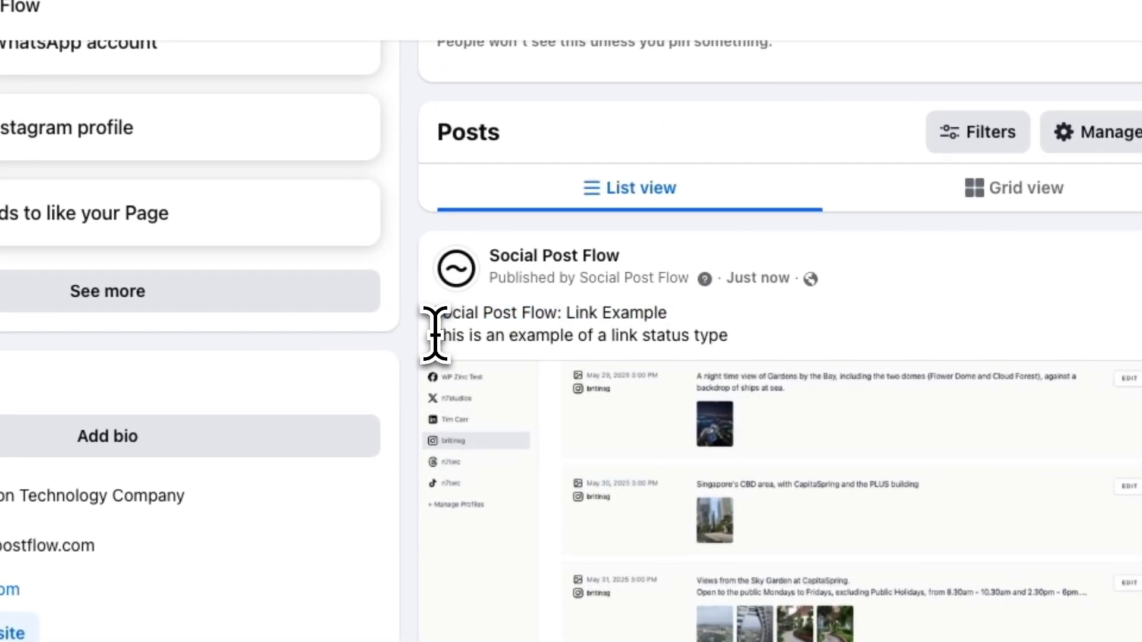
{"action": "left_click_drag", "start_coordinate": [436, 333], "coordinate": [709, 324]}
{"action": "left_click", "coordinate": [699, 331]}
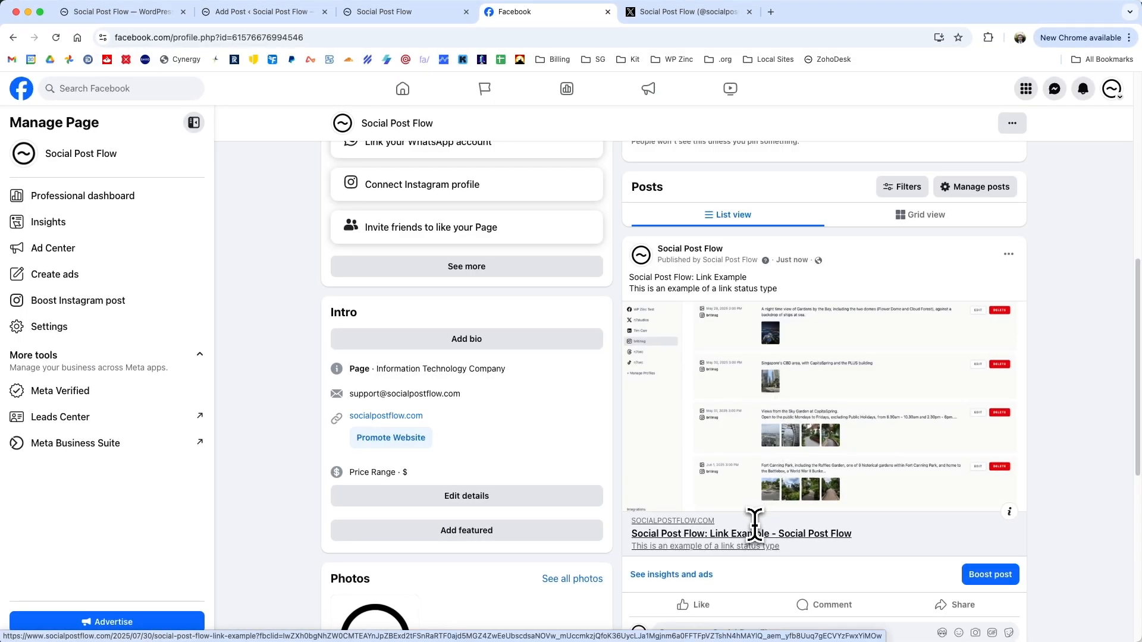
{"action": "key", "text": "ctrl+Tab"}
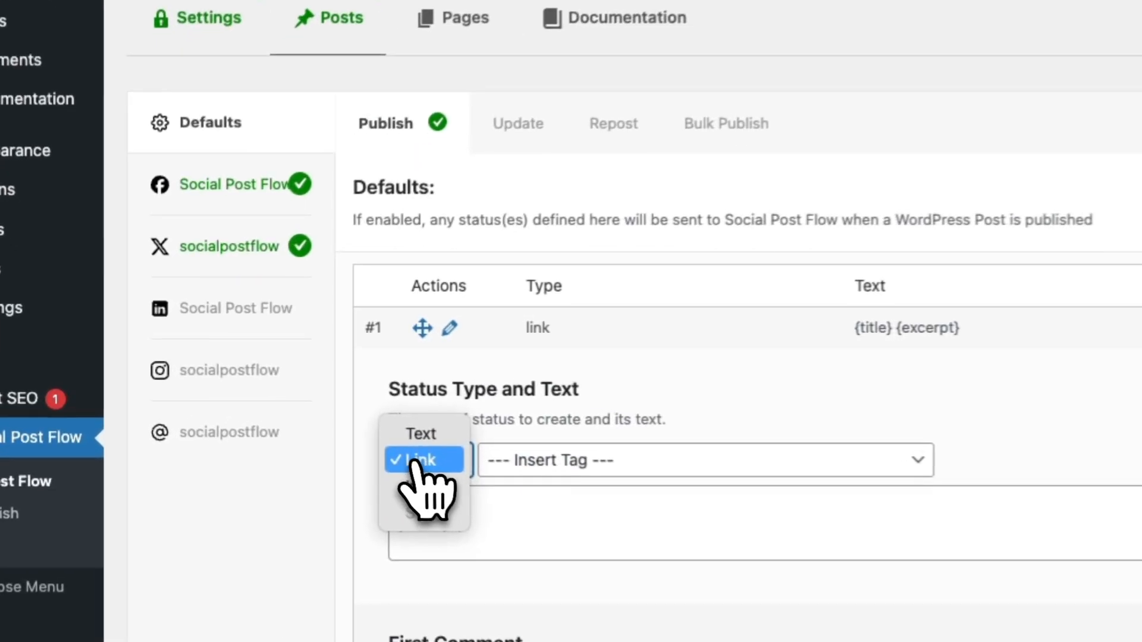
In the plugin's post settings, set the default Publish status type to Image, keep Featured image as the source, and save
{"action": "left_click", "coordinate": [425, 485]}
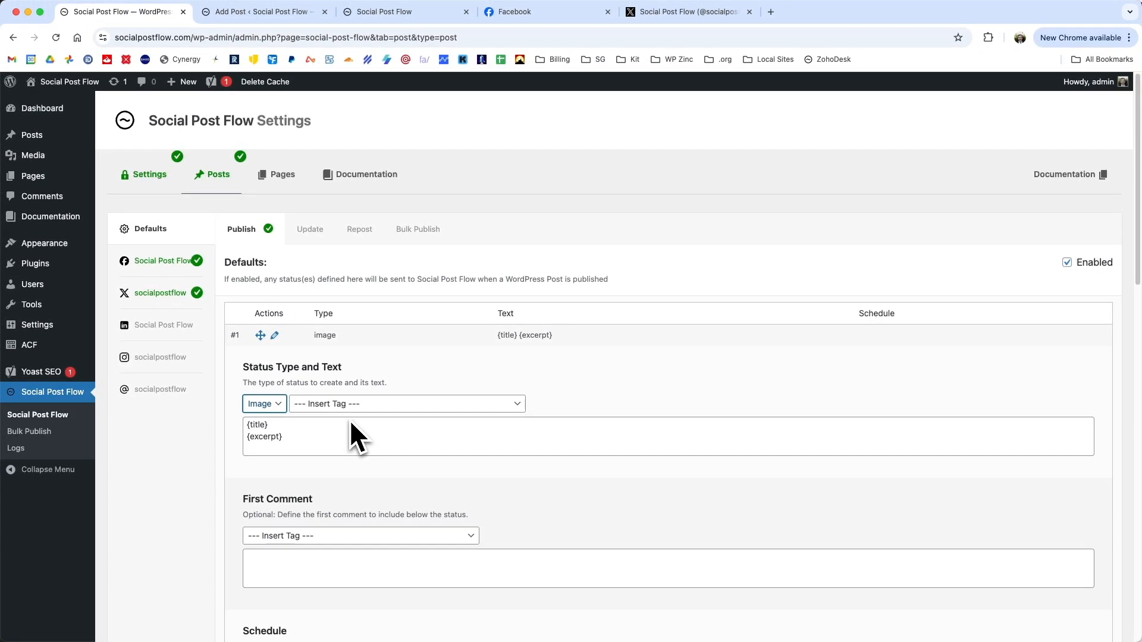
{"action": "scroll", "coordinate": [350, 419], "scroll_direction": "down", "scroll_amount": 6}
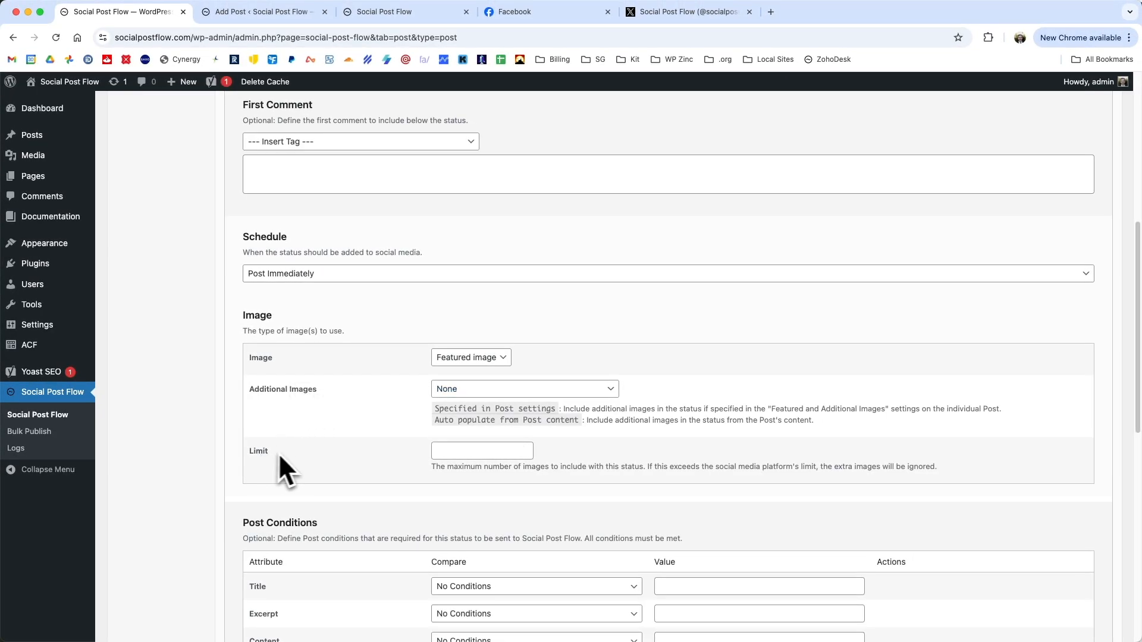
{"action": "left_click", "coordinate": [470, 359]}
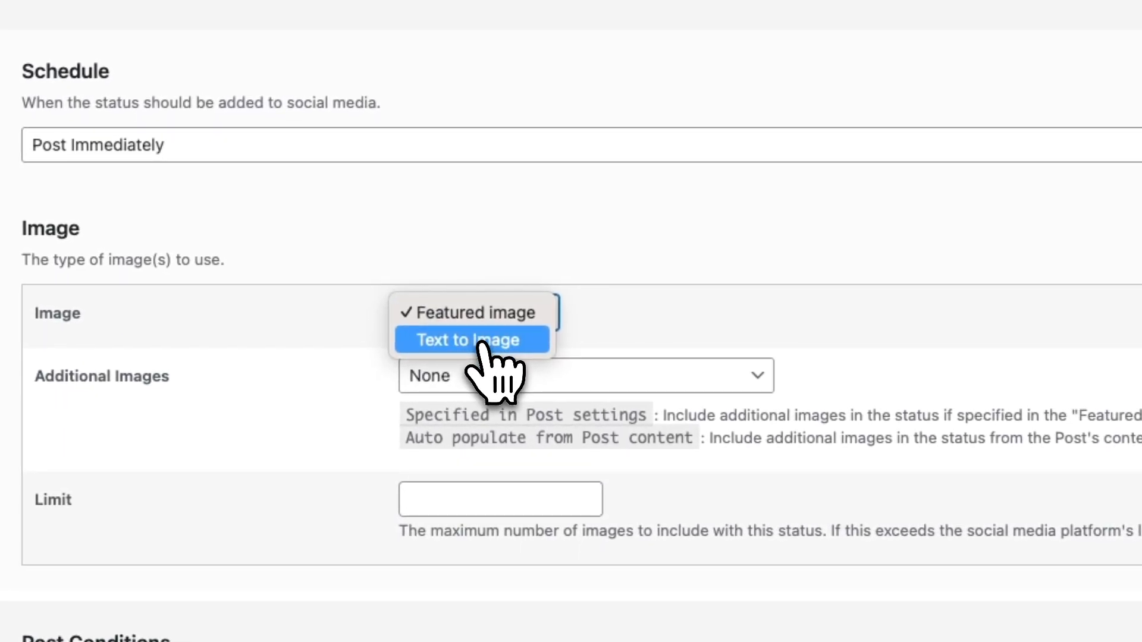
{"action": "left_click", "coordinate": [694, 306]}
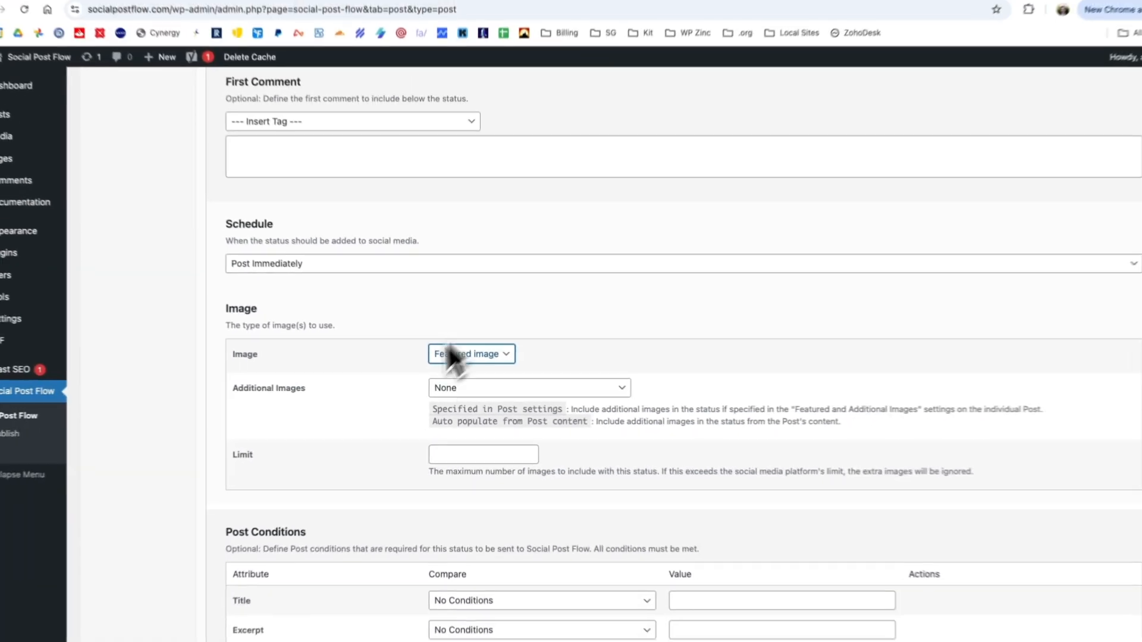
{"action": "scroll", "coordinate": [211, 545], "scroll_direction": "down", "scroll_amount": 8}
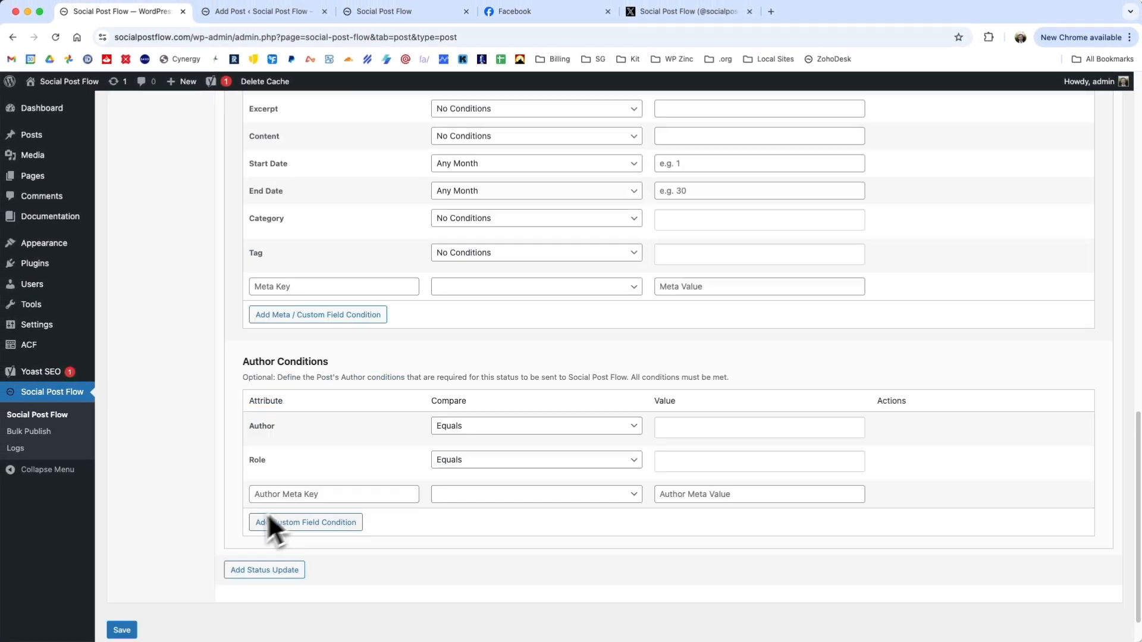
{"action": "left_click", "coordinate": [136, 629]}
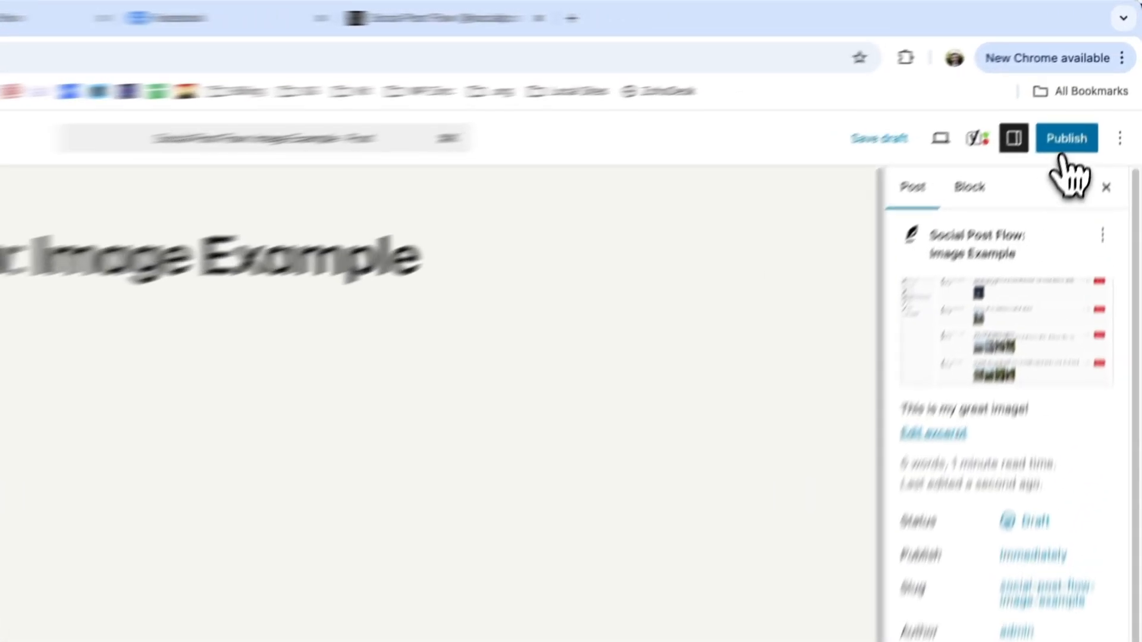
Publish the "Social Post Flow: Image Example" post and refresh its Social Post Flow Log
{"action": "left_click", "coordinate": [1093, 91]}
{"action": "left_click", "coordinate": [1090, 90]}
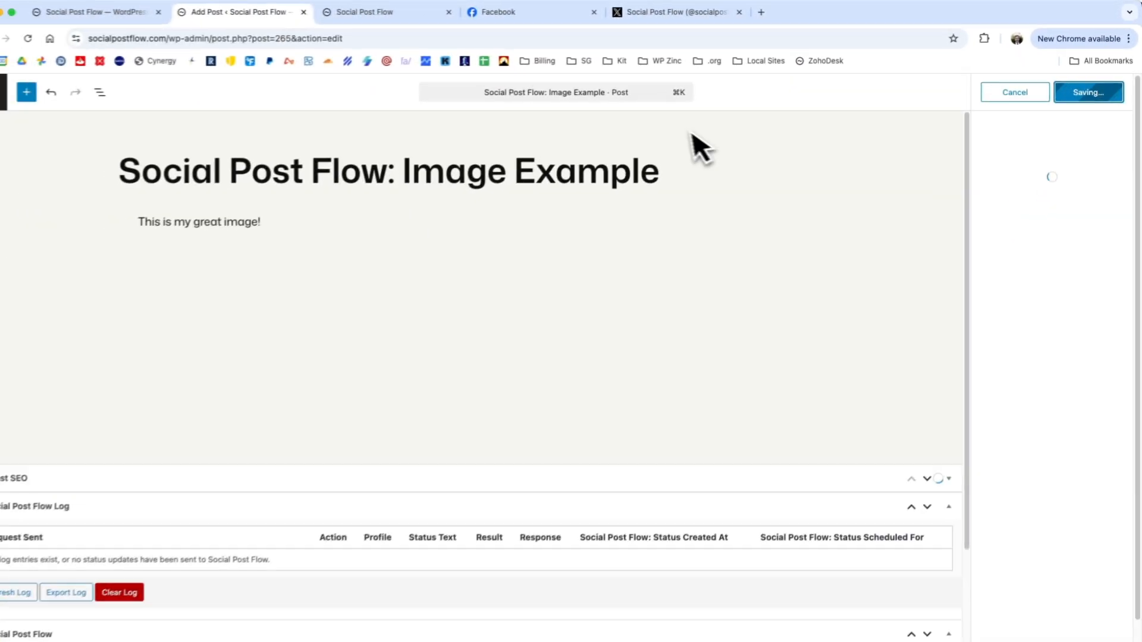
{"action": "left_click", "coordinate": [9, 594]}
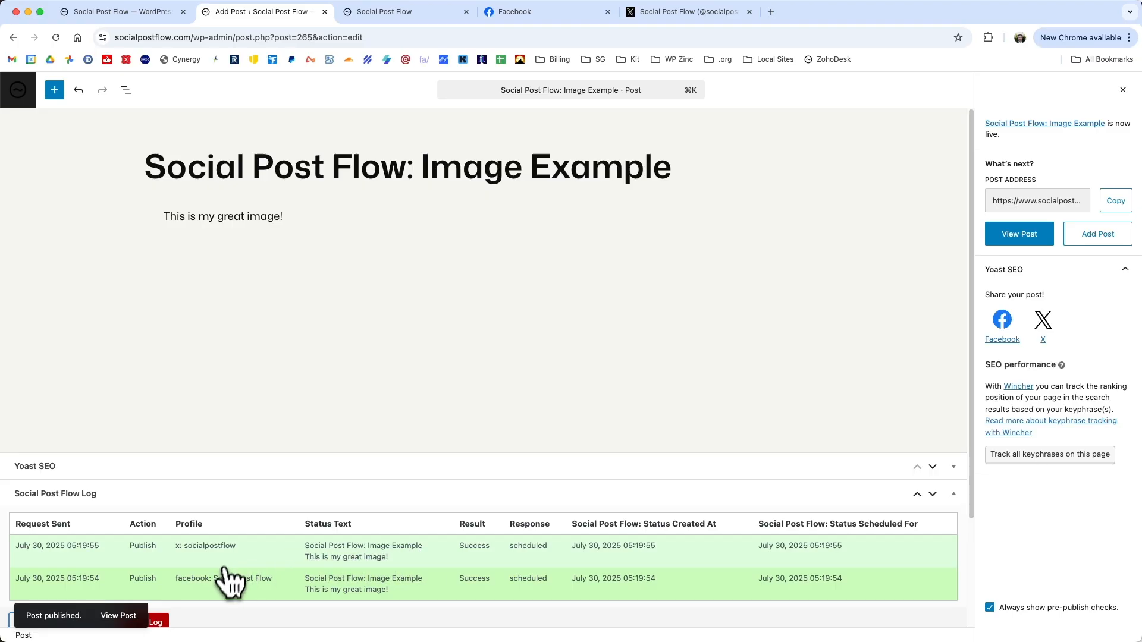
In the Social Post Flow web app, examine the scheduled Image Example status's excerpt and attached image for Facebook
{"action": "left_click", "coordinate": [384, 12]}
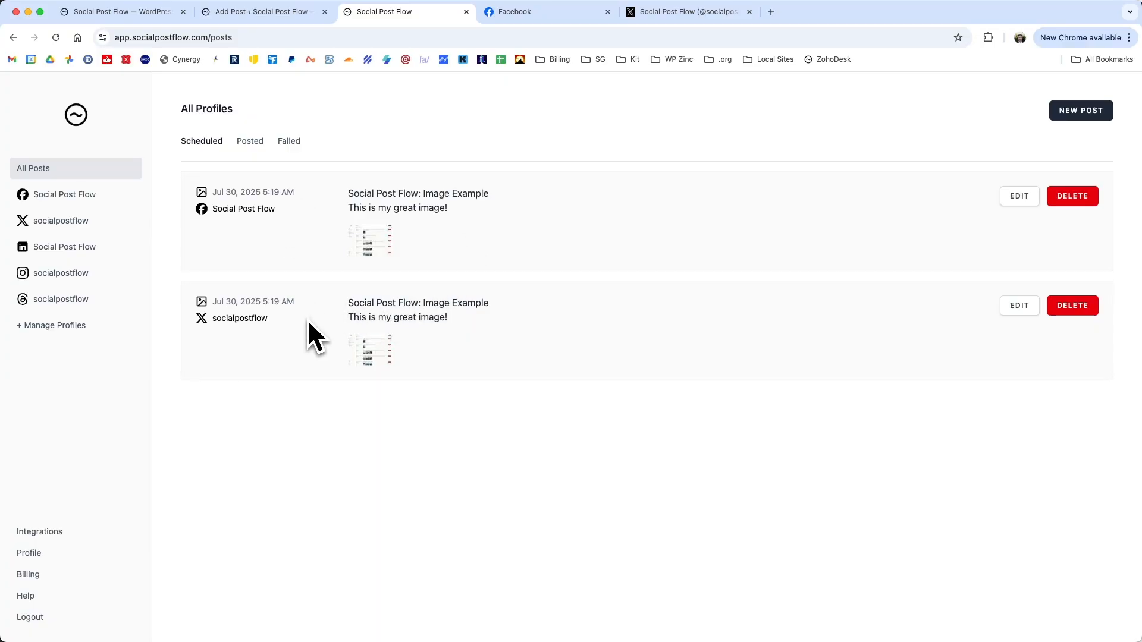
{"action": "left_click_drag", "start_coordinate": [448, 208], "coordinate": [359, 208]}
{"action": "left_click", "coordinate": [369, 235]}
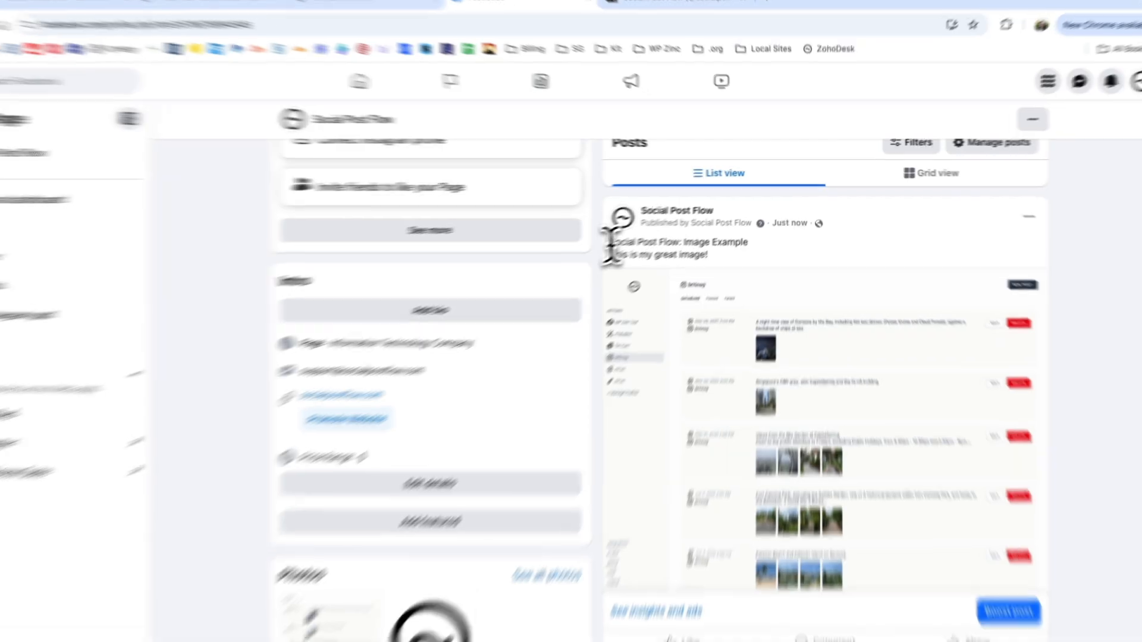
On Facebook, examine the title and excerpt of the published Image Example post
{"action": "left_click_drag", "start_coordinate": [629, 235], "coordinate": [757, 240]}
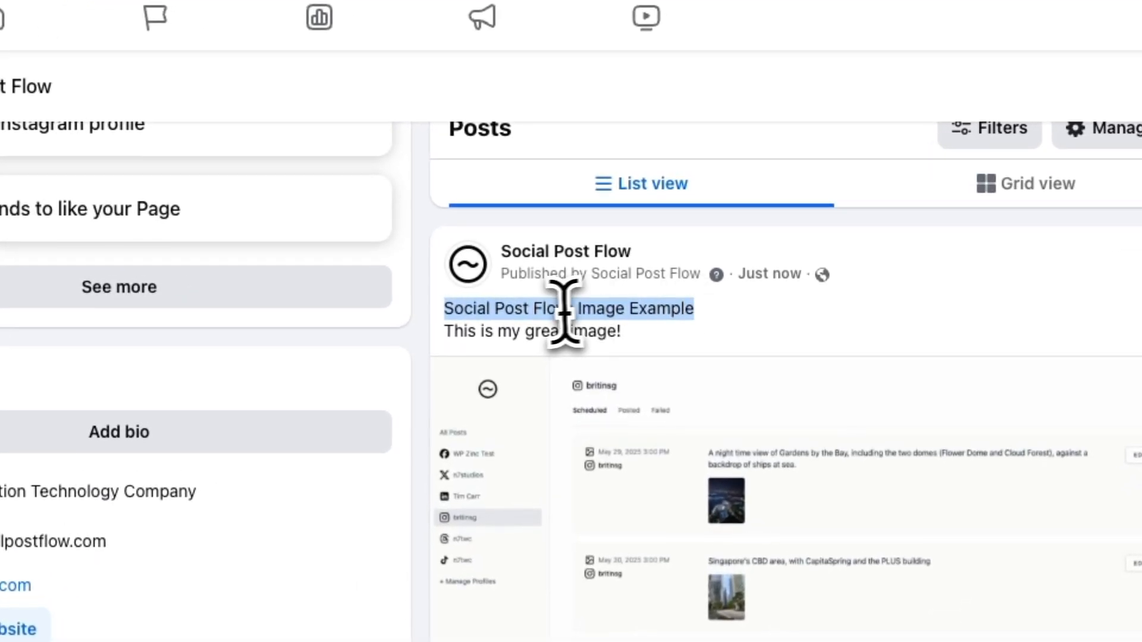
{"action": "left_click", "coordinate": [466, 338]}
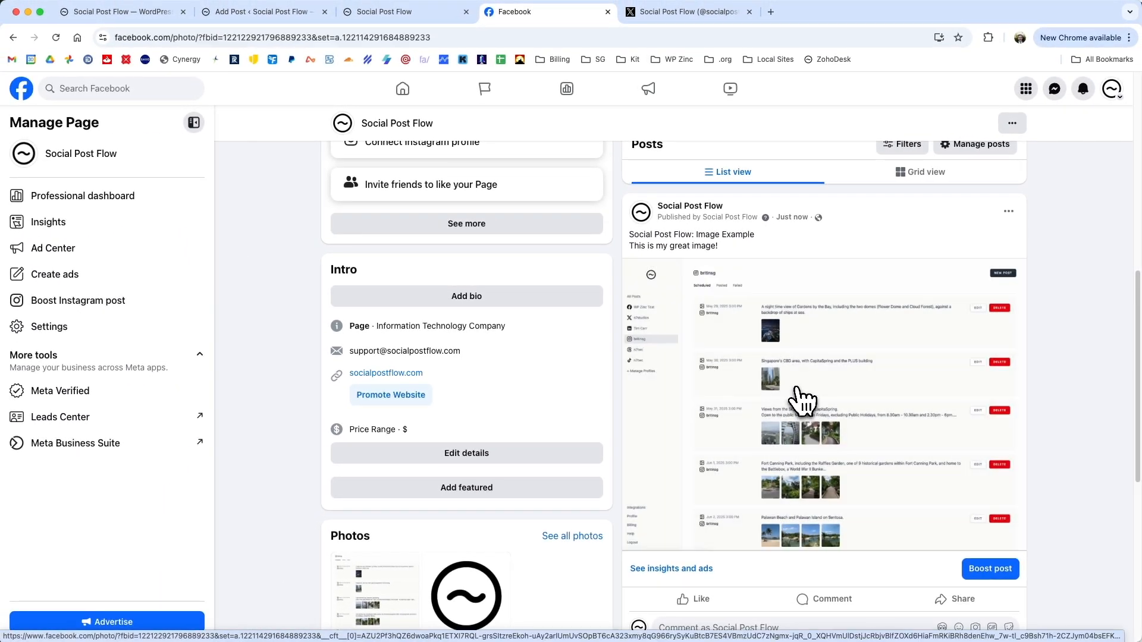
View the published Image Example post's picture at full size on Facebook and on X
{"action": "left_click", "coordinate": [800, 398]}
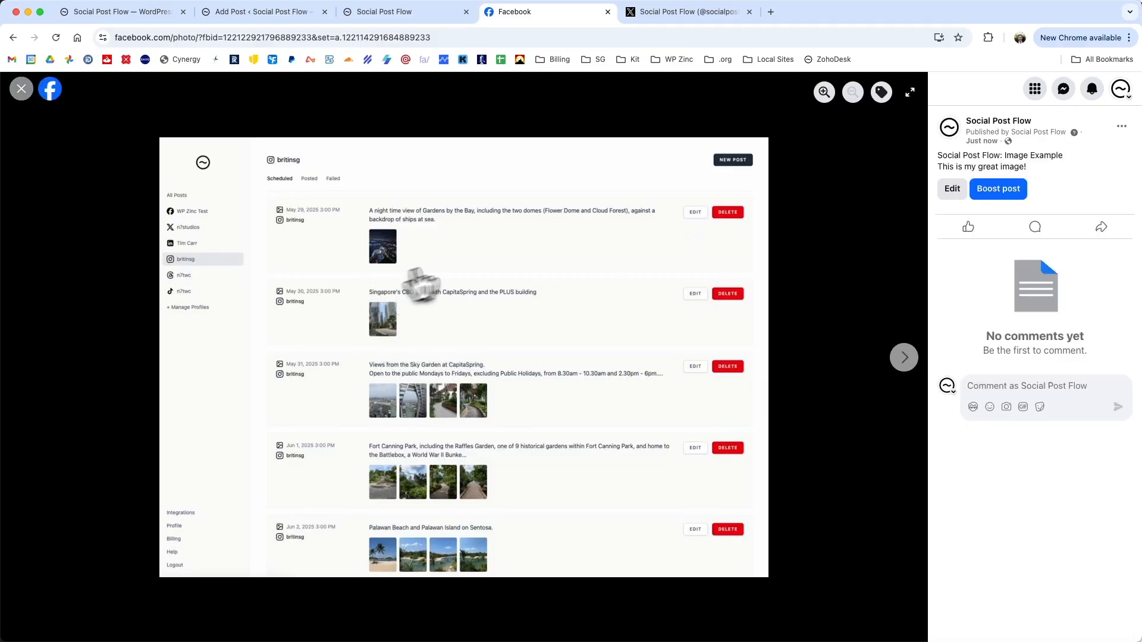
{"action": "left_click", "coordinate": [24, 93]}
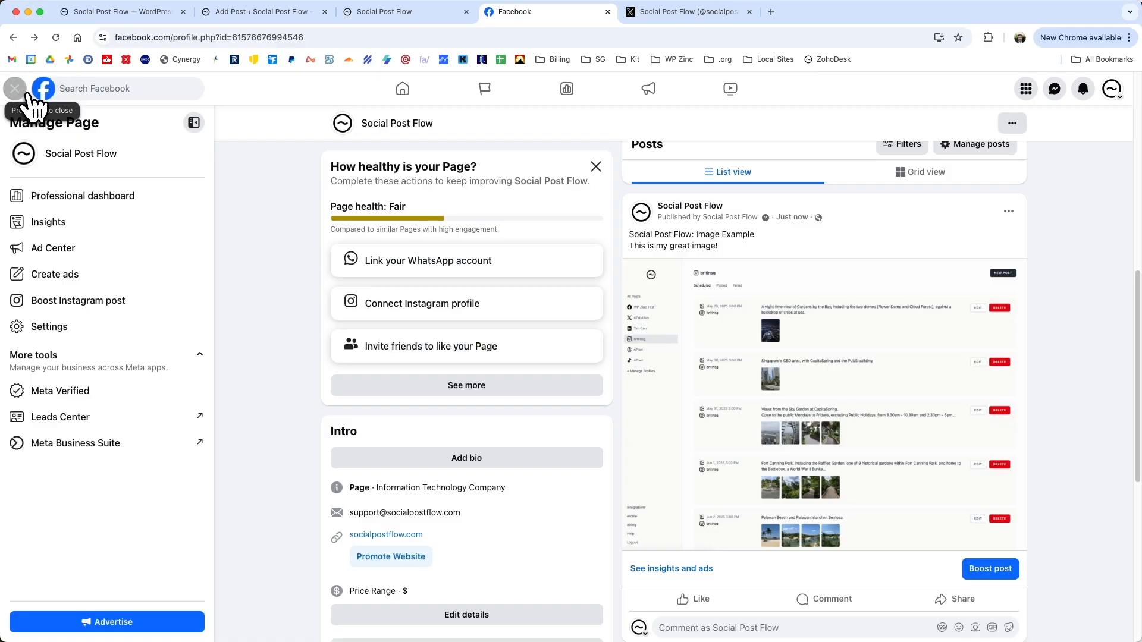
{"action": "key", "text": "ctrl+Tab"}
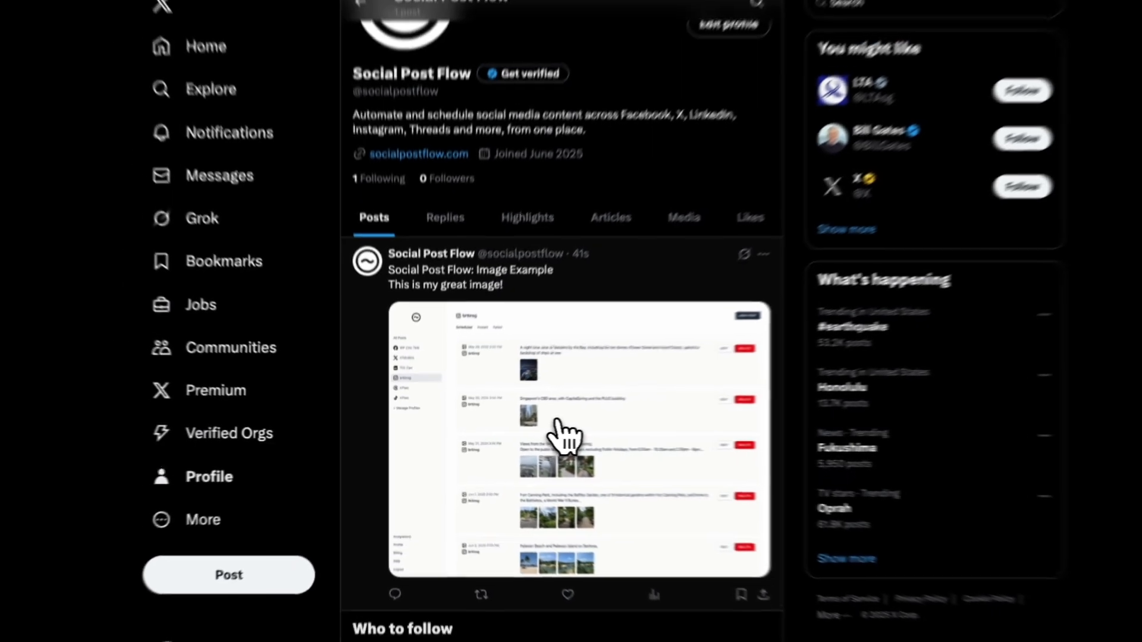
{"action": "left_click", "coordinate": [559, 425]}
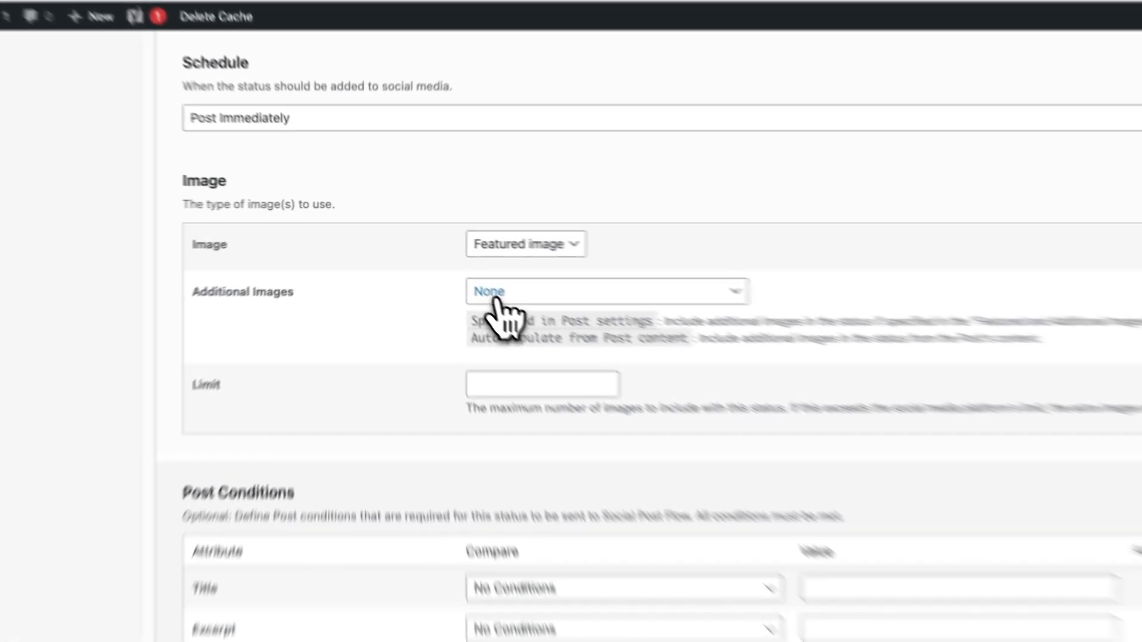
In the default Publish status, set Additional Images to Specified in Post settings with a limit of 4, and save
{"action": "left_click", "coordinate": [461, 268]}
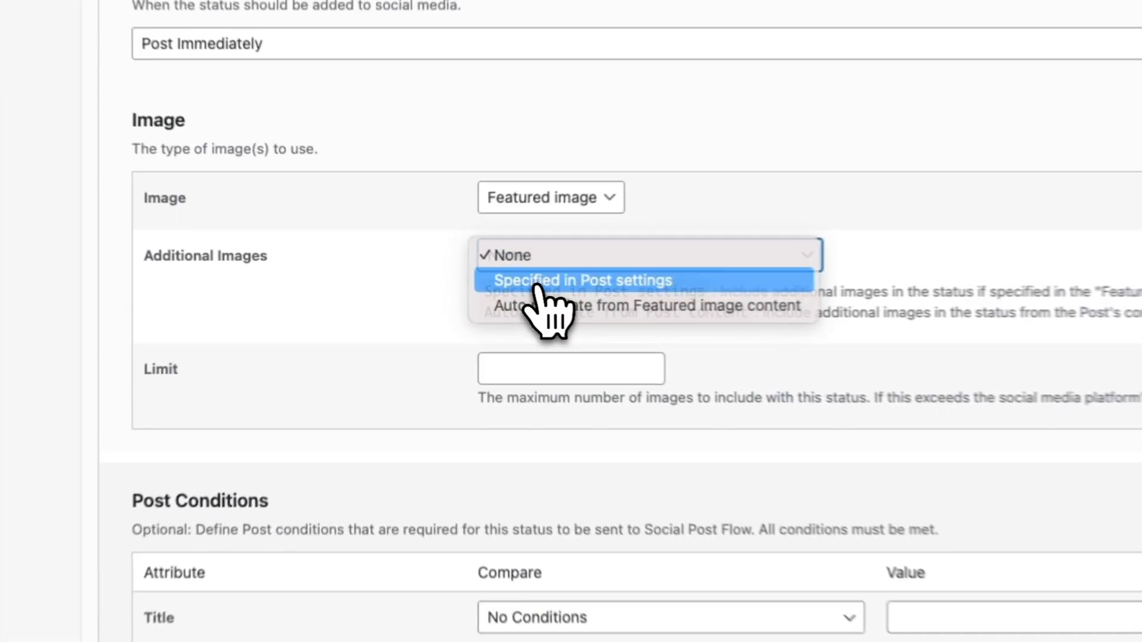
{"action": "left_click", "coordinate": [483, 277]}
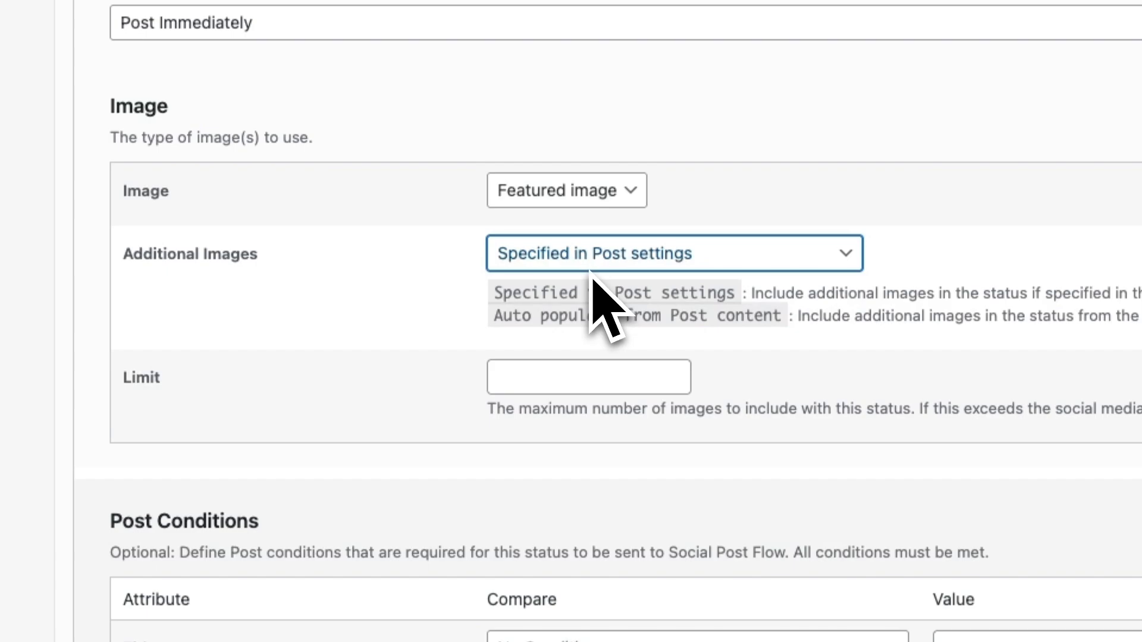
{"action": "left_click", "coordinate": [522, 378]}
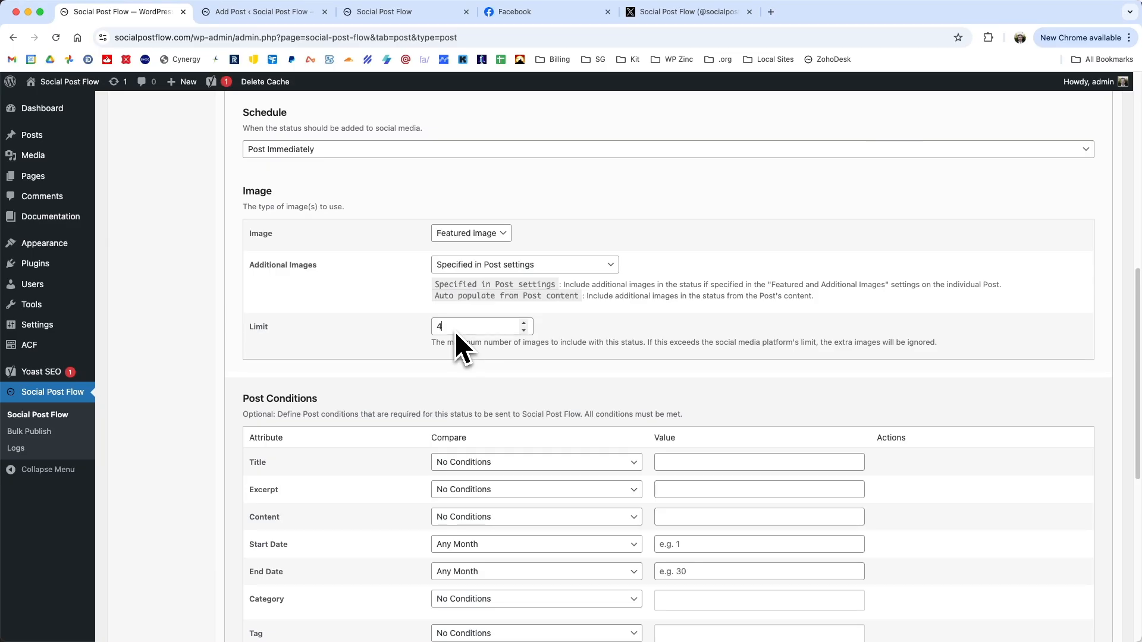
{"action": "scroll", "coordinate": [383, 401], "scroll_direction": "down", "scroll_amount": 7}
{"action": "left_click", "coordinate": [122, 616]}
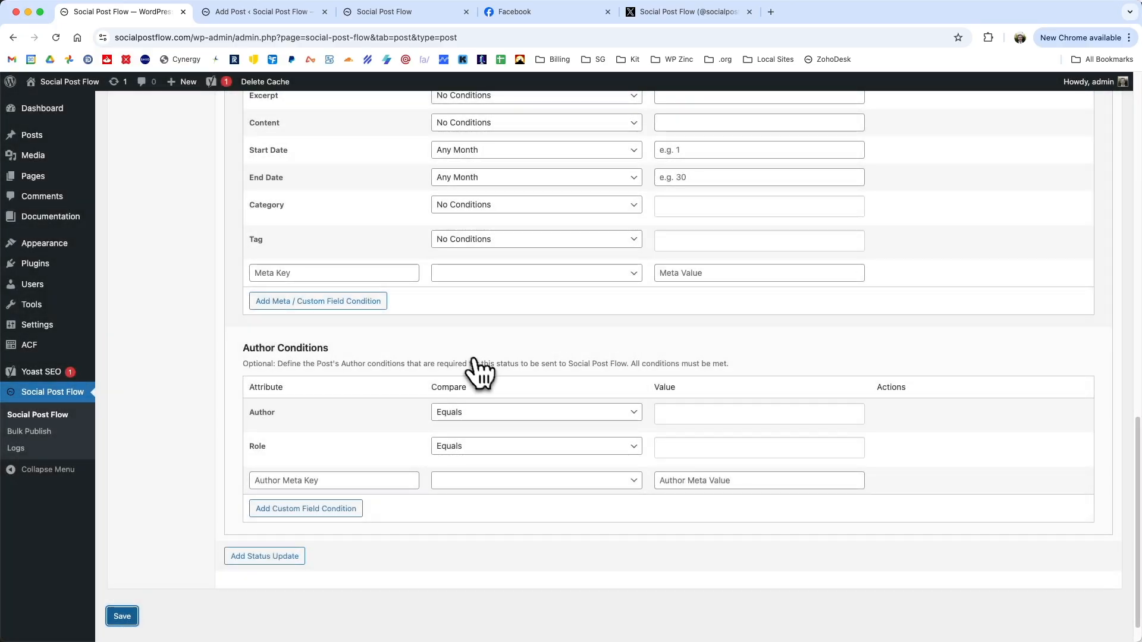
In the "Social Post Flow: Multiple Images" post, select the four city photos as the Featured and Additional Images
{"action": "left_click", "coordinate": [258, 12]}
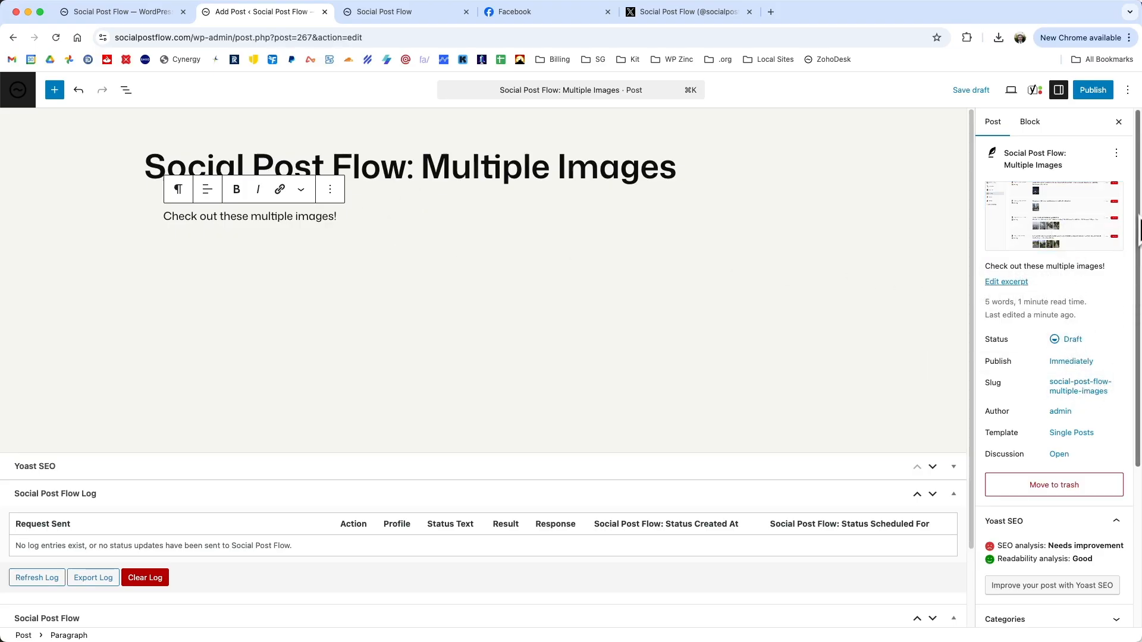
{"action": "left_click_drag", "start_coordinate": [1139, 213], "coordinate": [1135, 401]}
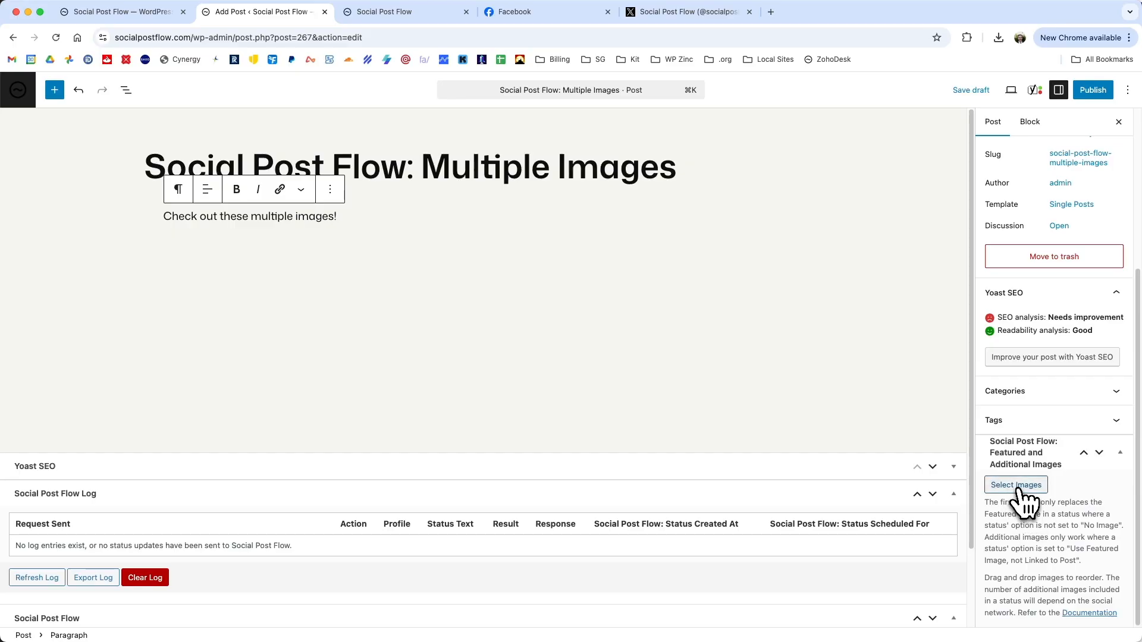
{"action": "left_click", "coordinate": [1018, 487]}
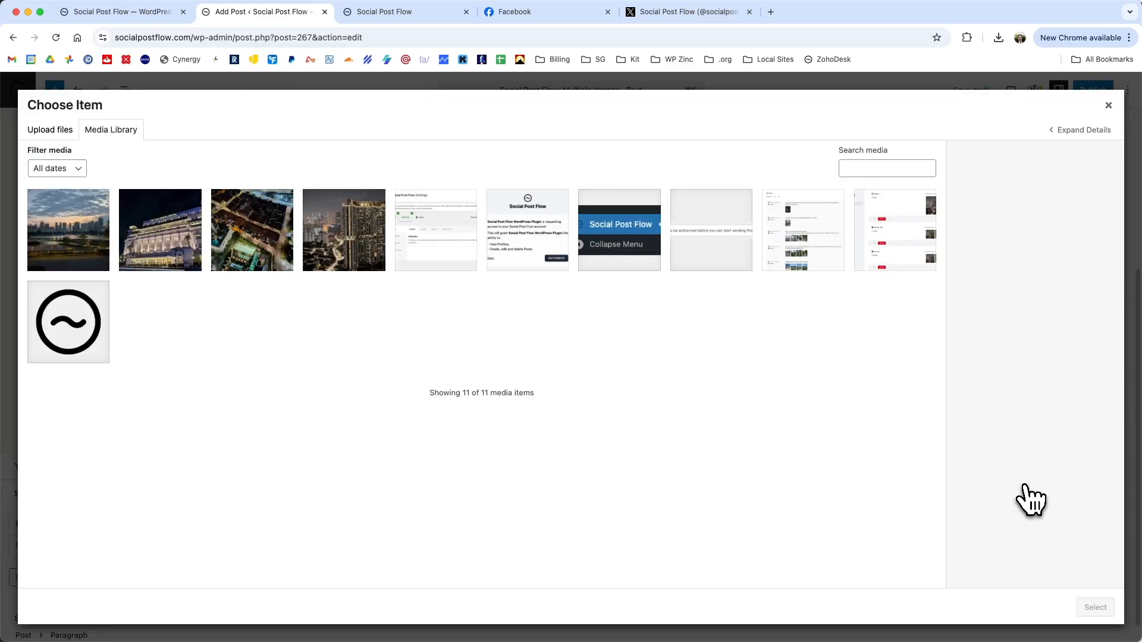
{"action": "left_click", "coordinate": [336, 269]}
{"action": "left_click", "coordinate": [277, 262]}
{"action": "left_click", "coordinate": [151, 259]}
{"action": "left_click", "coordinate": [82, 250]}
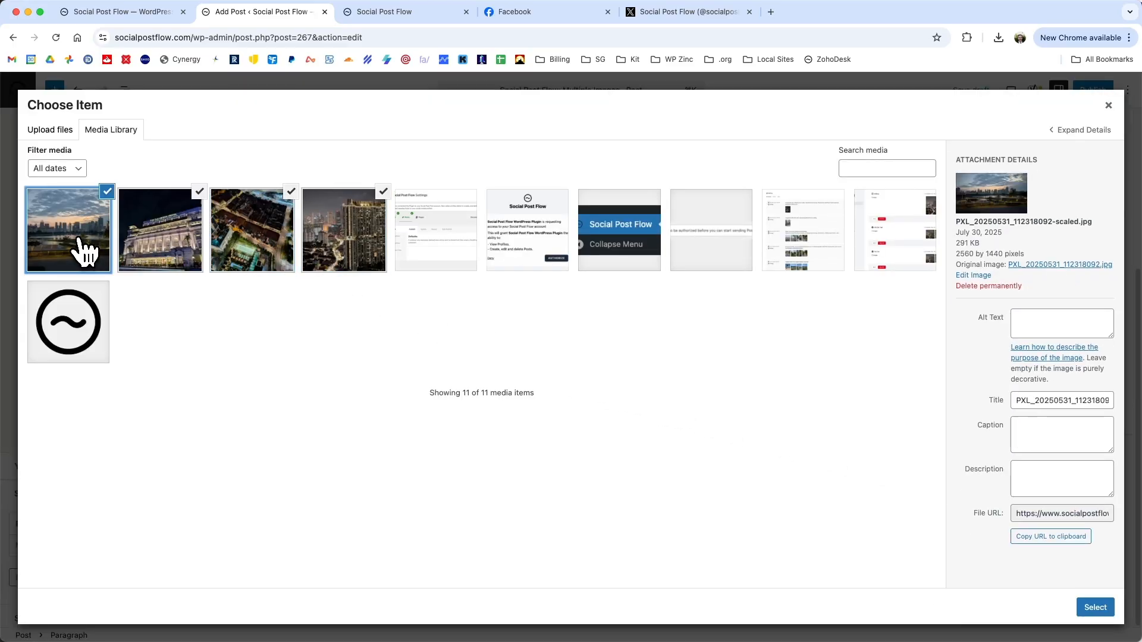
{"action": "left_click", "coordinate": [1095, 608]}
Remove the hotel photo, move the aerial street photo to first place, and add the hotel photo back from the media library
{"action": "scroll", "coordinate": [1108, 622], "scroll_direction": "down", "scroll_amount": 3}
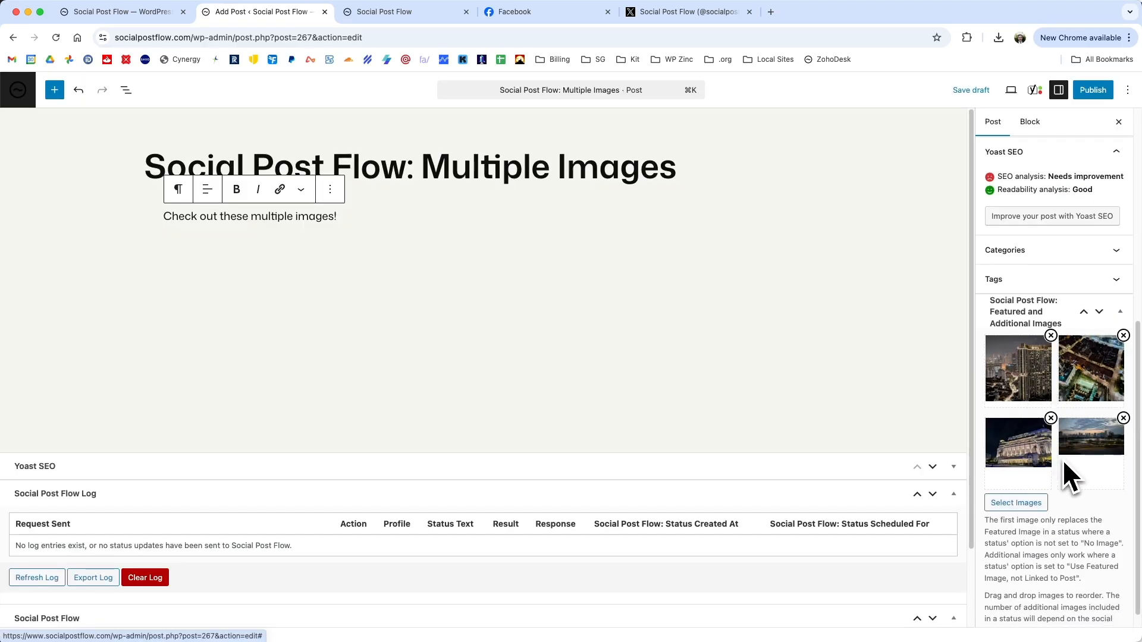
{"action": "left_click", "coordinate": [1051, 419]}
{"action": "left_click_drag", "start_coordinate": [1081, 381], "coordinate": [1092, 458]}
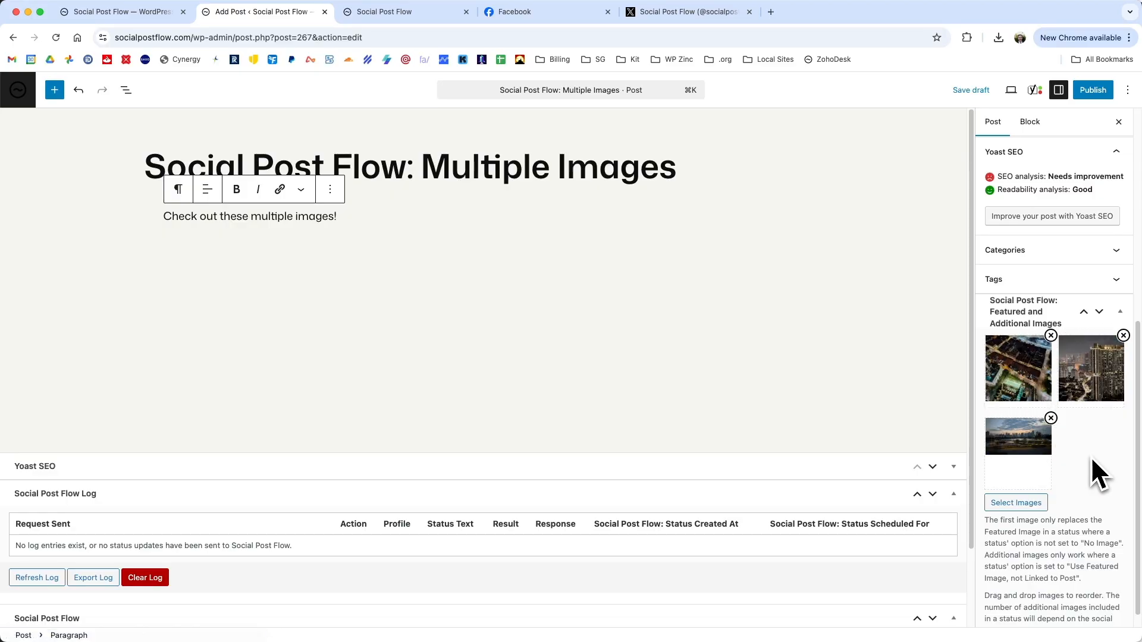
{"action": "left_click", "coordinate": [1035, 505]}
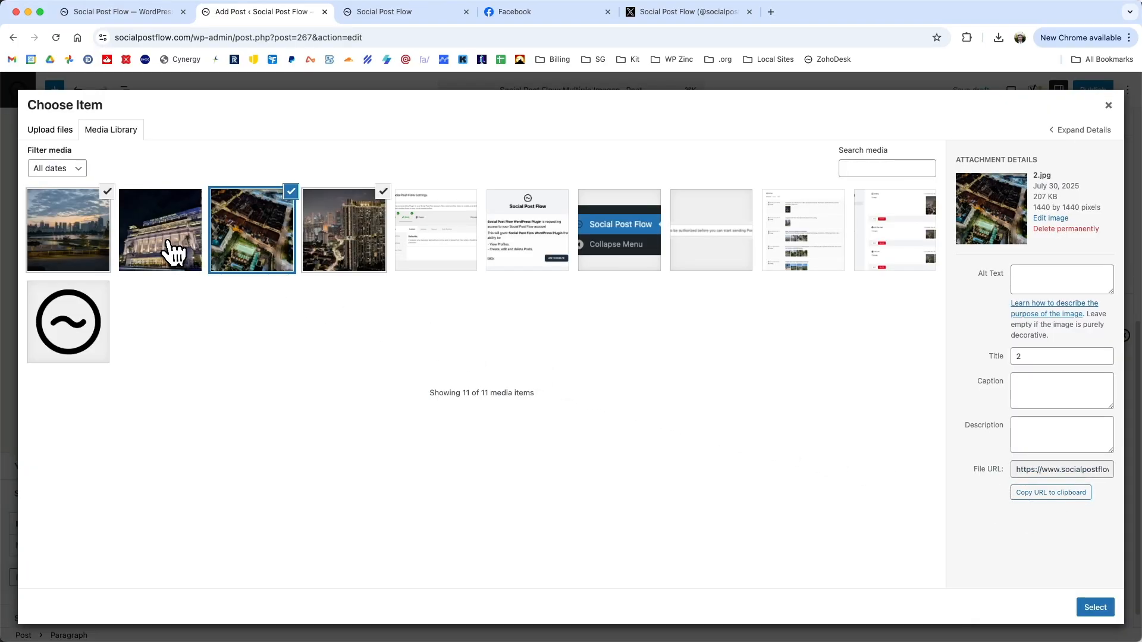
{"action": "left_click", "coordinate": [173, 247]}
{"action": "left_click", "coordinate": [1095, 608]}
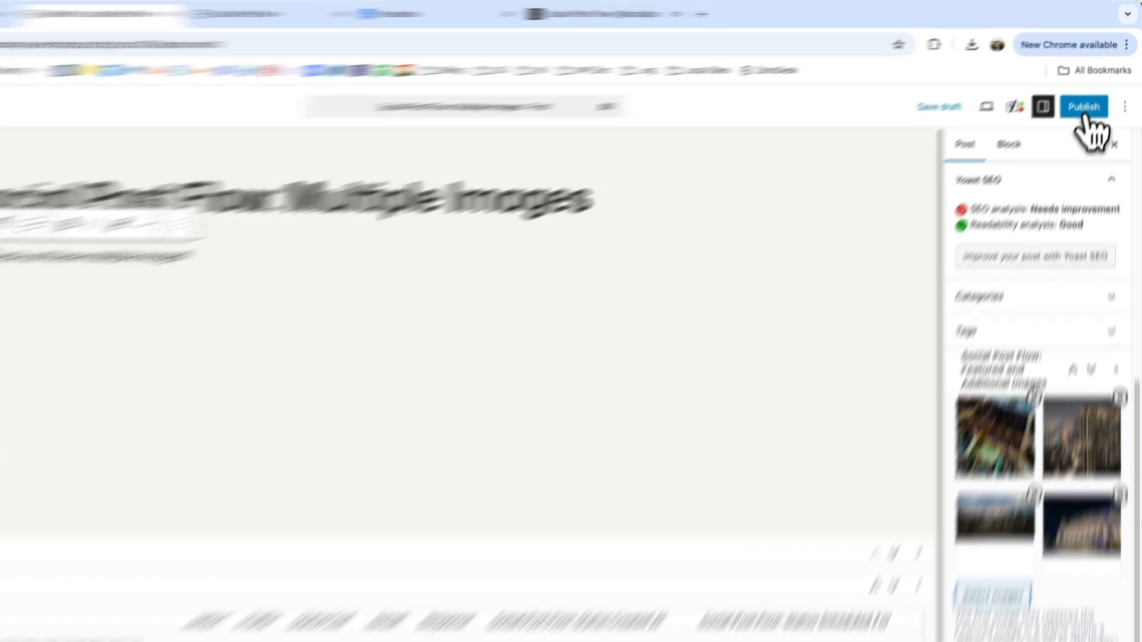
Publish the "Social Post Flow: Multiple Images" post and examine its scheduled statuses in the Social Post Flow web app
{"action": "left_click", "coordinate": [1092, 90]}
{"action": "left_click", "coordinate": [1098, 91]}
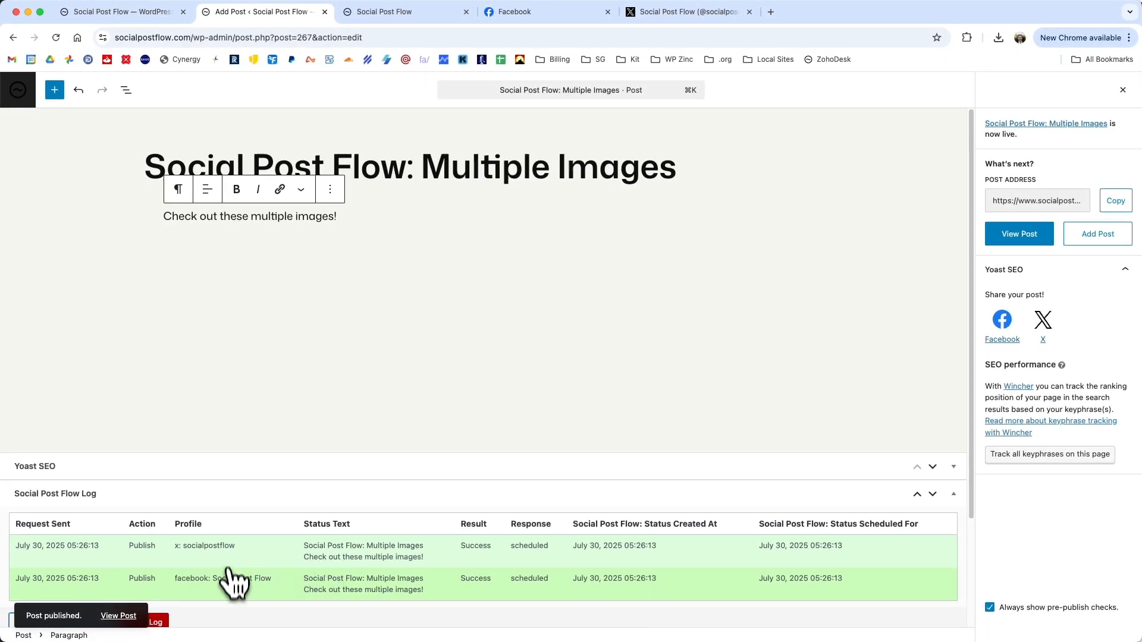
{"action": "left_click", "coordinate": [387, 14]}
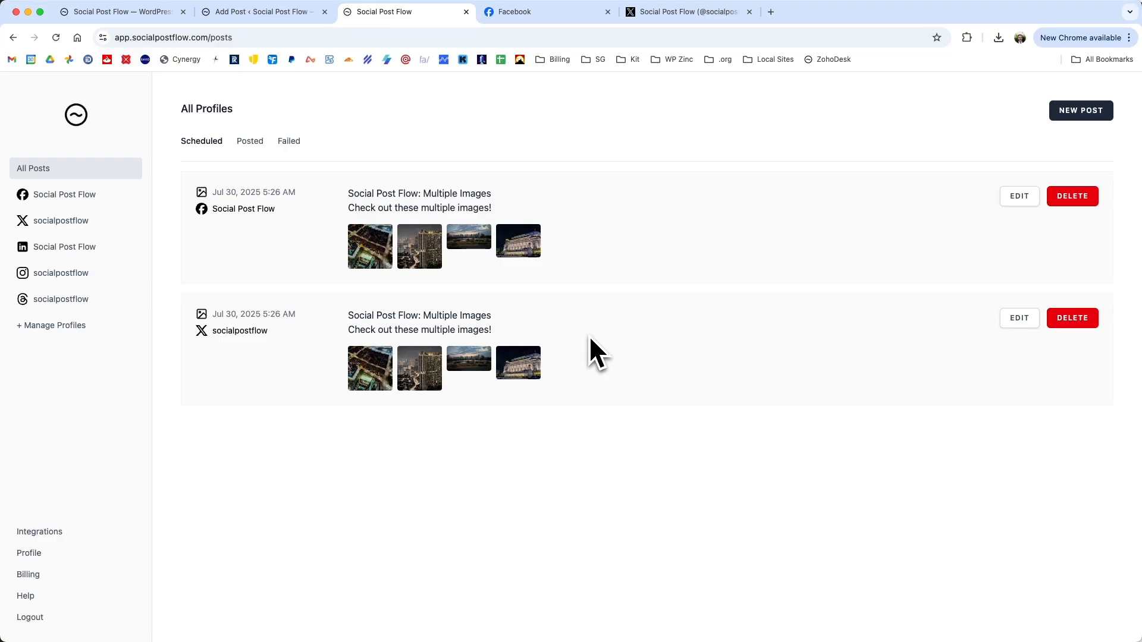
Return to the plugin's post settings in WordPress and open the default Publish status for editing
{"action": "left_click", "coordinate": [122, 13]}
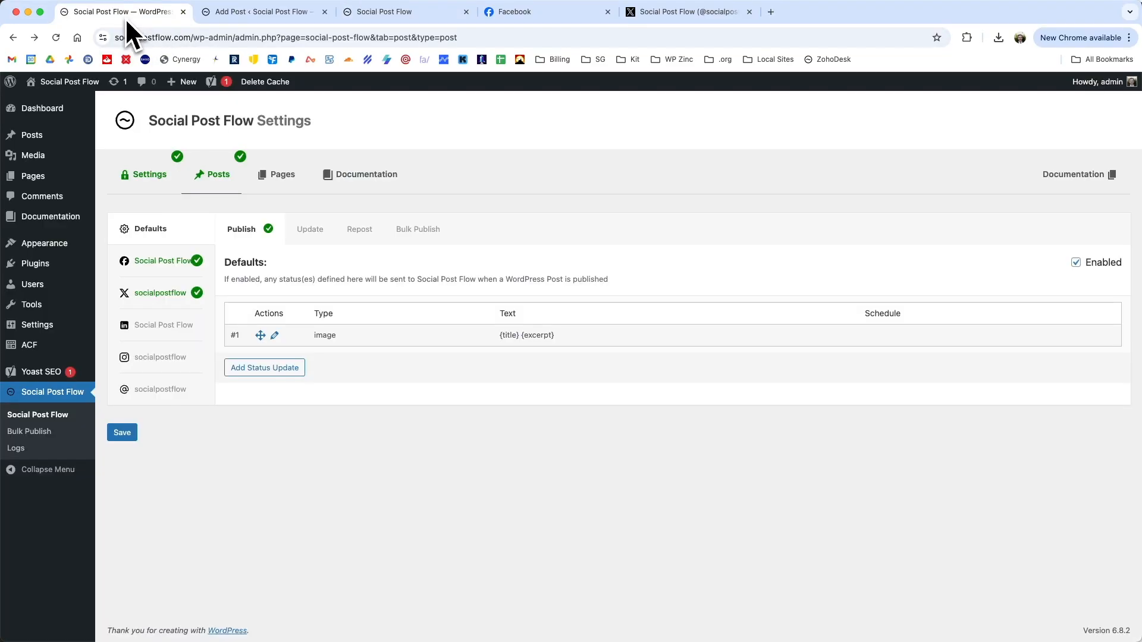
{"action": "left_click", "coordinate": [275, 337]}
{"action": "scroll", "coordinate": [440, 469], "scroll_direction": "down", "scroll_amount": 6}
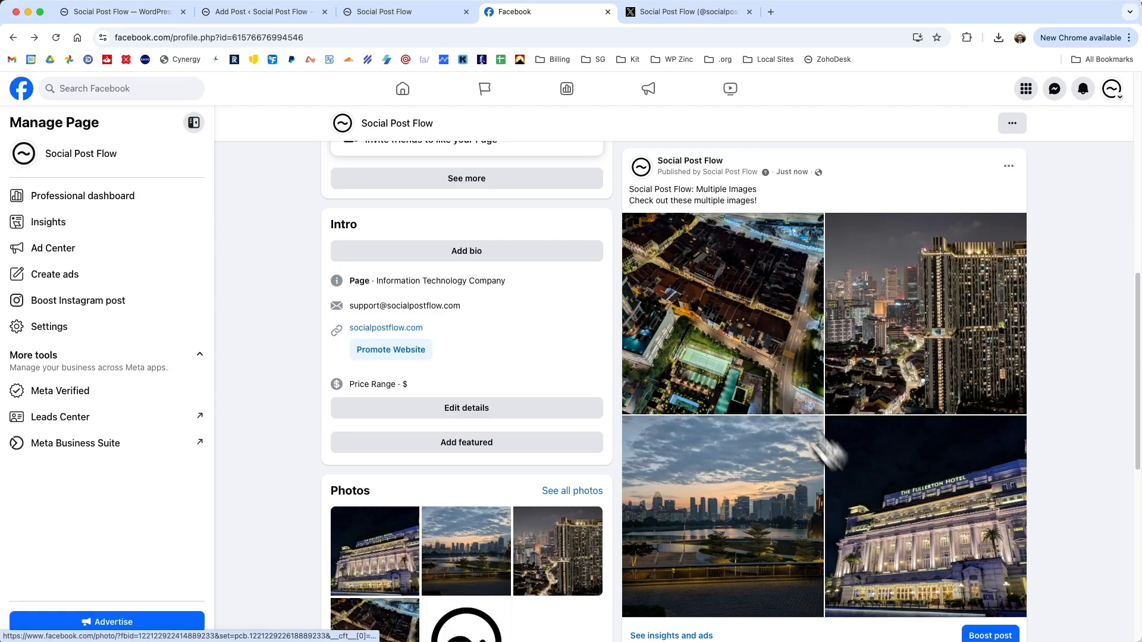
On Facebook, look through the photos of the published Multiple Images post at full size
{"action": "left_click", "coordinate": [734, 274]}
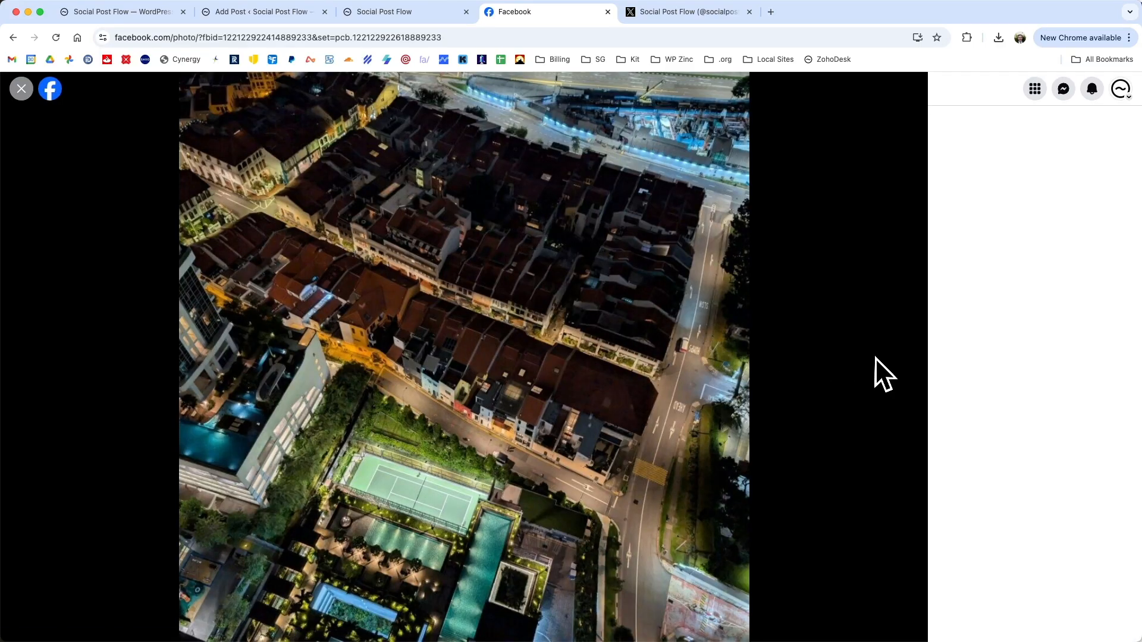
{"action": "left_click", "coordinate": [906, 359]}
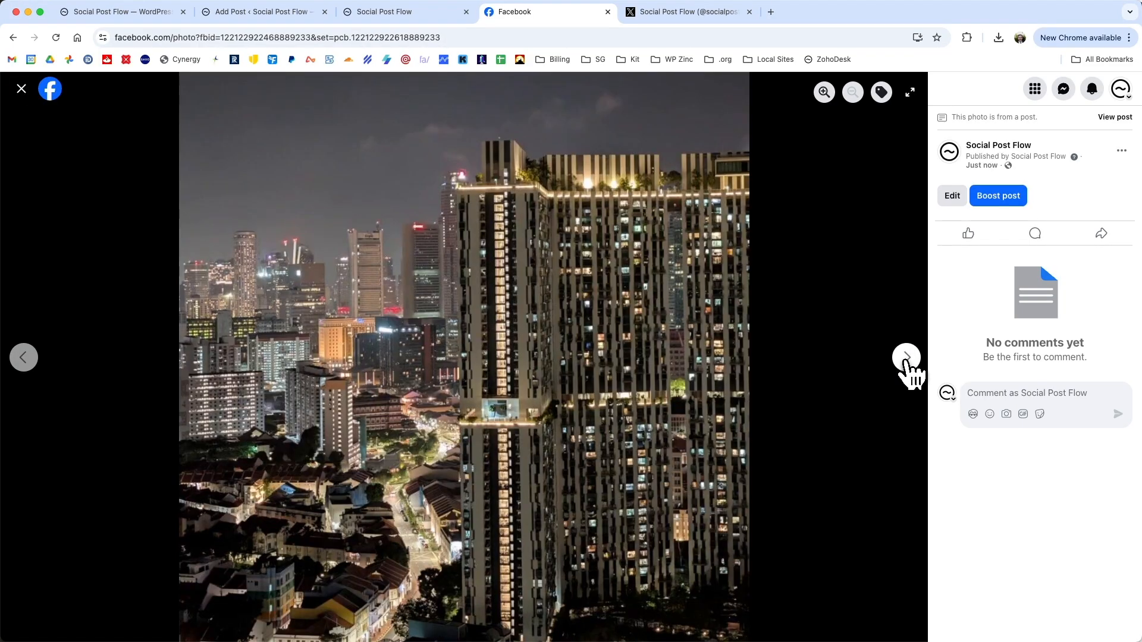
{"action": "left_click", "coordinate": [906, 363]}
{"action": "left_click", "coordinate": [905, 359]}
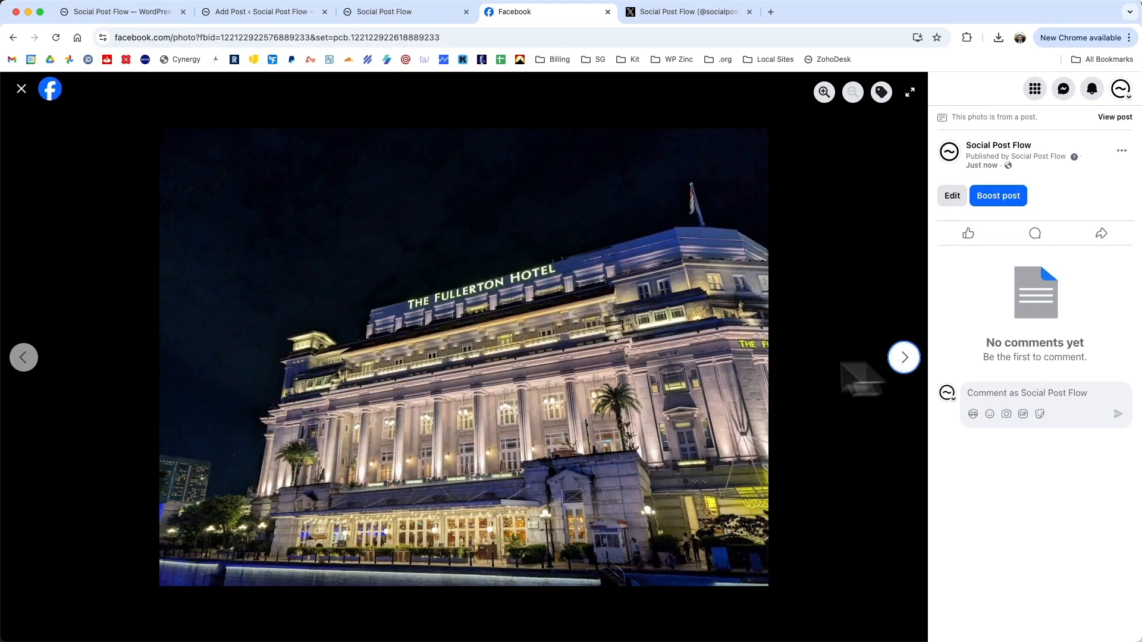
{"action": "left_click", "coordinate": [25, 358]}
{"action": "left_click", "coordinate": [25, 359]}
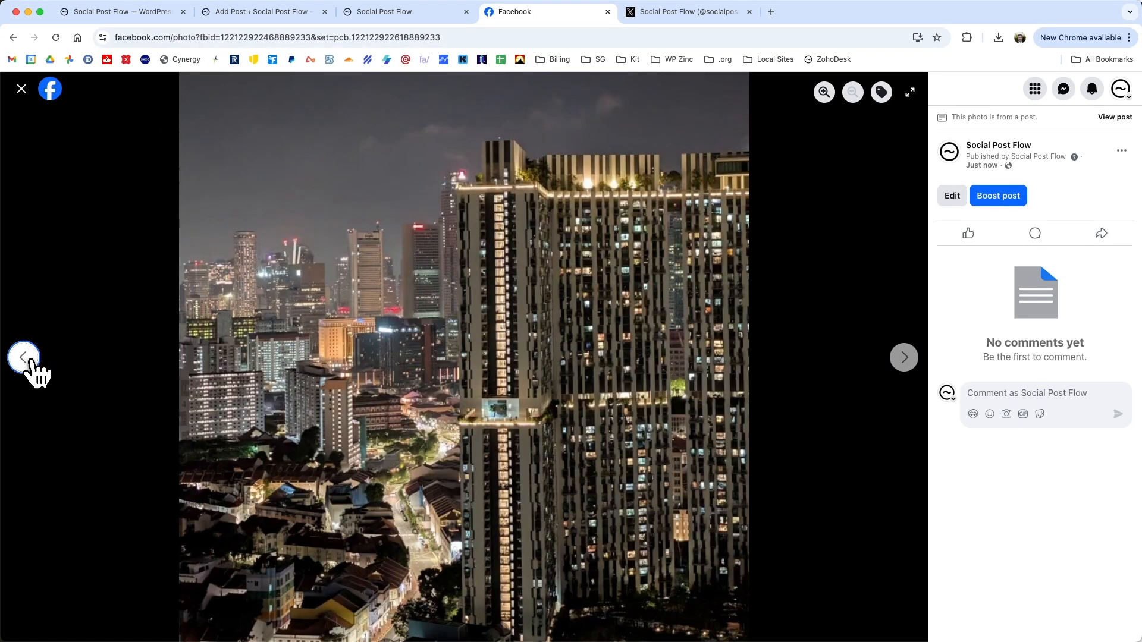
On X, look through all four photos of the published Multiple Images post and close the viewer
{"action": "key", "text": "ctrl+Tab"}
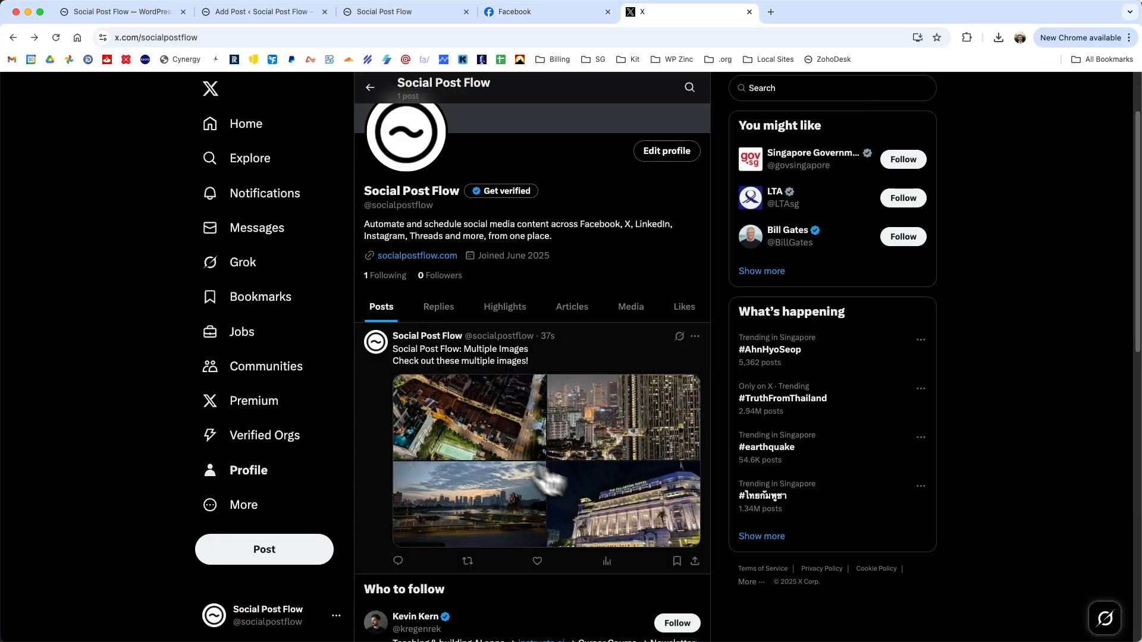
{"action": "left_click", "coordinate": [484, 453]}
{"action": "left_click", "coordinate": [919, 345]}
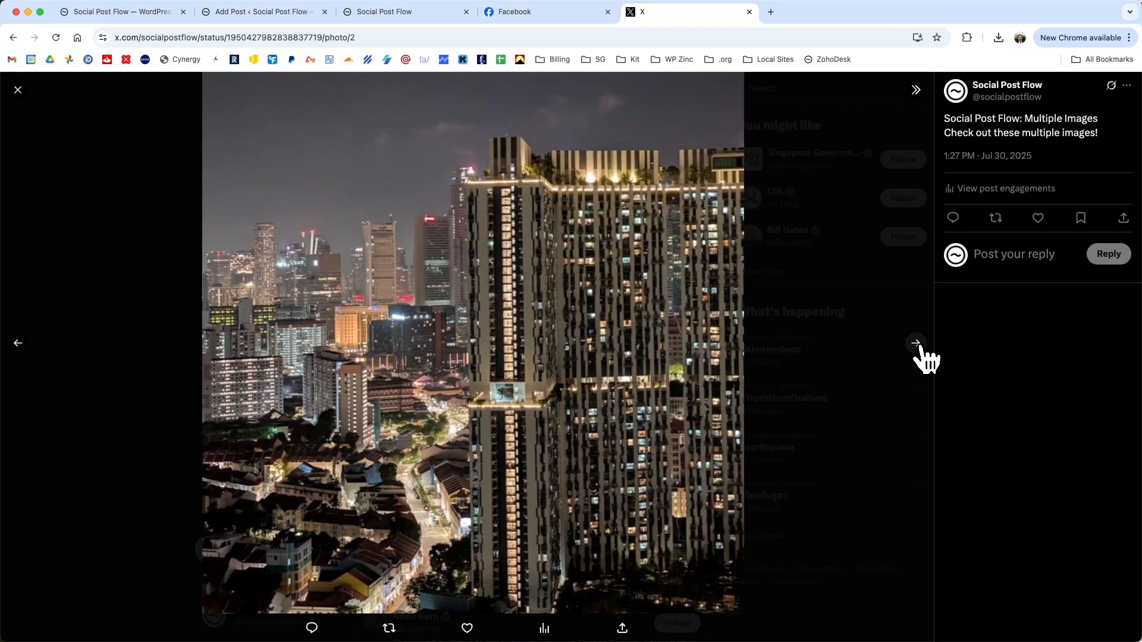
{"action": "left_click", "coordinate": [919, 345]}
{"action": "left_click", "coordinate": [919, 345]}
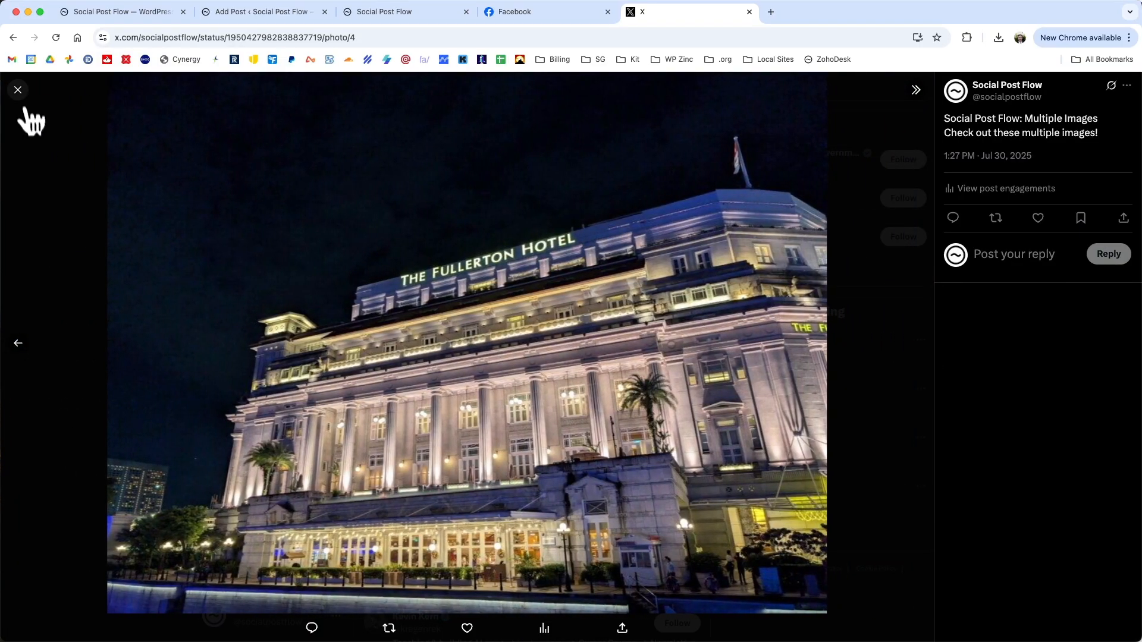
{"action": "left_click", "coordinate": [19, 91]}
In the default Publish status text, add a blank line and the {url} tag below {excerpt}, keeping the type as Image
{"action": "mouse_move", "coordinate": [395, 344]}
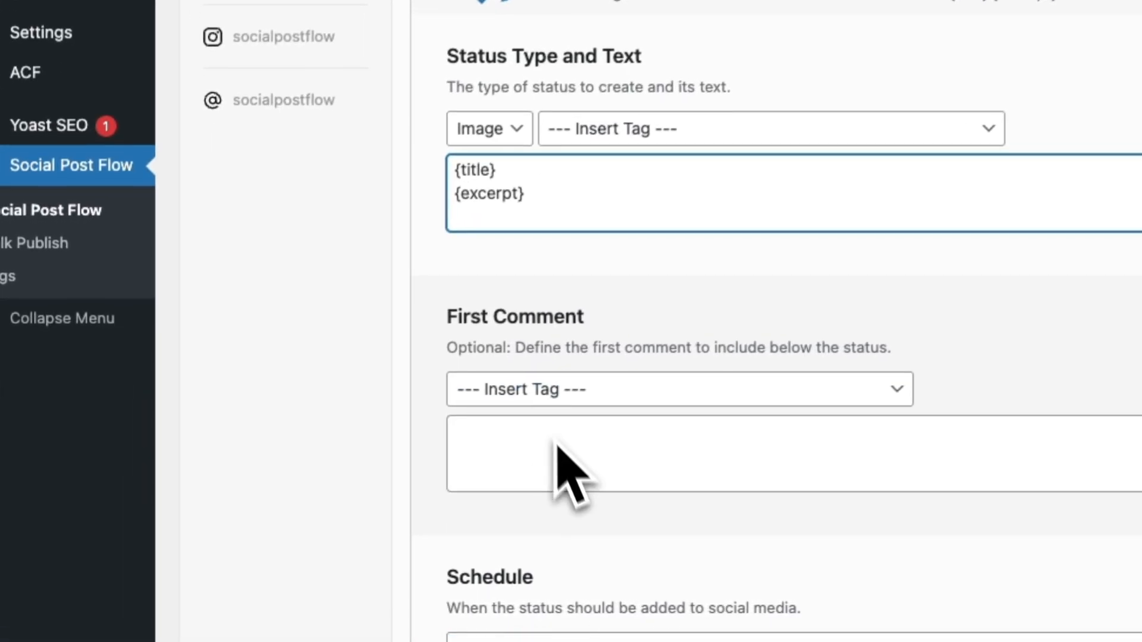
{"action": "left_click", "coordinate": [295, 538]}
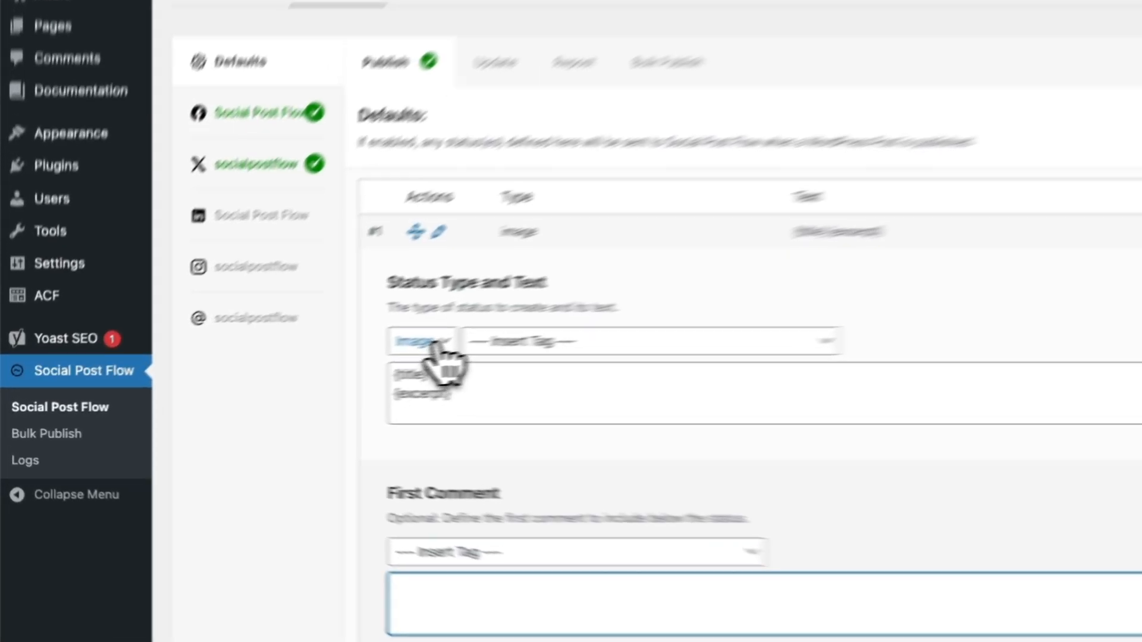
{"action": "left_click", "coordinate": [261, 374]}
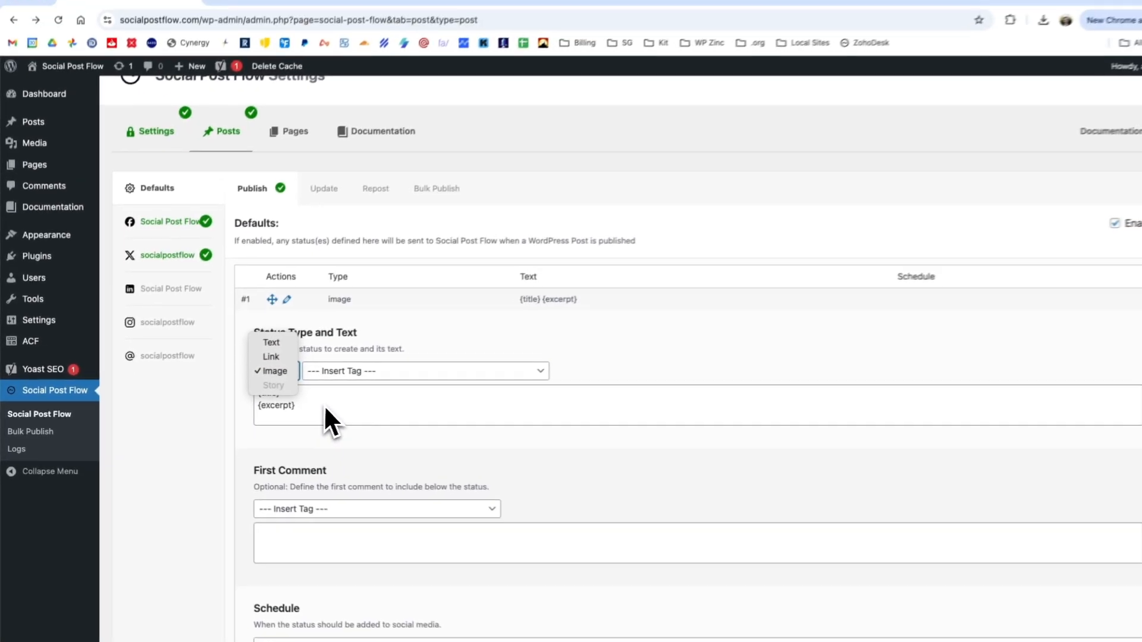
{"action": "left_click", "coordinate": [468, 392]}
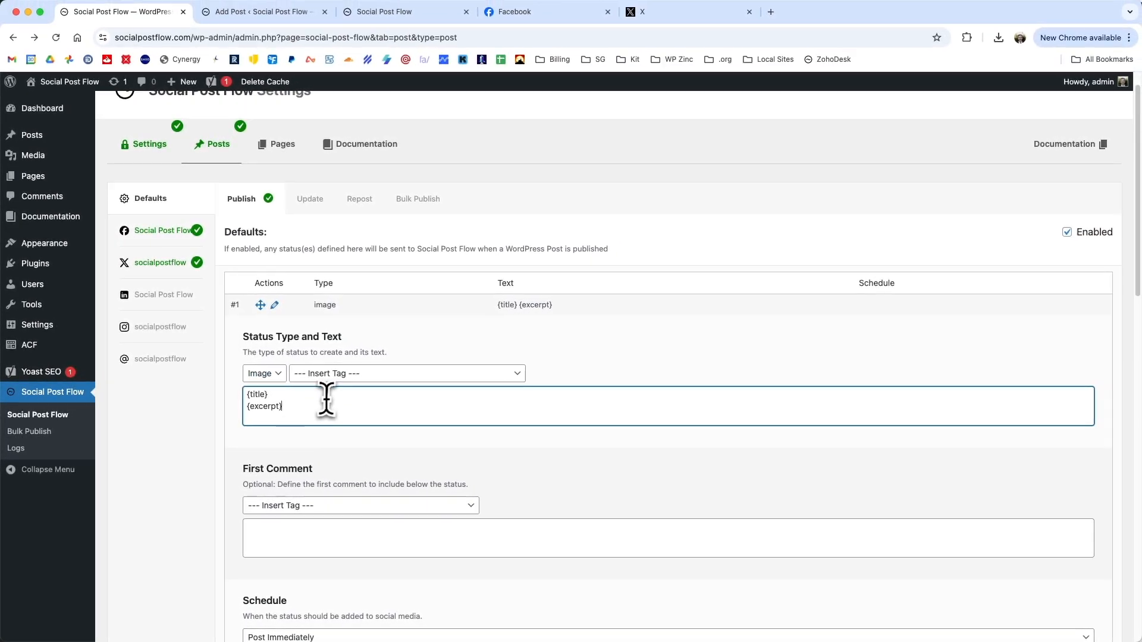
{"action": "key", "text": "Return"}
{"action": "key", "text": "Return"}
{"action": "type", "text": "{"}
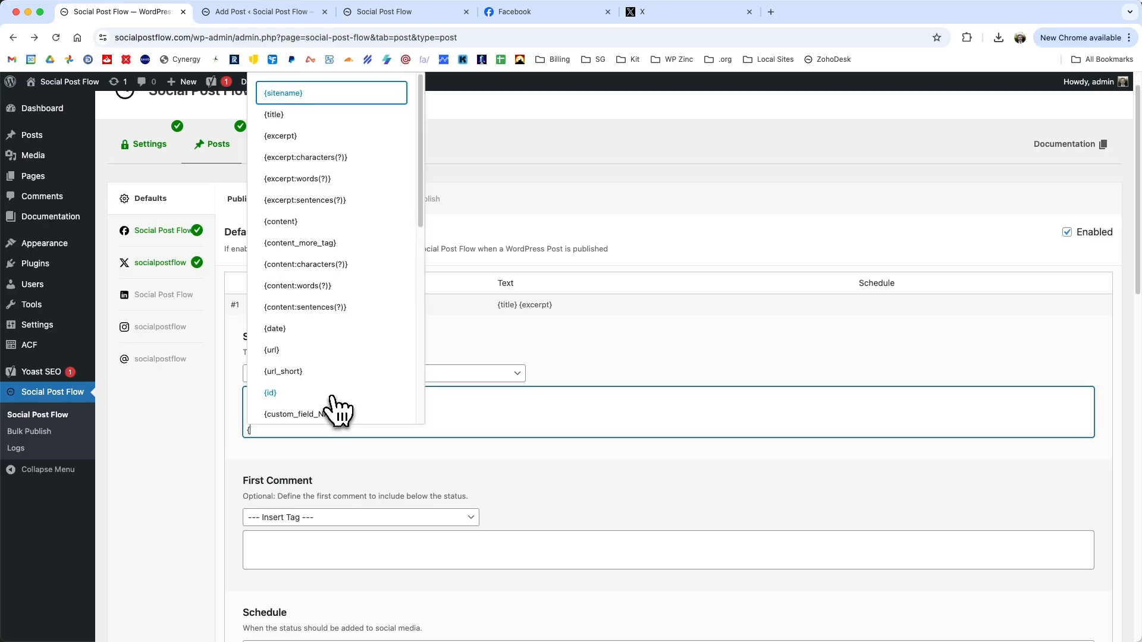
{"action": "type", "text": "ur"}
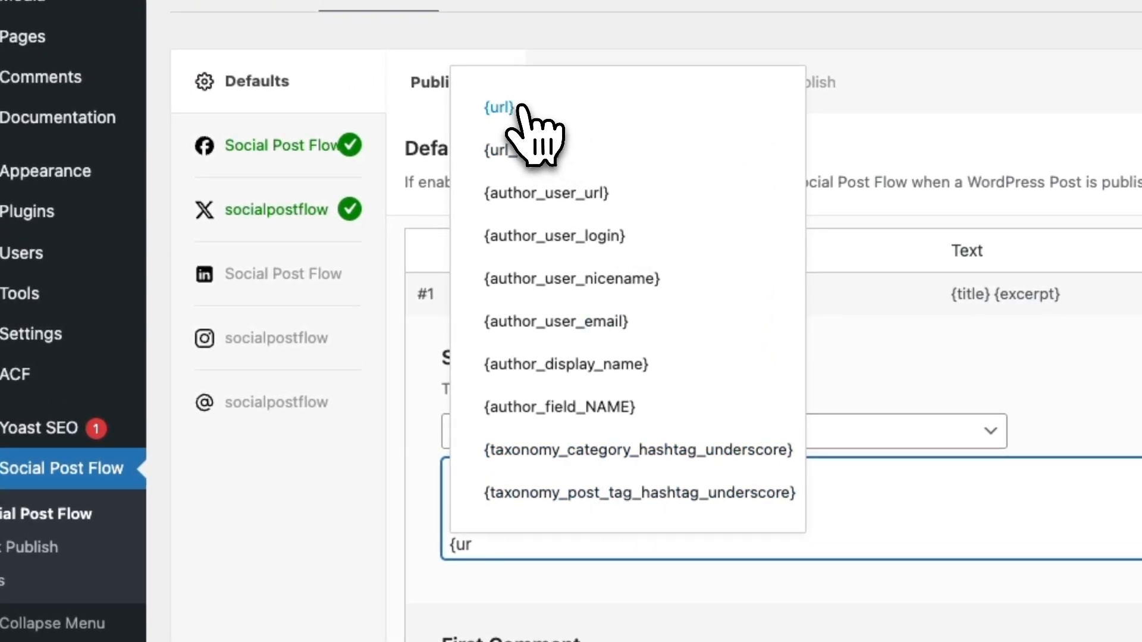
{"action": "left_click", "coordinate": [521, 108]}
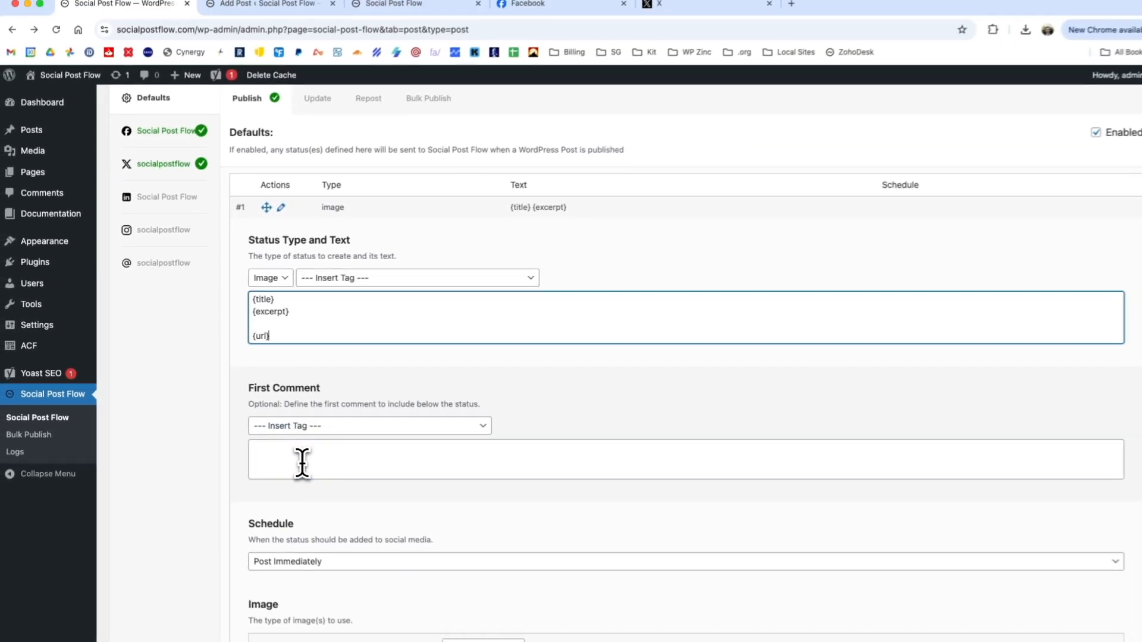
Set the default Publish status's first comment to "Read more here: {url}" and save the plugin settings
{"action": "left_click", "coordinate": [289, 459]}
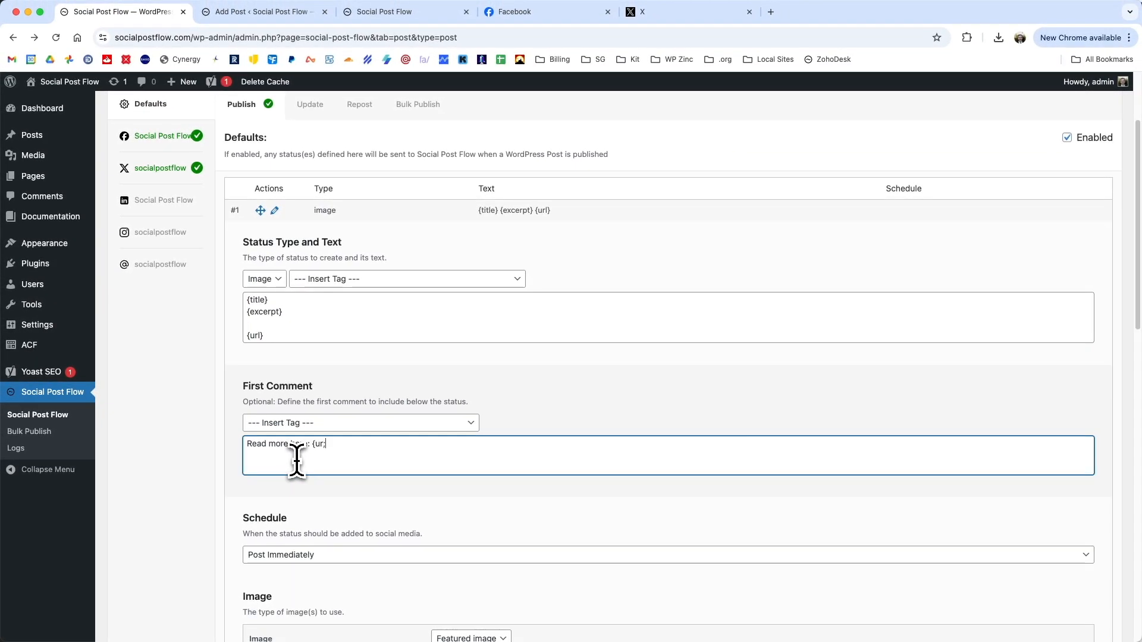
{"action": "scroll", "coordinate": [365, 454], "scroll_direction": "down", "scroll_amount": 5}
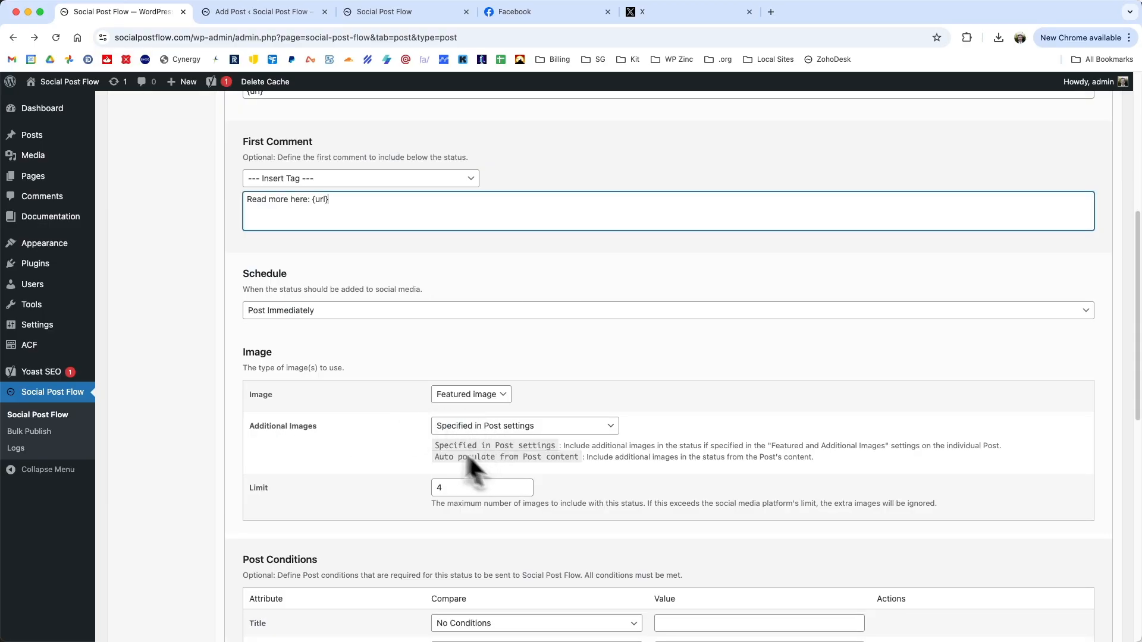
{"action": "scroll", "coordinate": [349, 489], "scroll_direction": "down", "scroll_amount": 5}
{"action": "scroll", "coordinate": [334, 479], "scroll_direction": "down", "scroll_amount": 8}
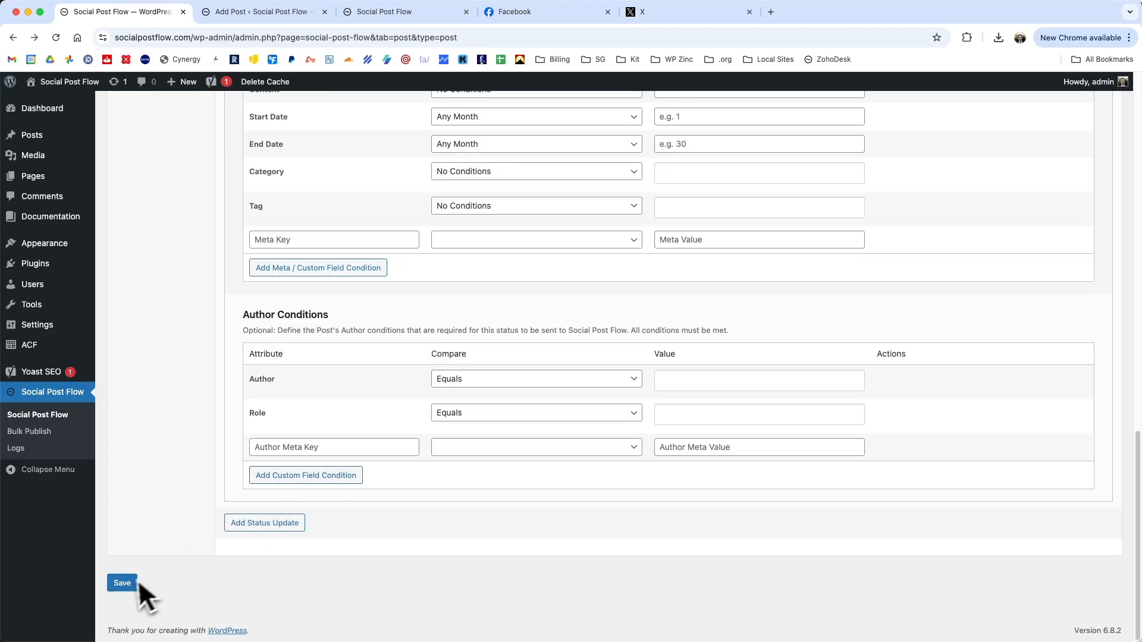
{"action": "left_click", "coordinate": [125, 581]}
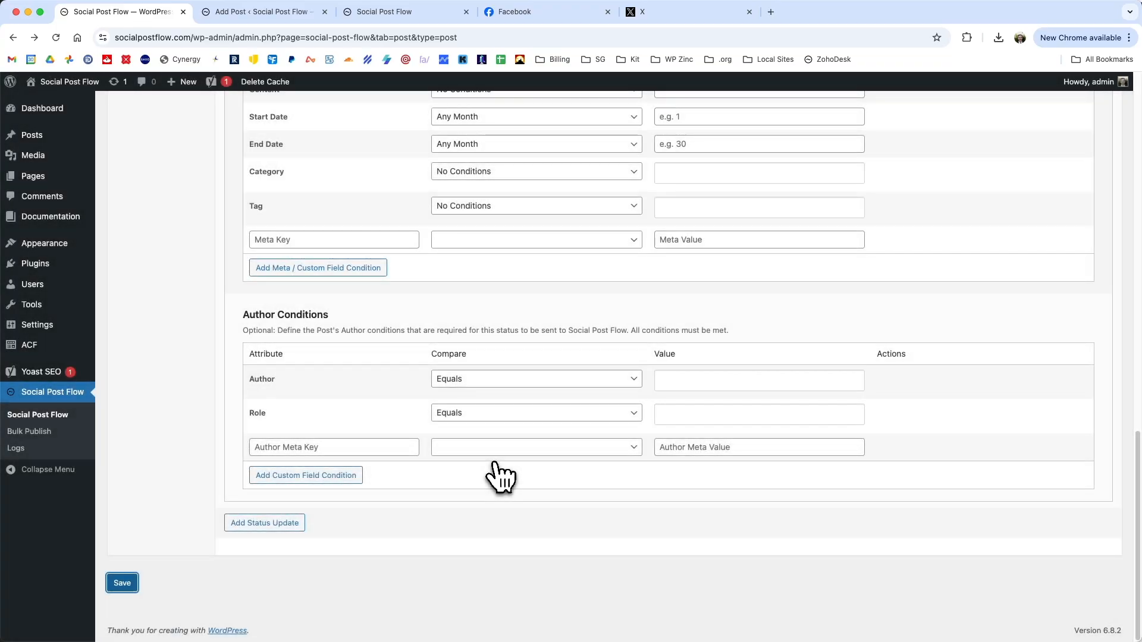
Switch to the WordPress post editor and publish the post "Social Post Flow: Multiple Images with Link"
{"action": "key", "text": "ctrl+Tab"}
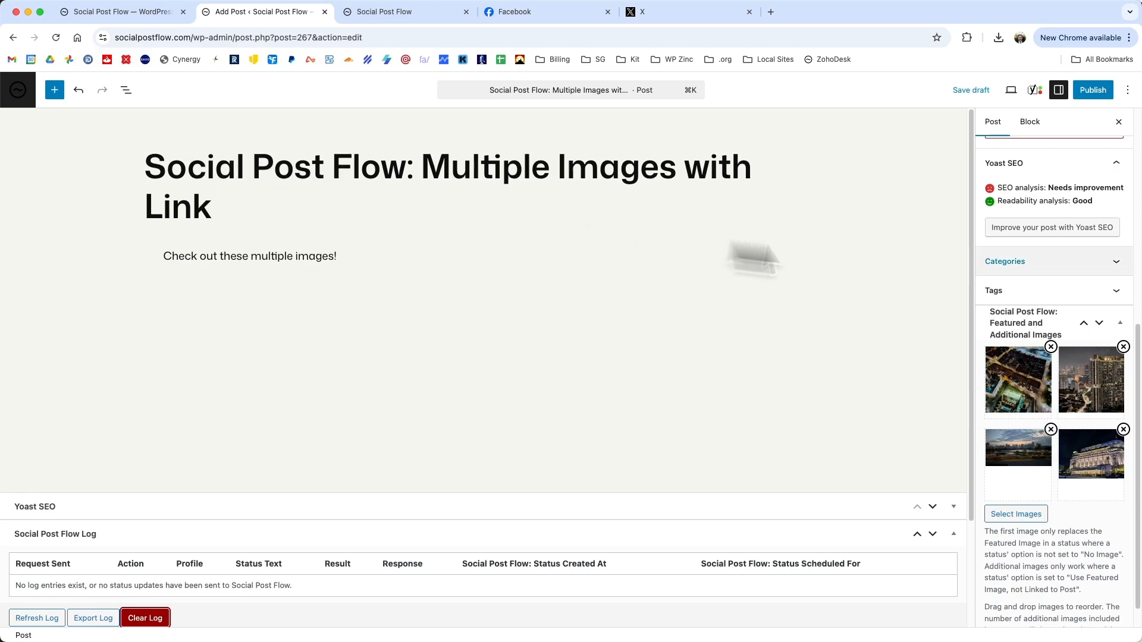
{"action": "scroll", "coordinate": [1033, 267], "scroll_direction": "up", "scroll_amount": 10}
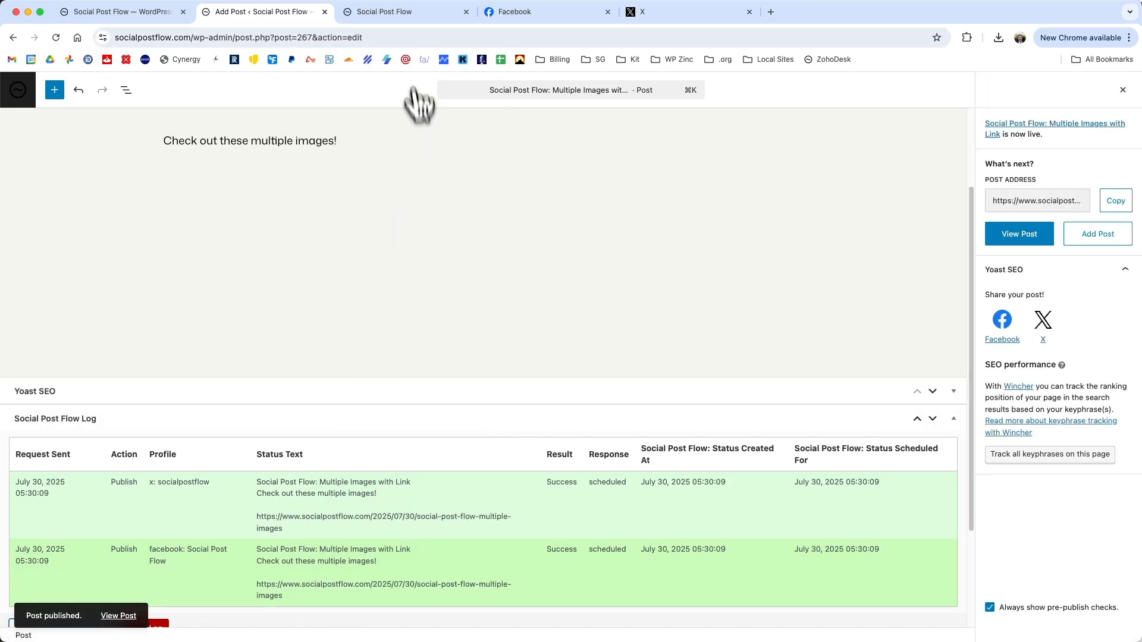
Check the scheduled statuses in the Social Post Flow app, then view the first comment on the published Facebook post and switch to X
{"action": "left_click", "coordinate": [394, 17]}
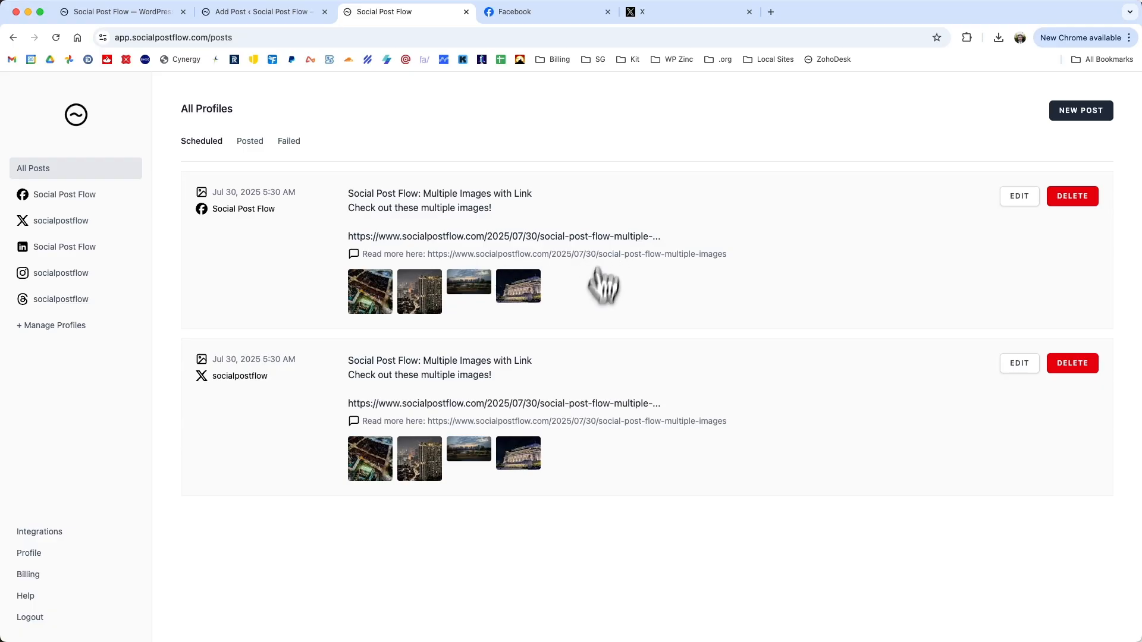
{"action": "left_click", "coordinate": [515, 12]}
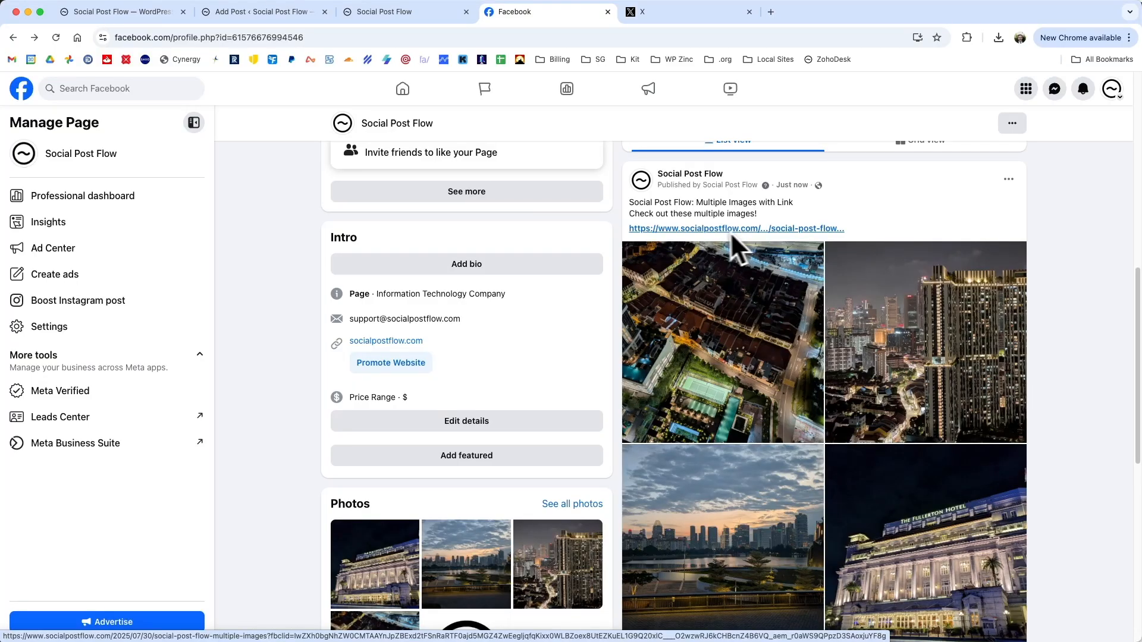
{"action": "scroll", "coordinate": [976, 392], "scroll_direction": "down", "scroll_amount": 5}
{"action": "left_click", "coordinate": [993, 382]}
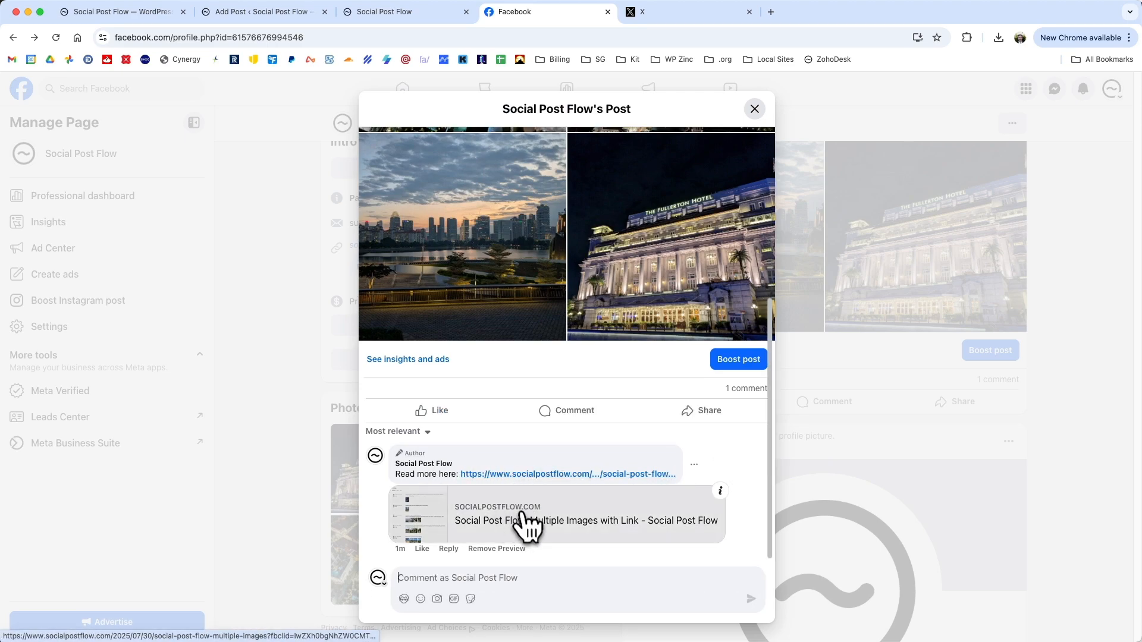
{"action": "key", "text": "ctrl+Tab"}
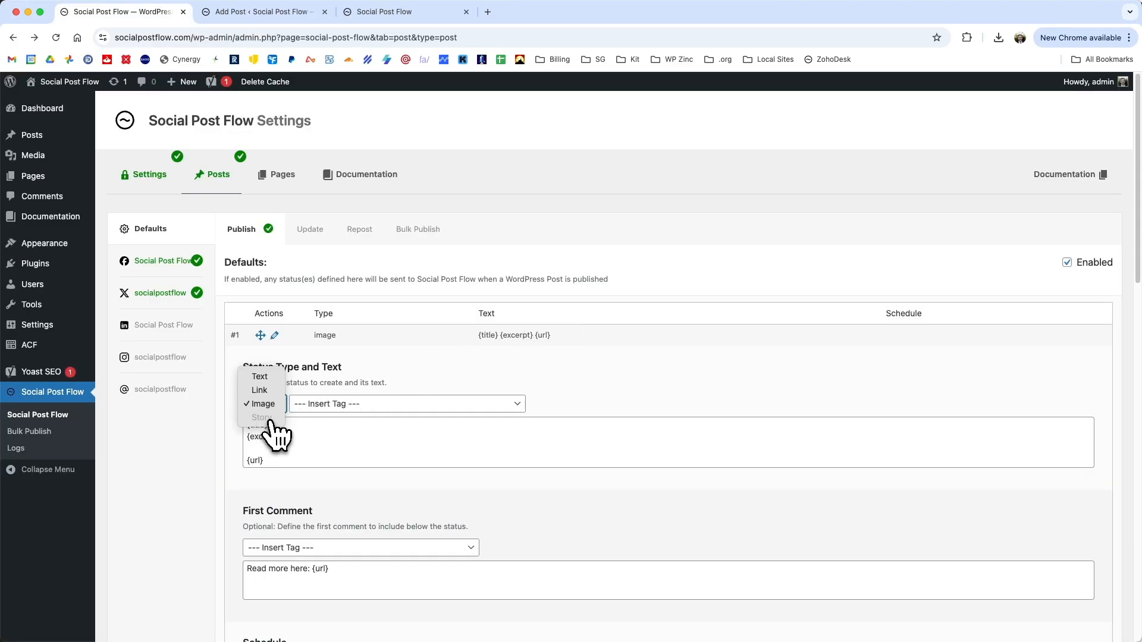
Look through the status types offered for the default Publish status, leaving it as Image
{"action": "left_click", "coordinate": [357, 382]}
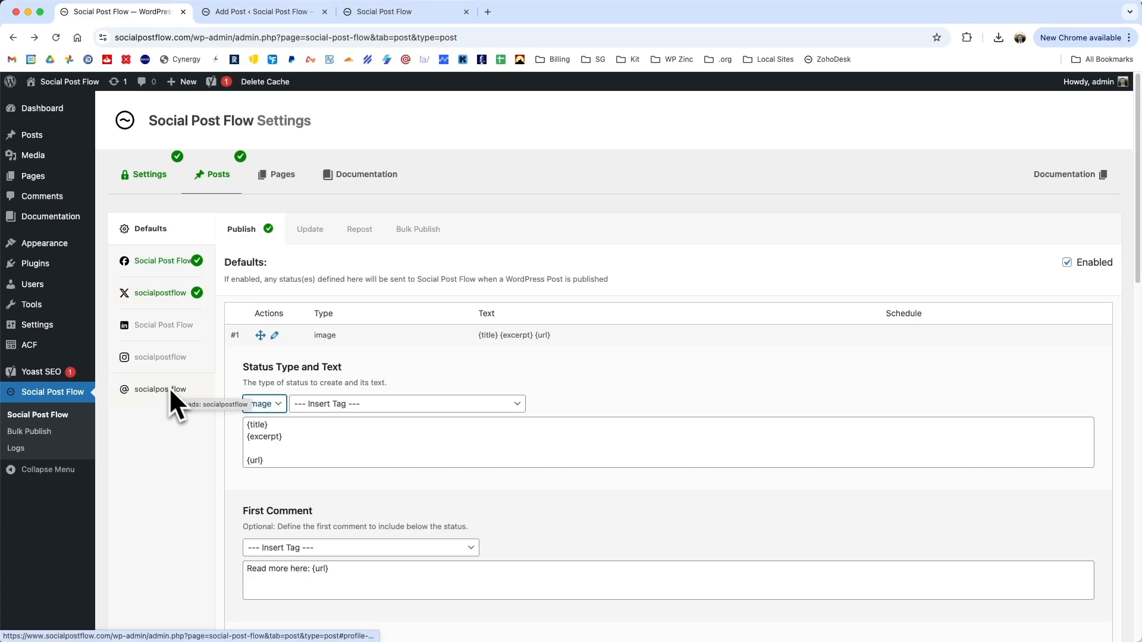
{"action": "left_click", "coordinate": [264, 405]}
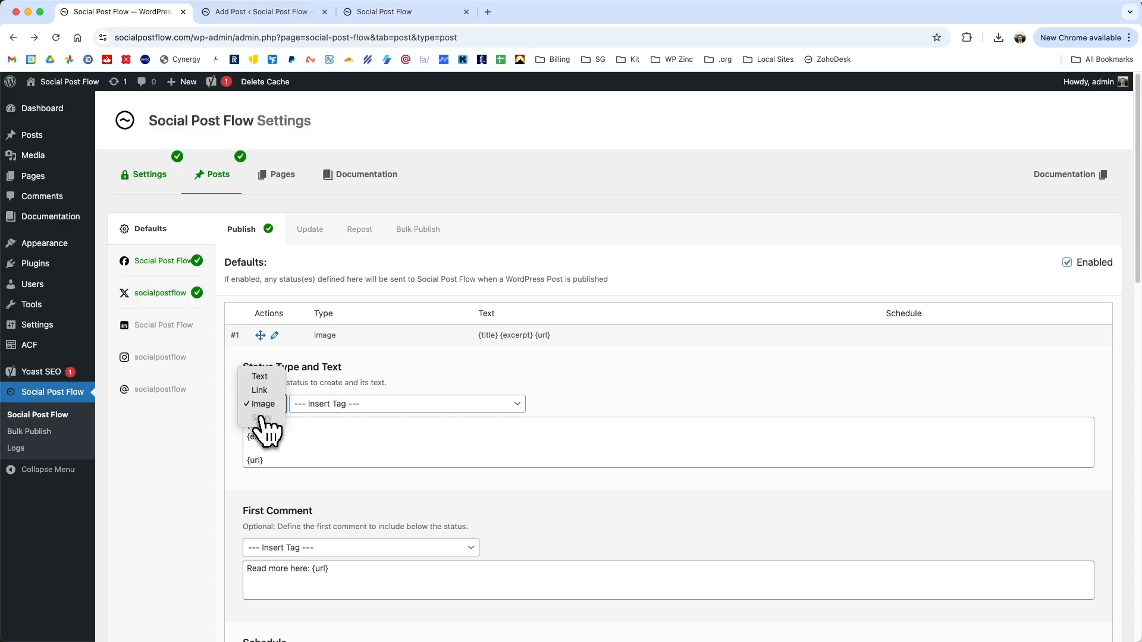
{"action": "left_click", "coordinate": [419, 365]}
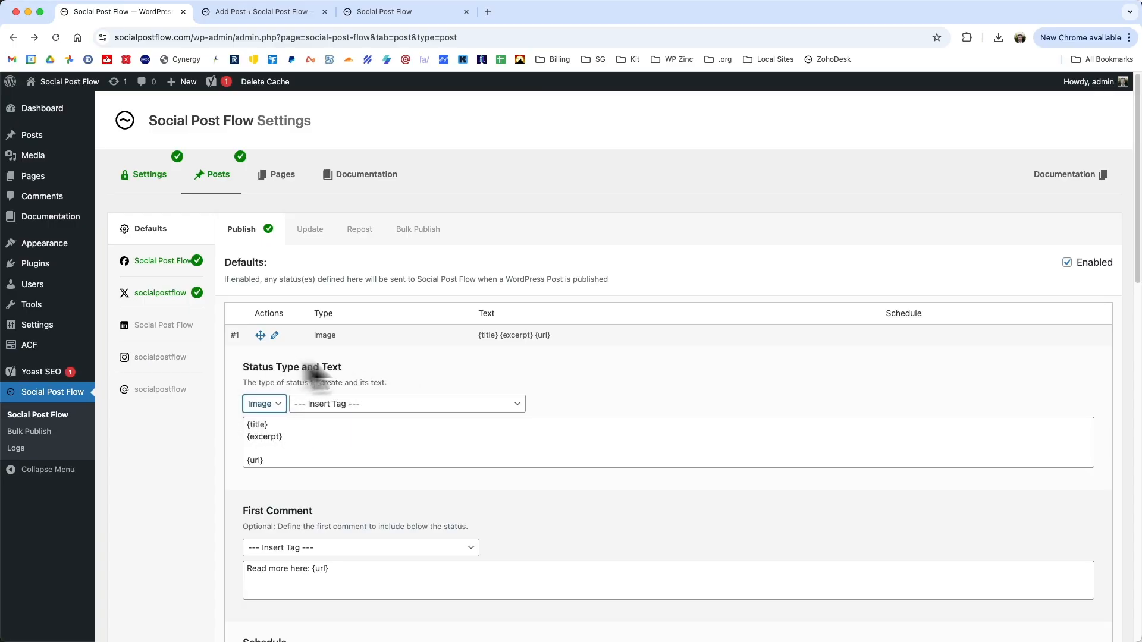
Enable the Instagram socialpostflow account for posts and turn on Override Defaults
{"action": "left_click", "coordinate": [160, 357]}
{"action": "left_click", "coordinate": [315, 260]}
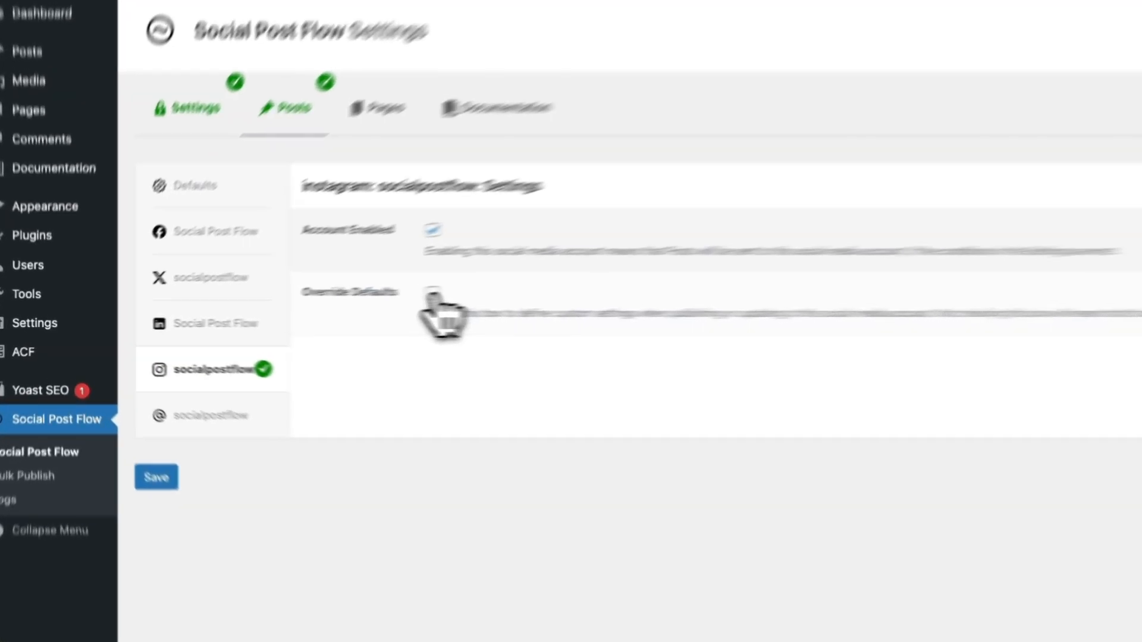
{"action": "left_click", "coordinate": [432, 293]}
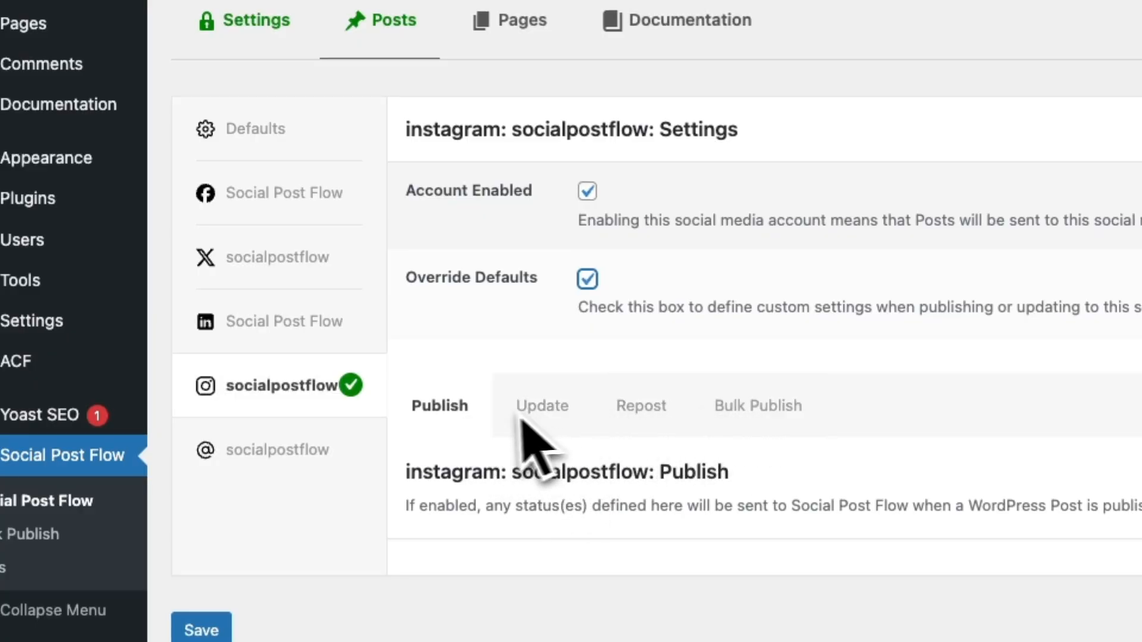
Compare the default Publish status with the Instagram account's own settings, ending on the Instagram account
{"action": "left_click", "coordinate": [289, 142]}
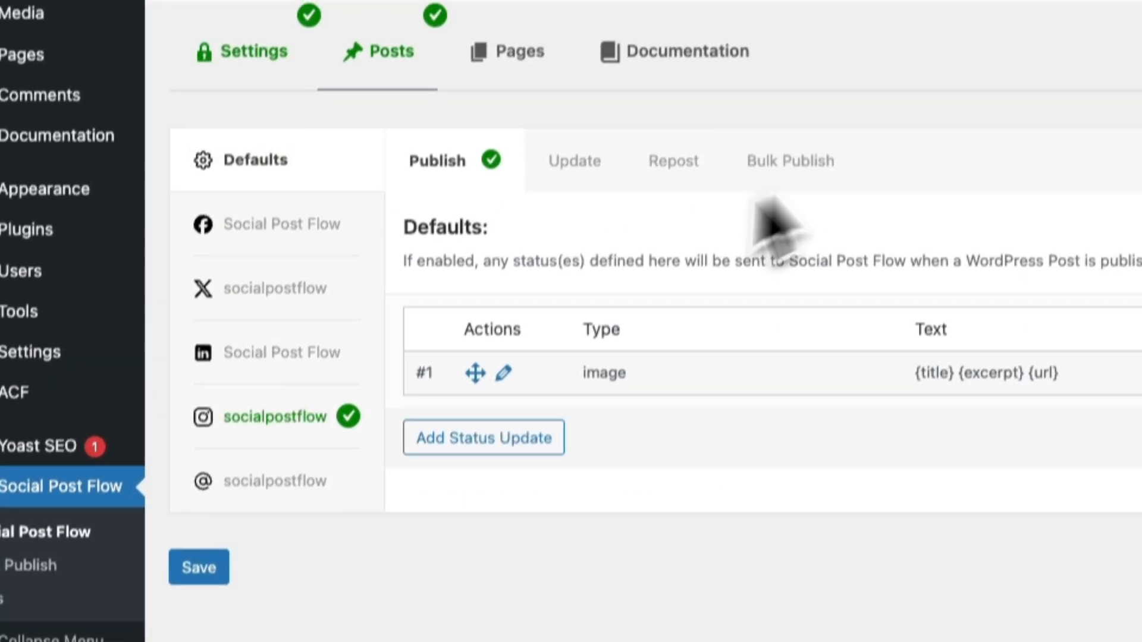
{"action": "left_click", "coordinate": [283, 386]}
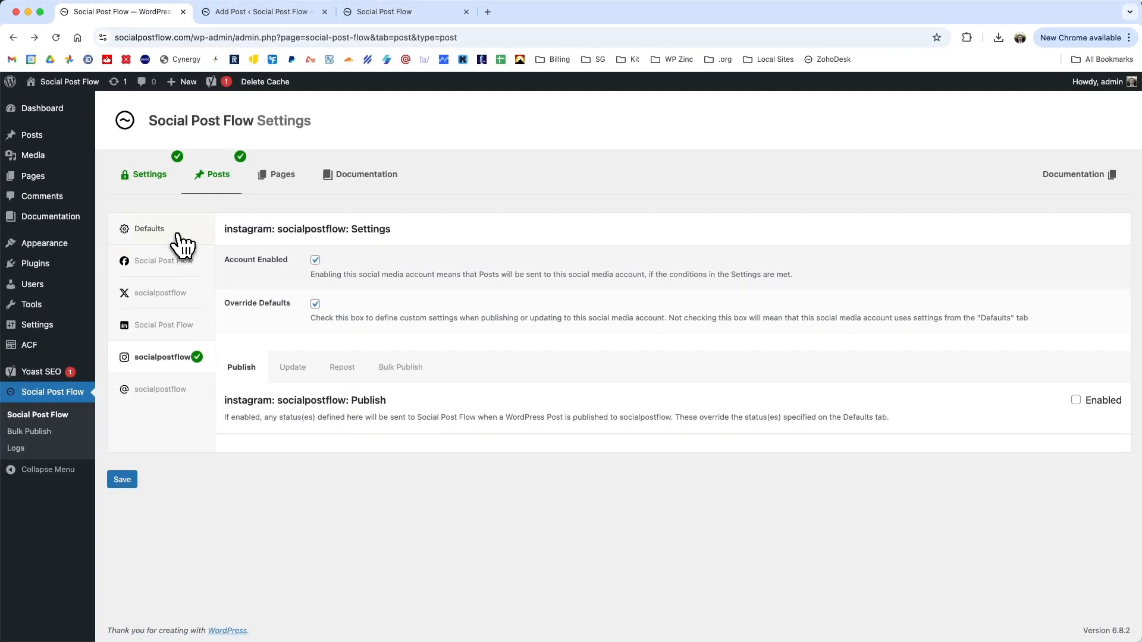
{"action": "left_click", "coordinate": [179, 233]}
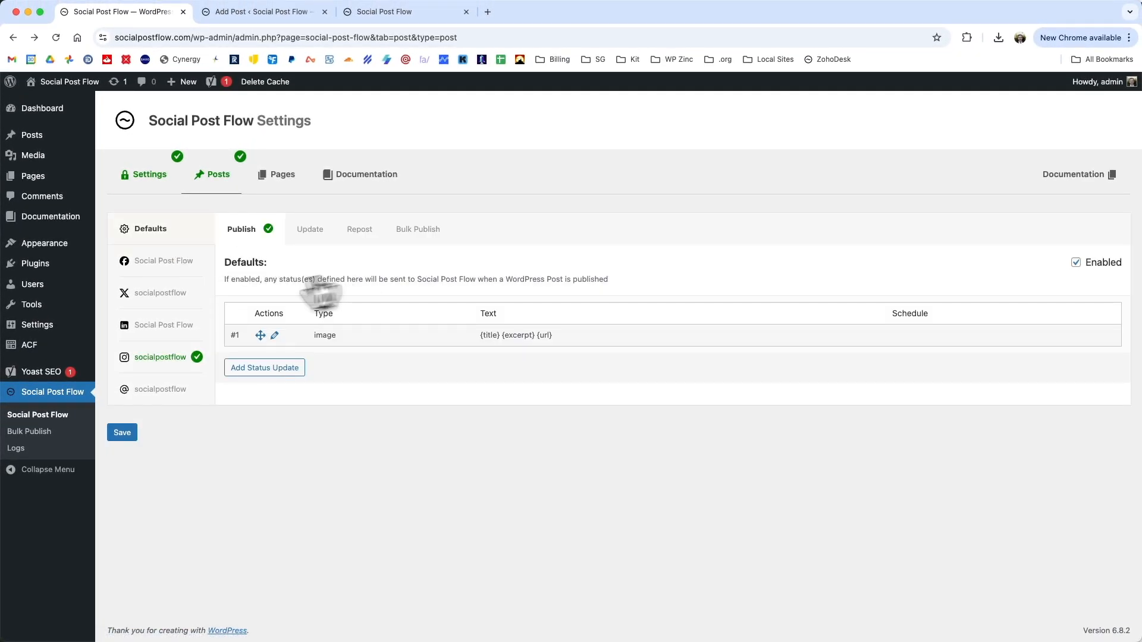
{"action": "left_click", "coordinate": [169, 359]}
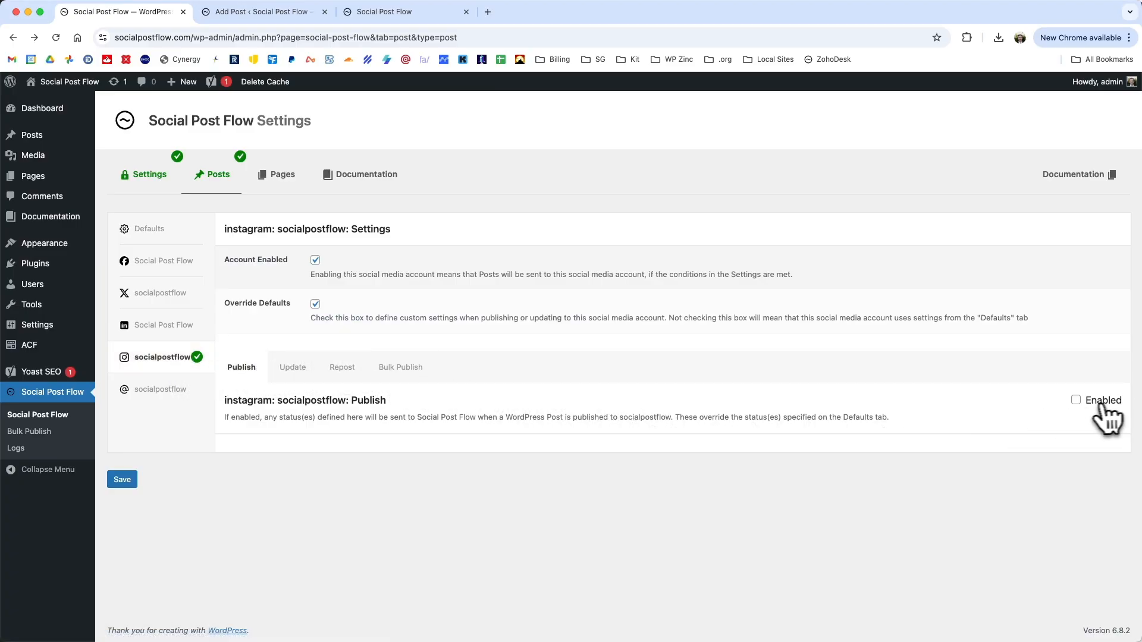
Enable the Instagram account's Publish status and set the type of status #1 to Story
{"action": "left_click", "coordinate": [1077, 400]}
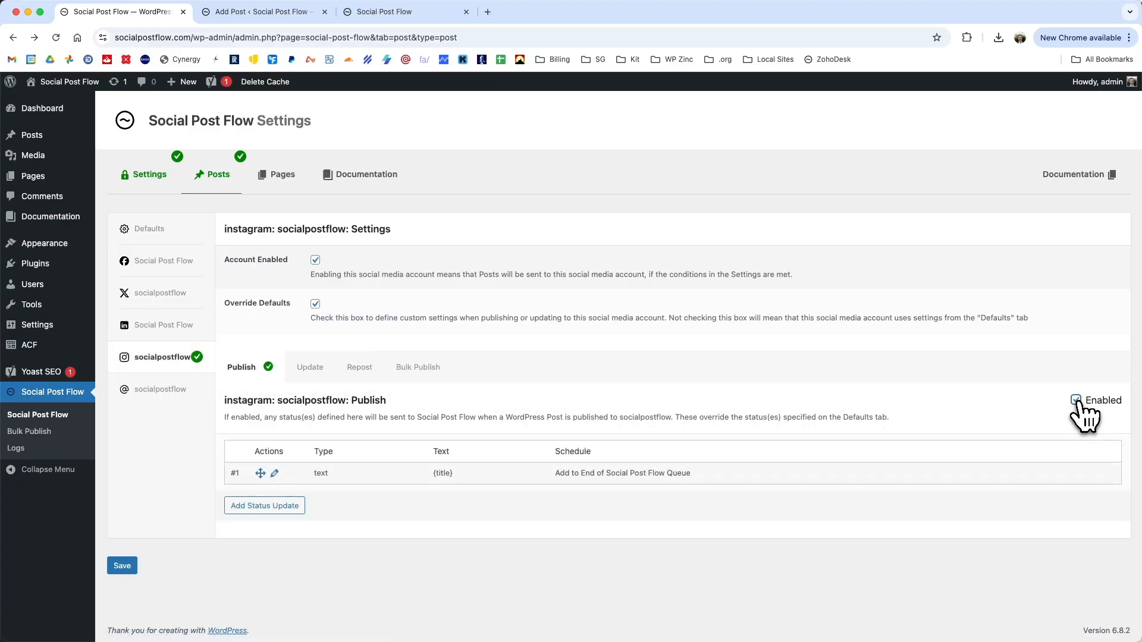
{"action": "left_click", "coordinate": [274, 474]}
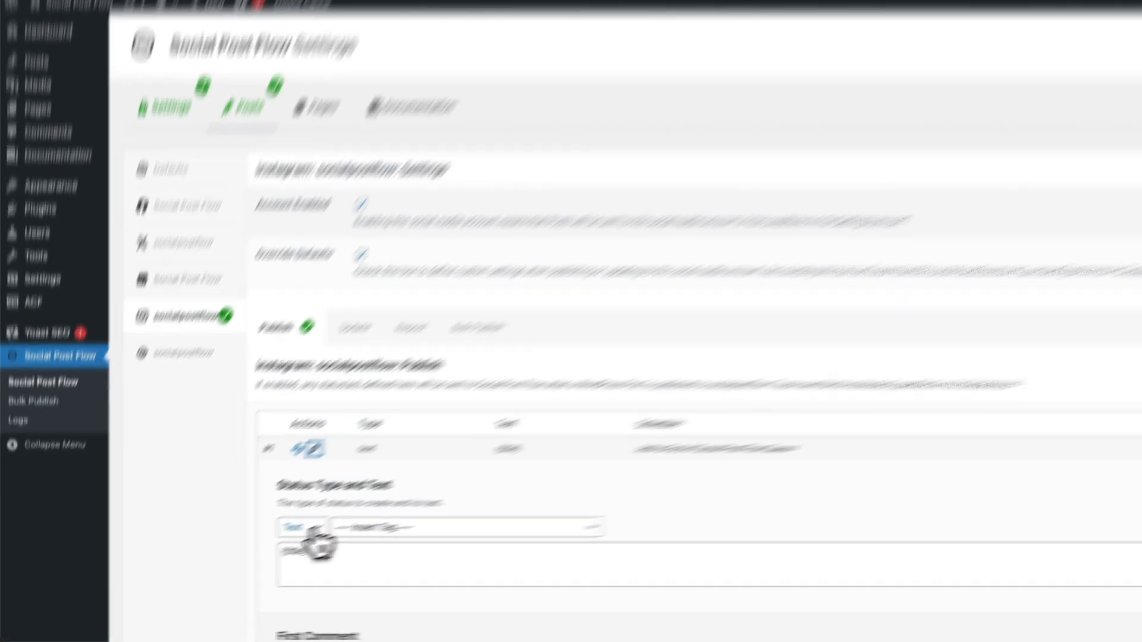
{"action": "left_click", "coordinate": [312, 531]}
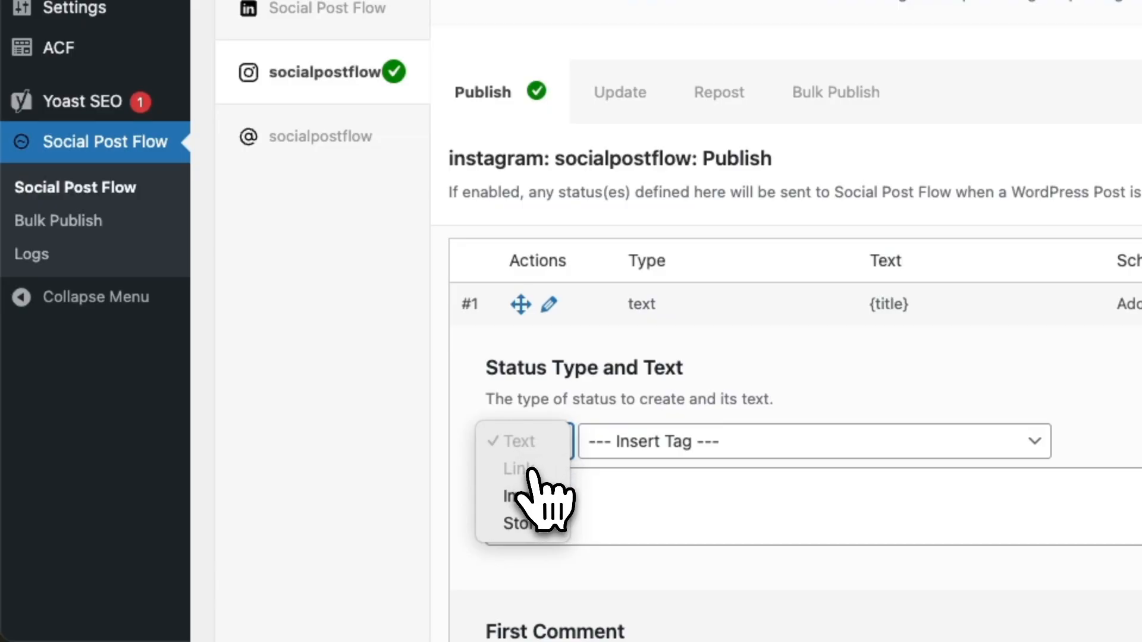
{"action": "left_click", "coordinate": [522, 496]}
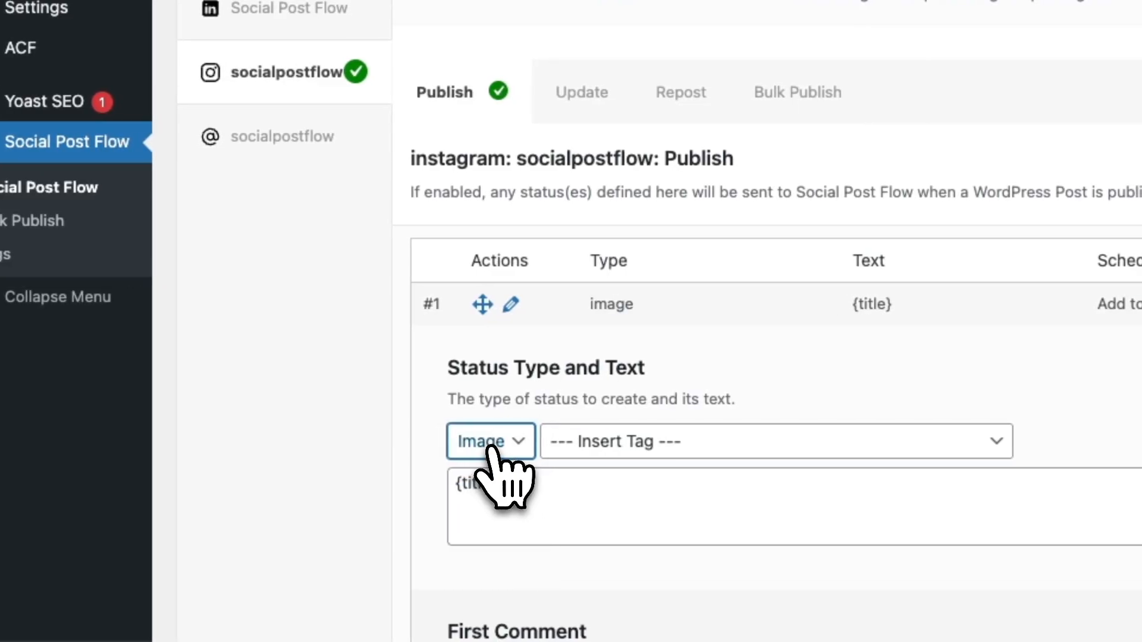
{"action": "left_click", "coordinate": [489, 448]}
{"action": "left_click", "coordinate": [493, 469]}
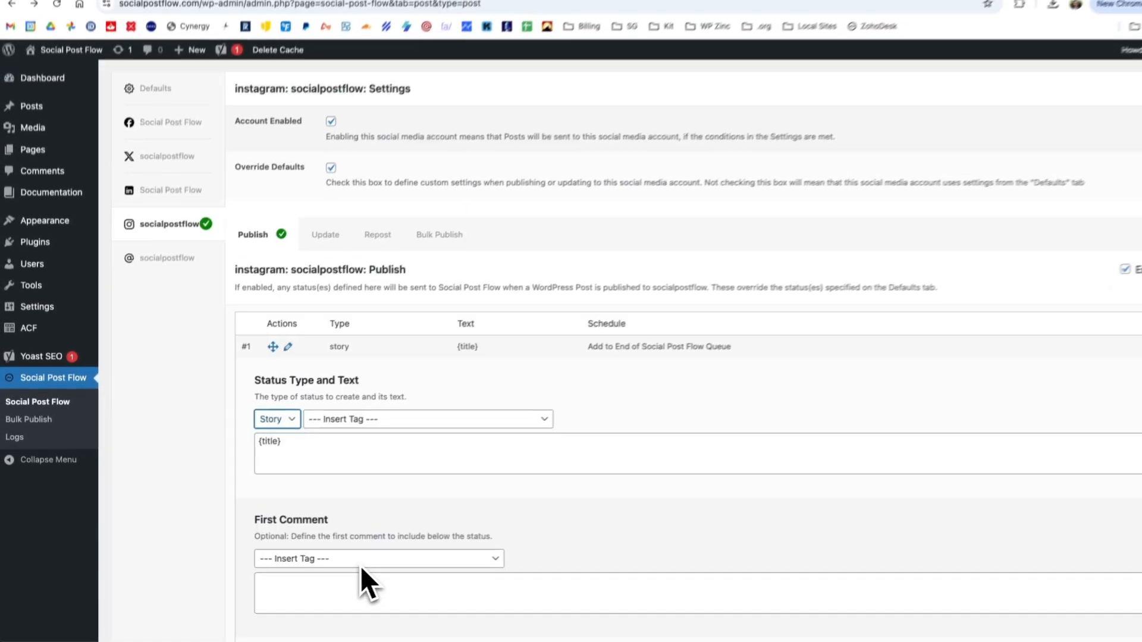
Set the Instagram Story status's schedule to Post Immediately and save the plugin settings
{"action": "scroll", "coordinate": [357, 580], "scroll_direction": "down", "scroll_amount": 3}
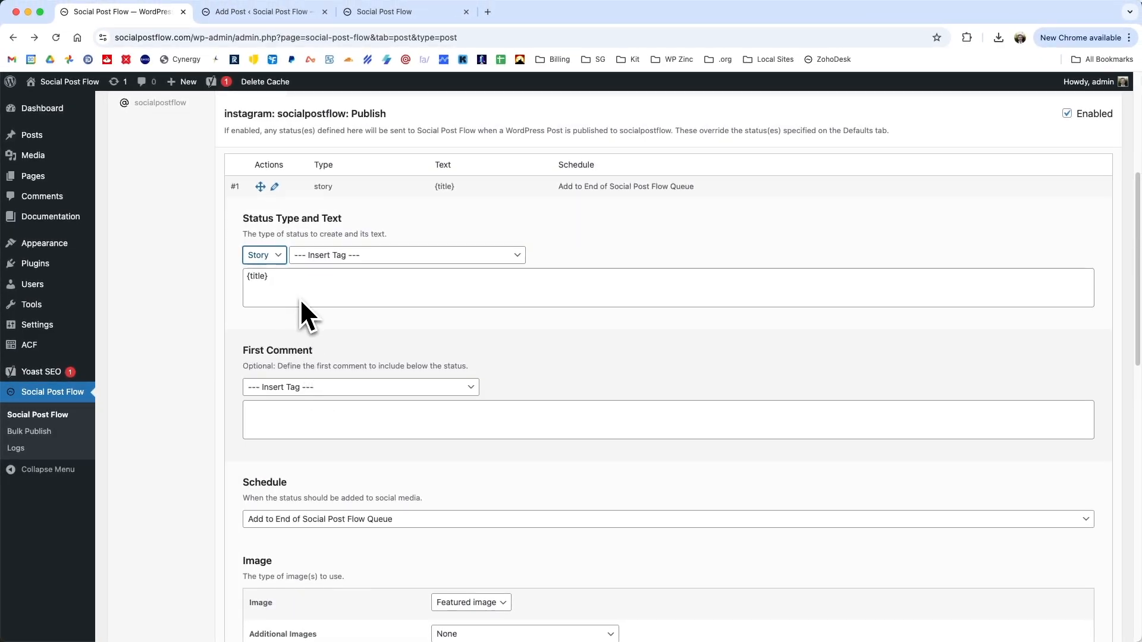
{"action": "scroll", "coordinate": [428, 449], "scroll_direction": "down", "scroll_amount": 3}
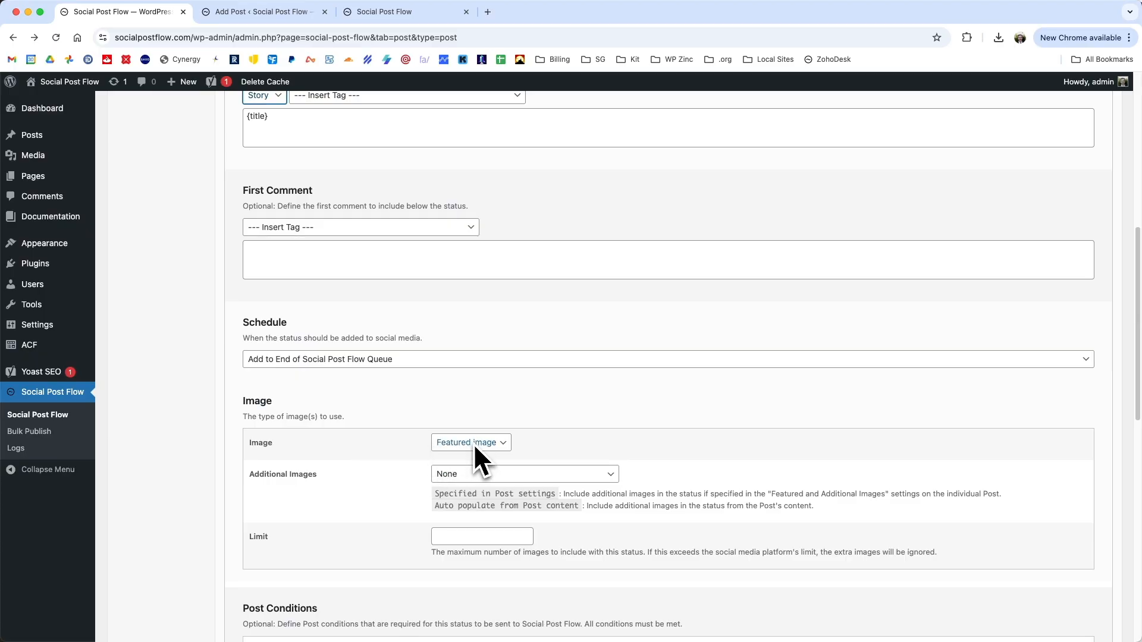
{"action": "scroll", "coordinate": [429, 469], "scroll_direction": "down", "scroll_amount": 5}
{"action": "scroll", "coordinate": [390, 476], "scroll_direction": "up", "scroll_amount": 6}
{"action": "left_click", "coordinate": [327, 424]}
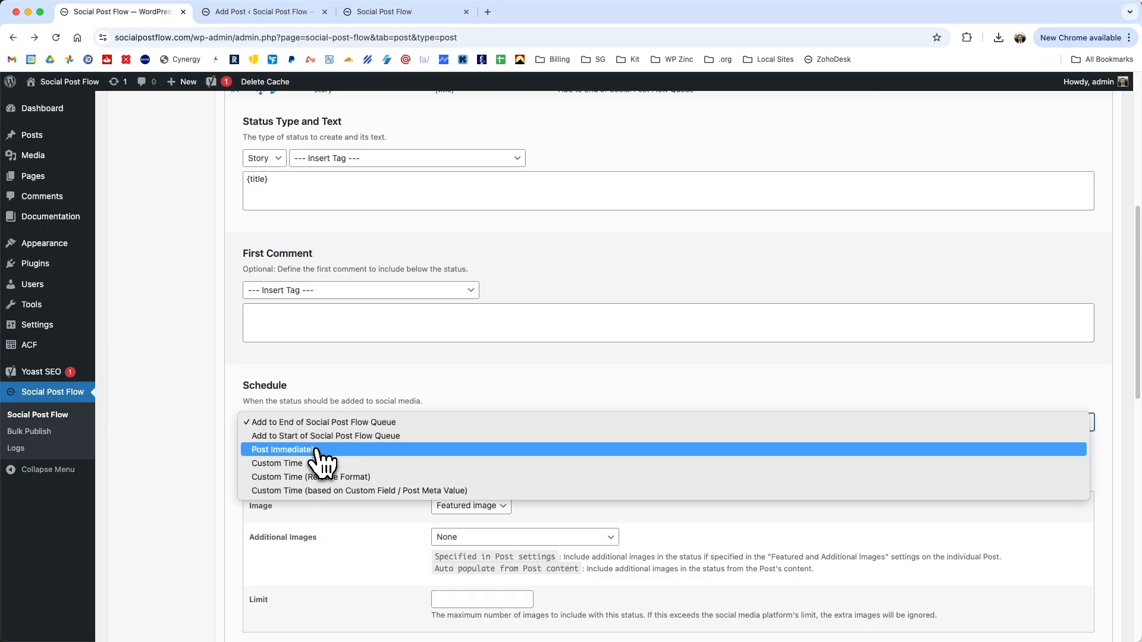
{"action": "left_click", "coordinate": [318, 445]}
{"action": "scroll", "coordinate": [381, 476], "scroll_direction": "down", "scroll_amount": 5}
{"action": "scroll", "coordinate": [386, 500], "scroll_direction": "down", "scroll_amount": 6}
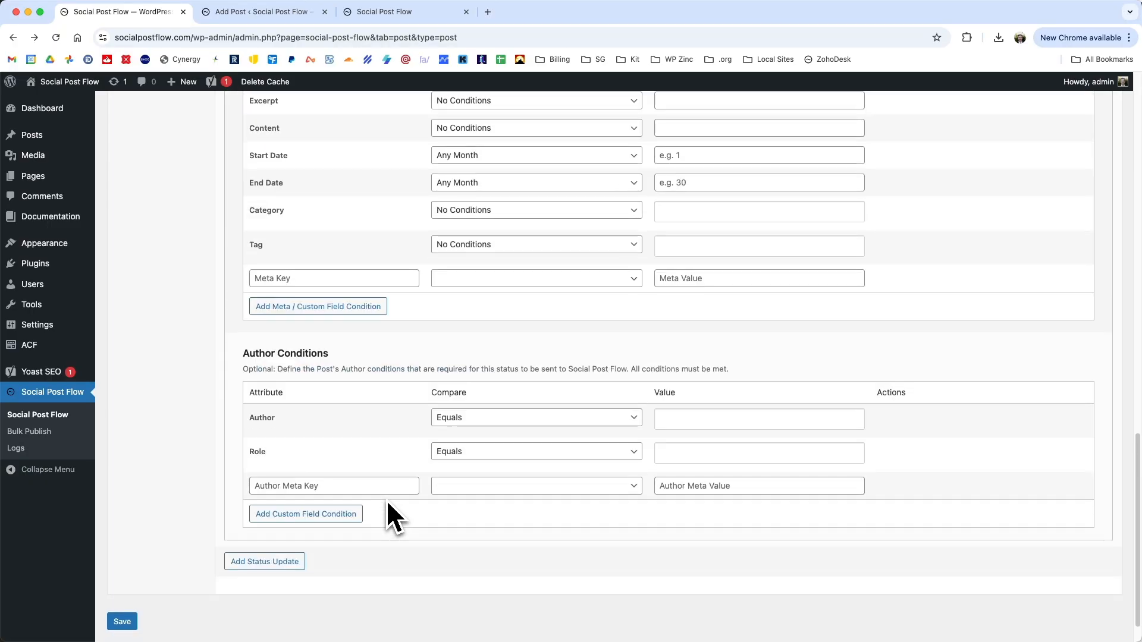
{"action": "left_click", "coordinate": [123, 584]}
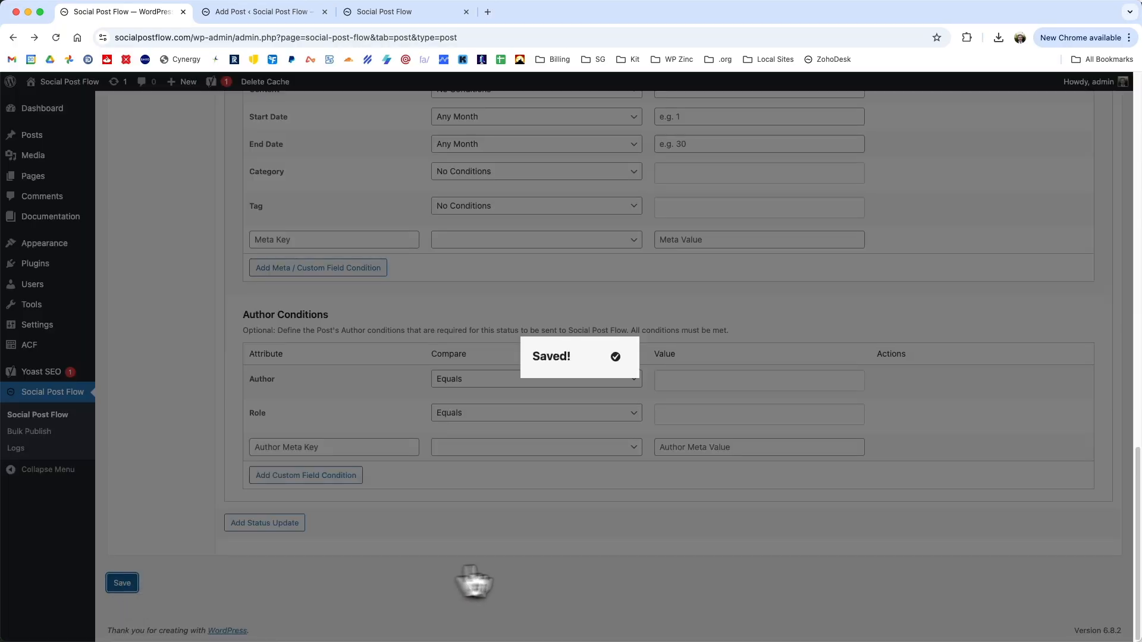
Switch to the "Social Post Flow: Instagram Story" draft and view its featured image's details in the media library
{"action": "key", "text": "ctrl+Tab"}
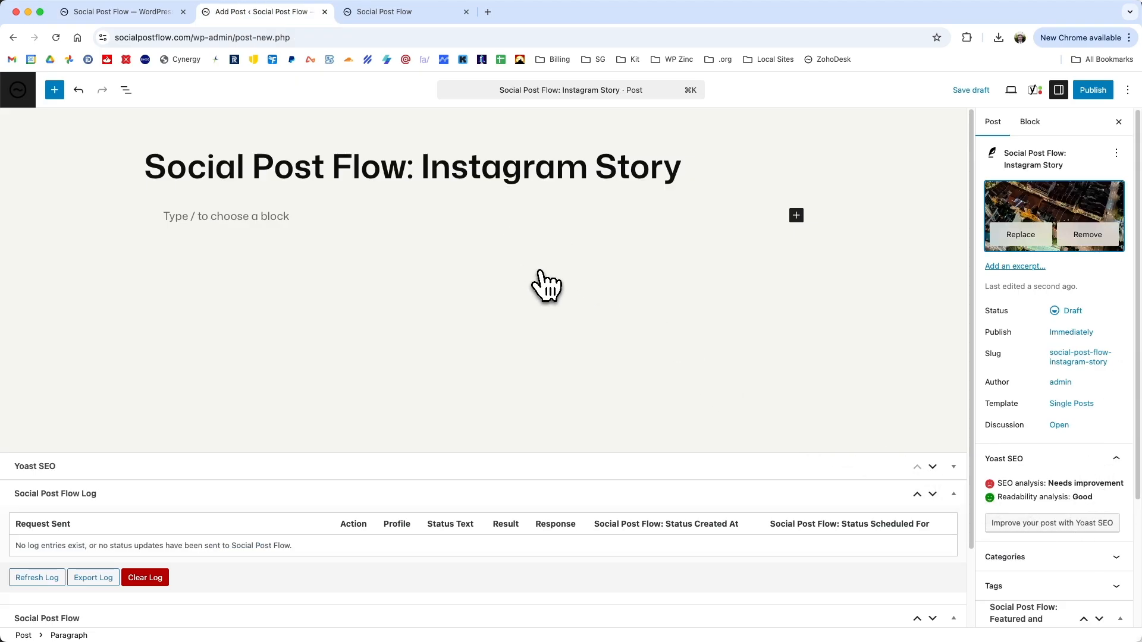
{"action": "left_click", "coordinate": [1074, 219]}
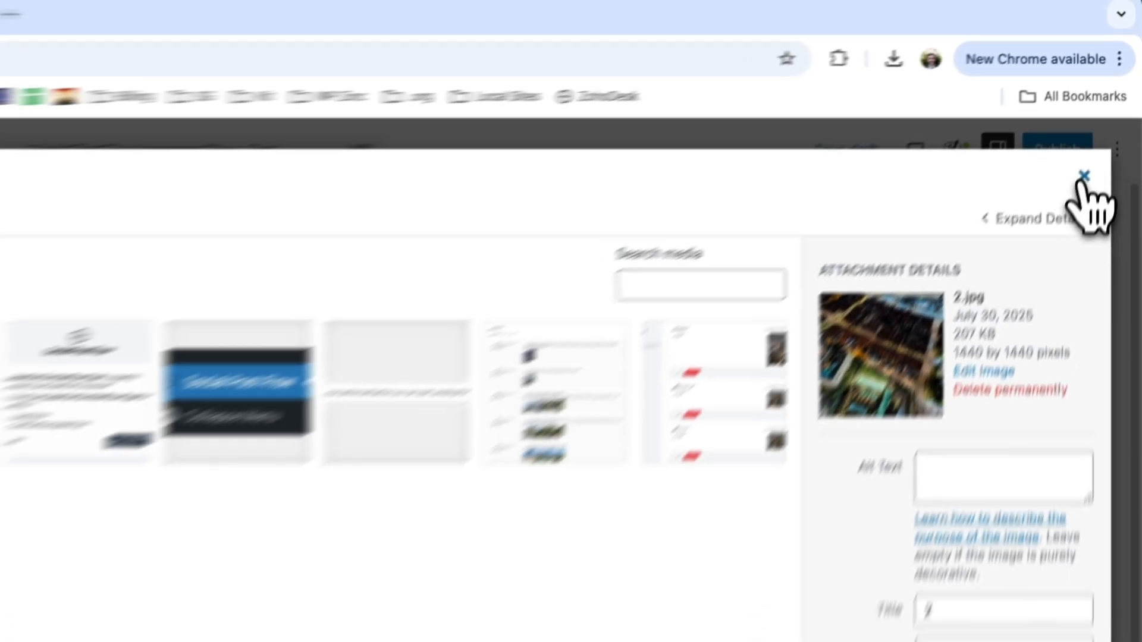
{"action": "left_click", "coordinate": [1075, 201]}
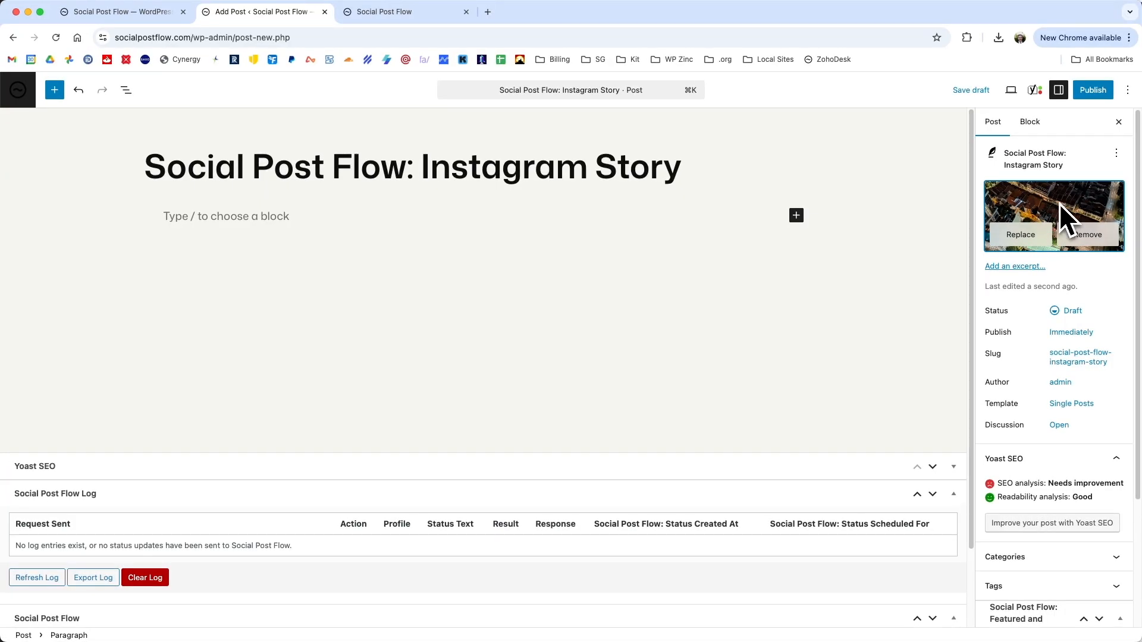
Publish the "Social Post Flow: Instagram Story" post after reviewing its featured and additional images settings
{"action": "scroll", "coordinate": [1045, 313], "scroll_direction": "down", "scroll_amount": 3}
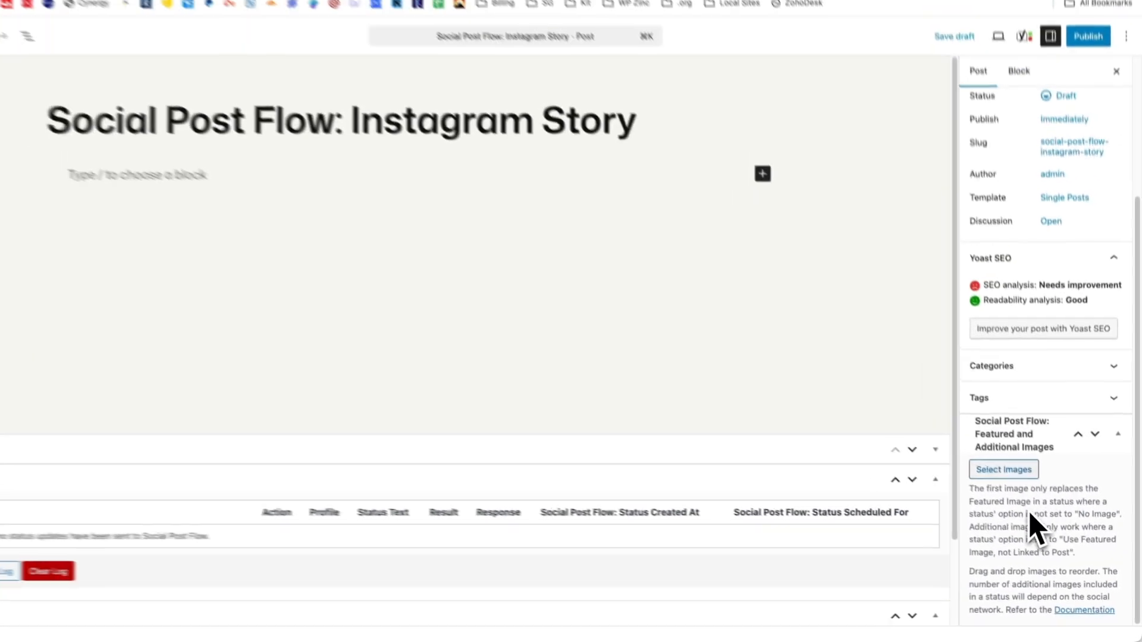
{"action": "scroll", "coordinate": [964, 464], "scroll_direction": "up", "scroll_amount": 5}
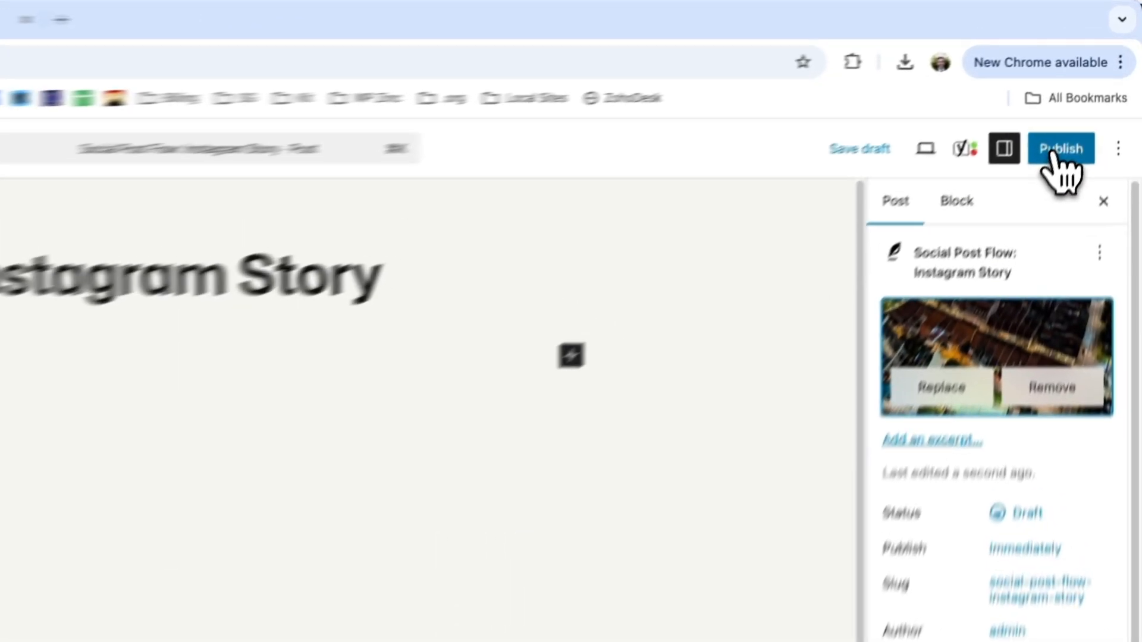
{"action": "left_click", "coordinate": [1092, 91]}
{"action": "left_click", "coordinate": [1034, 185]}
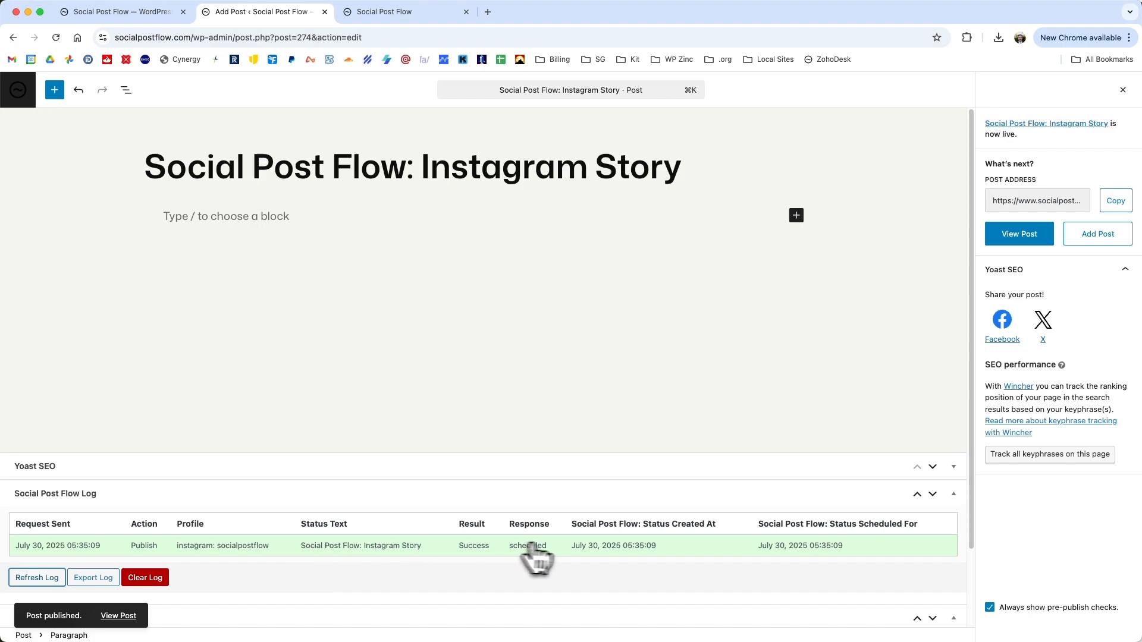
Check the published story on the socialpostflow Instagram profile, pausing it for viewing, and close Instagram
{"action": "left_click", "coordinate": [366, 13]}
{"action": "left_click", "coordinate": [98, 169]}
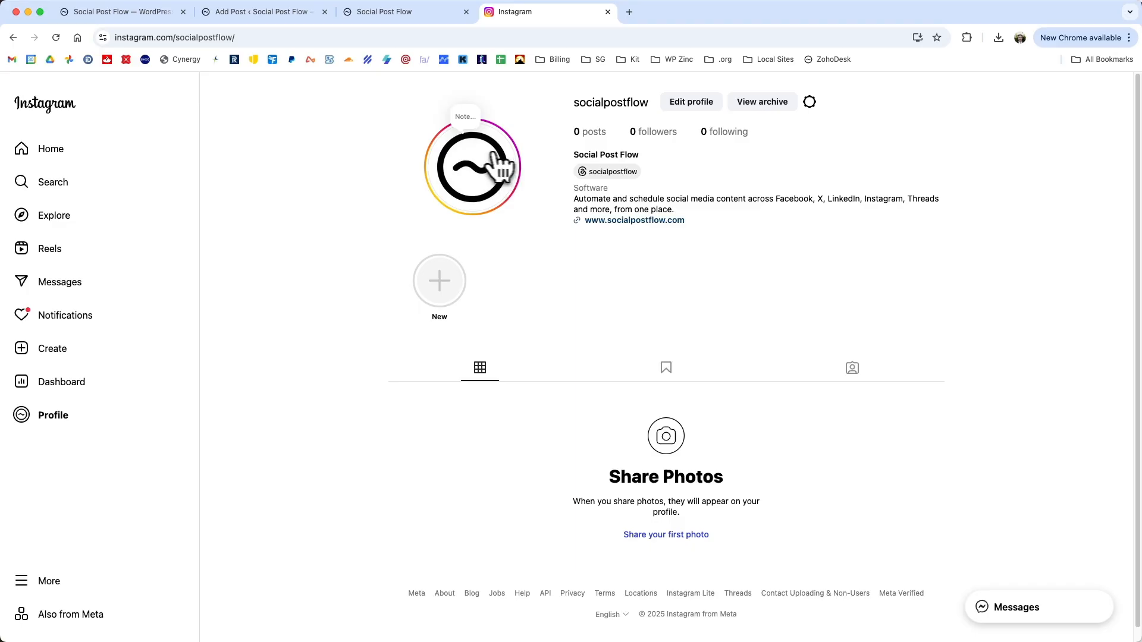
{"action": "left_click", "coordinate": [483, 187]}
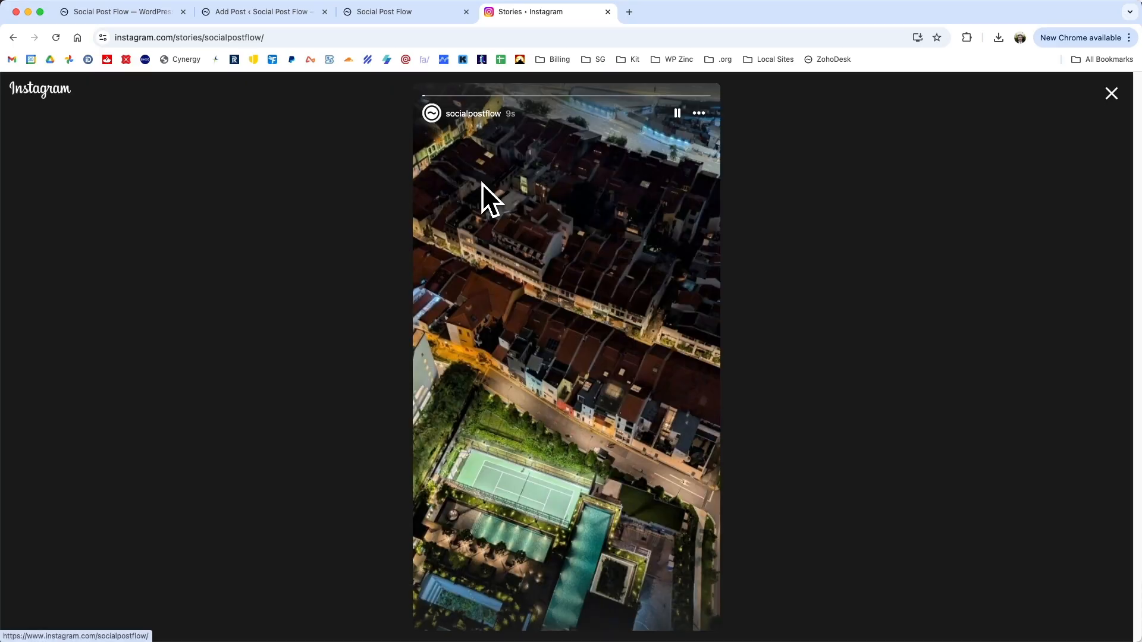
{"action": "left_click", "coordinate": [677, 113]}
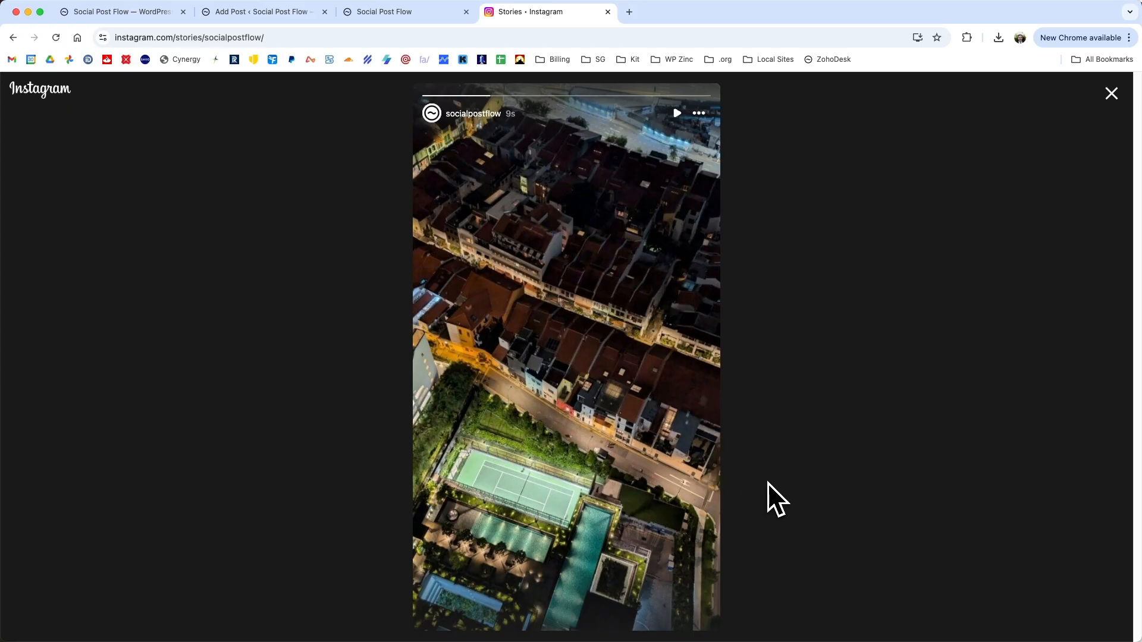
{"action": "key", "text": "super+w"}
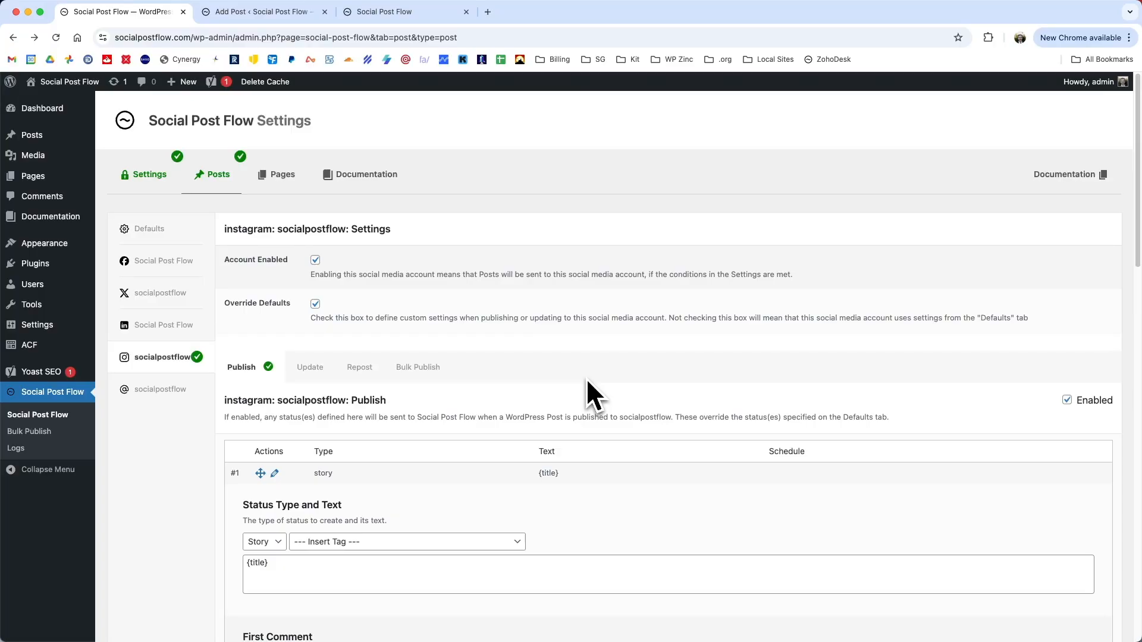
{"action": "scroll", "coordinate": [587, 378], "scroll_direction": "down", "scroll_amount": 10}
{"action": "scroll", "coordinate": [586, 377], "scroll_direction": "down", "scroll_amount": 8}
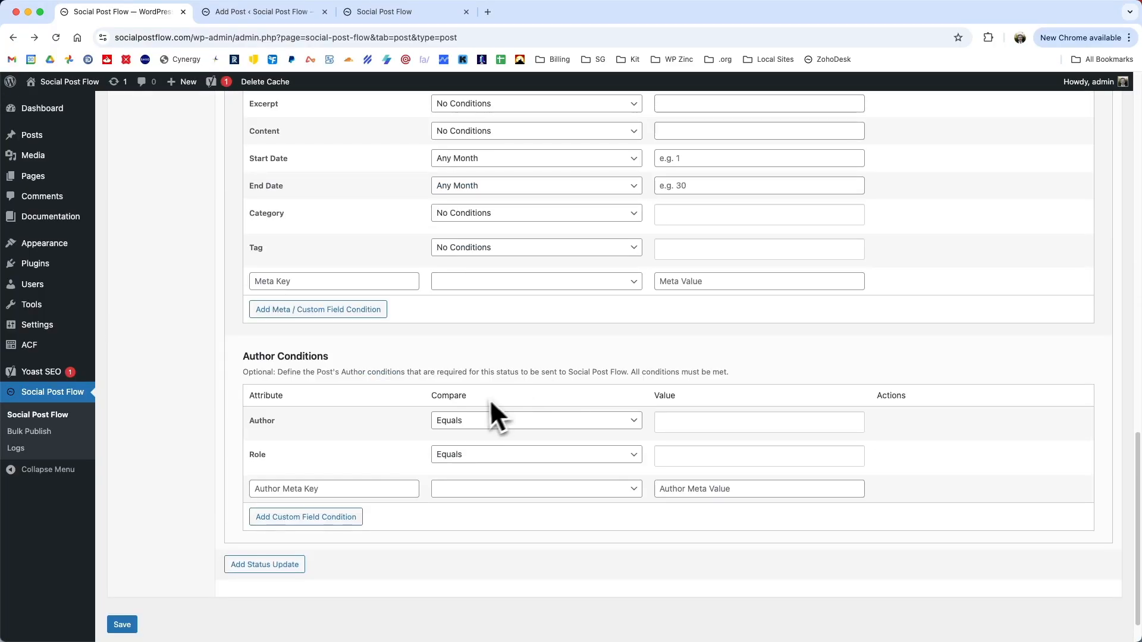
{"action": "scroll", "coordinate": [507, 404], "scroll_direction": "up", "scroll_amount": 18}
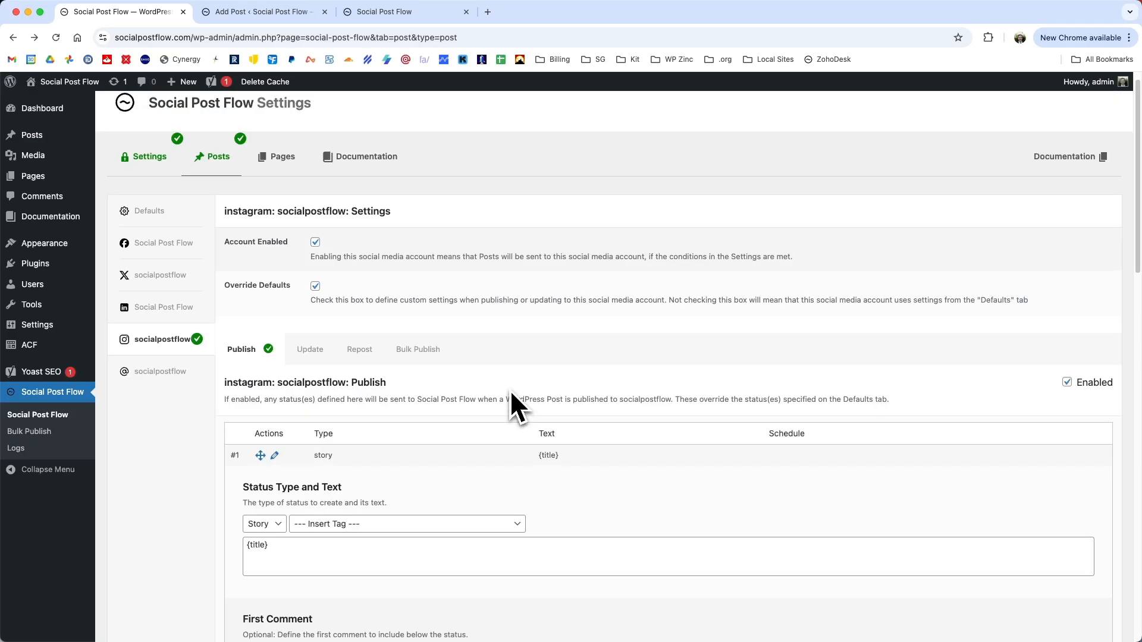